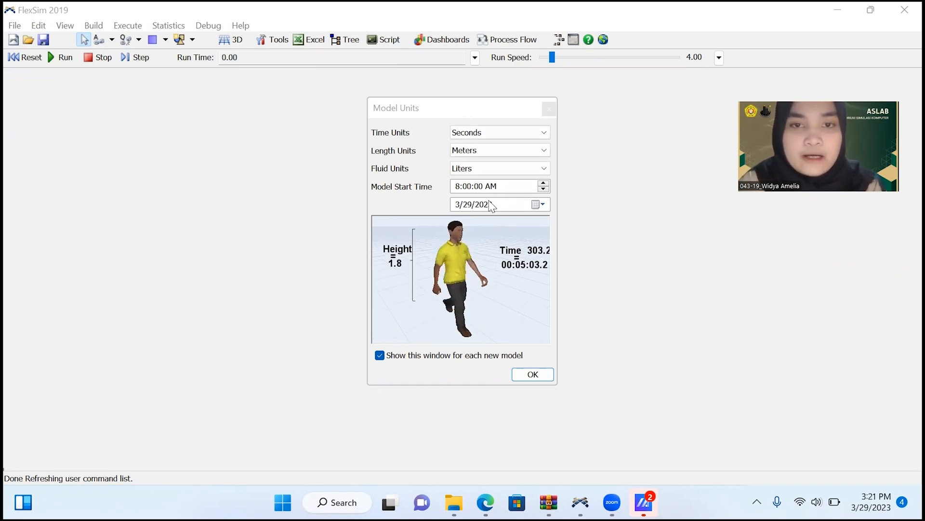
Create the model with units of seconds, meters and liters, and enable a stop time of 28800 seconds.
{"action": "left_click", "coordinate": [539, 378]}
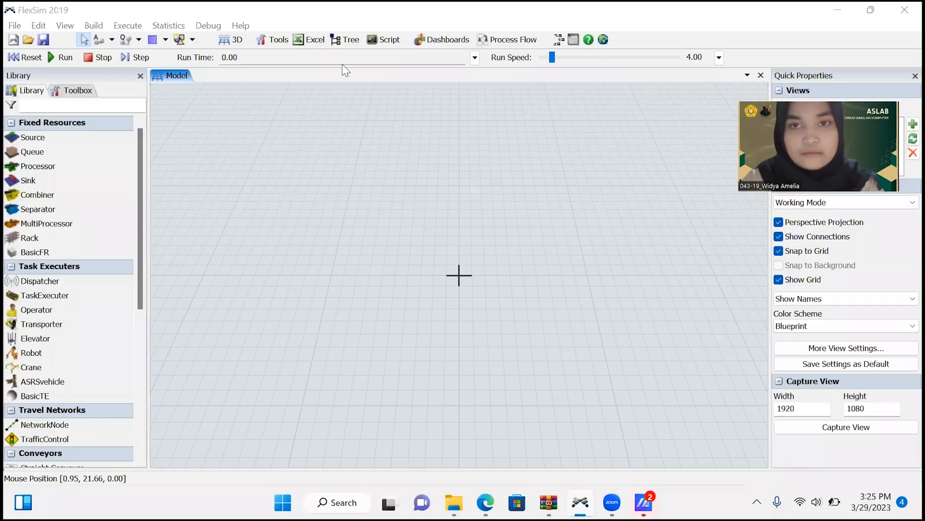
{"action": "left_click", "coordinate": [475, 58]}
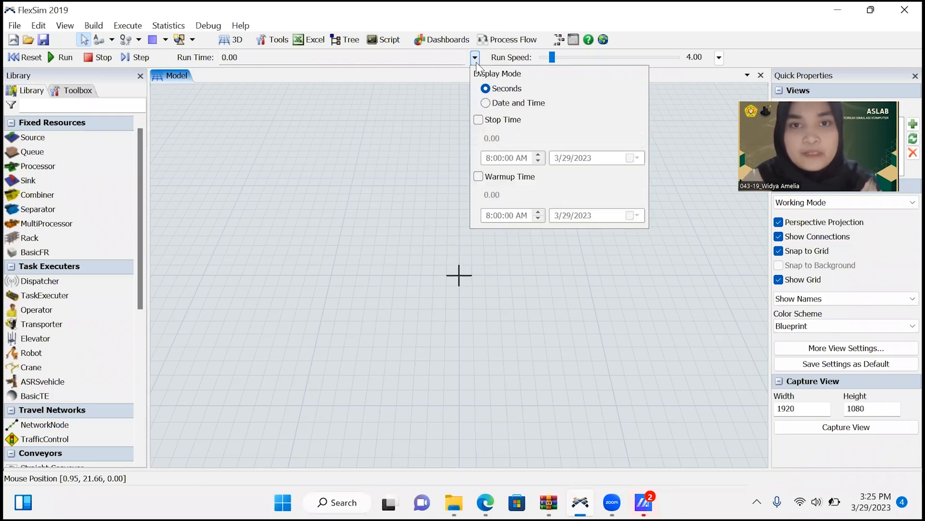
{"action": "left_click", "coordinate": [482, 120]}
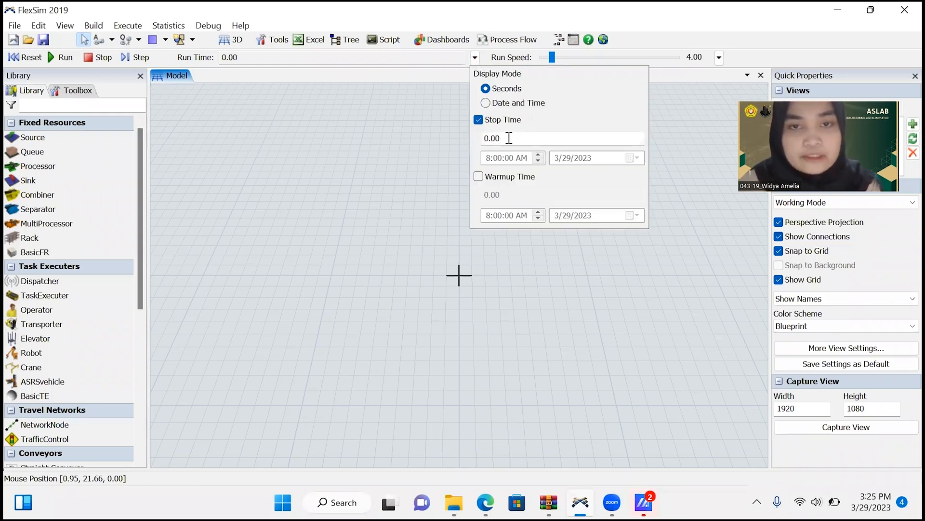
{"action": "left_click_drag", "start_coordinate": [510, 139], "coordinate": [478, 137]}
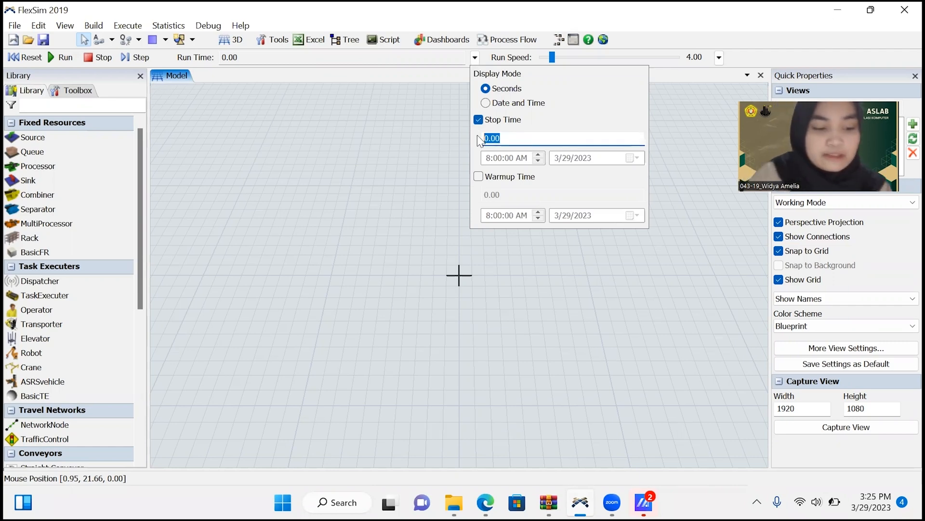
{"action": "type", "text": "288"}
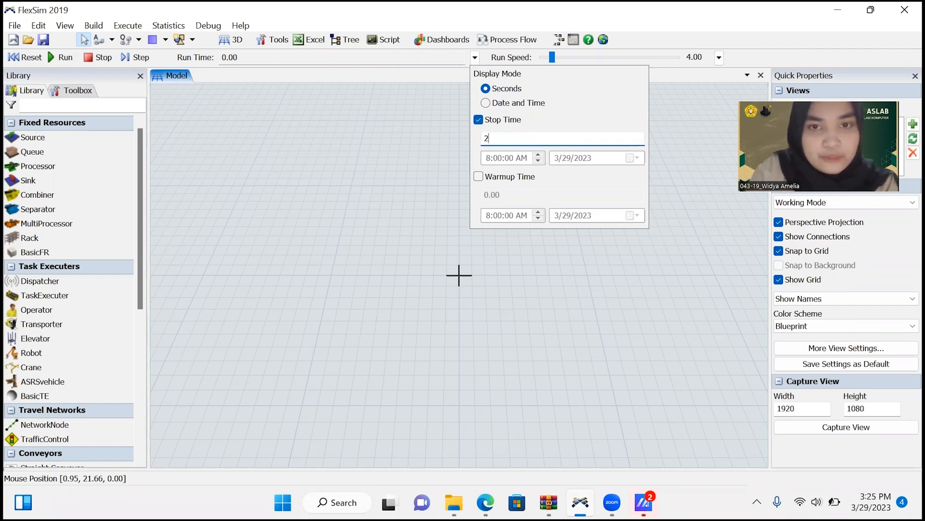
{"action": "type", "text": "00"}
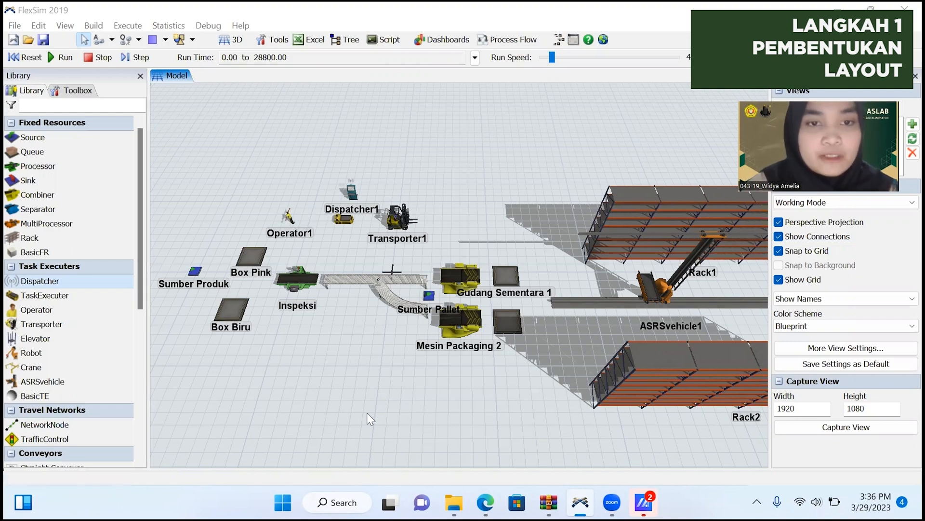
Look over the layout from Sumber Produk and Inspeksi through the packaging machines to the racks and ASRS vehicle.
{"action": "left_click_drag", "start_coordinate": [158, 306], "coordinate": [242, 296]}
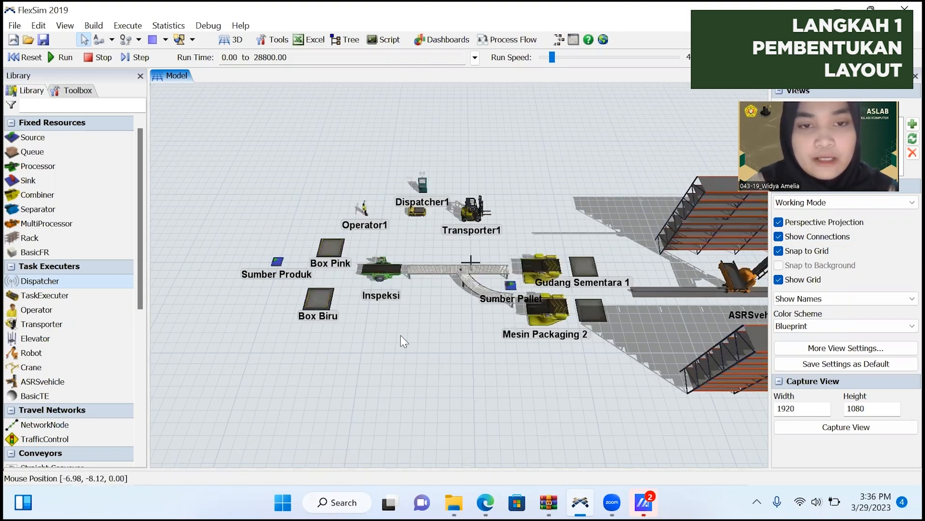
{"action": "scroll", "coordinate": [403, 334], "scroll_direction": "up", "scroll_amount": 2}
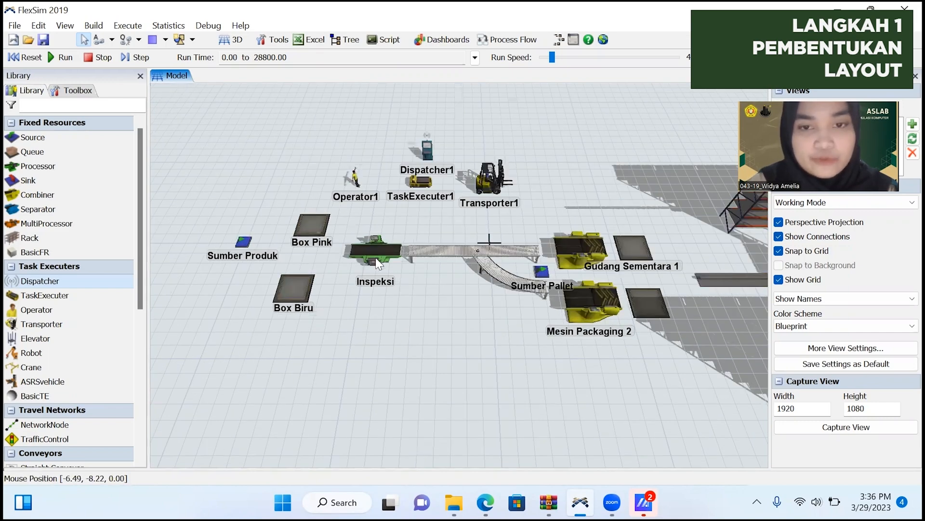
{"action": "left_click_drag", "start_coordinate": [452, 301], "coordinate": [355, 368]}
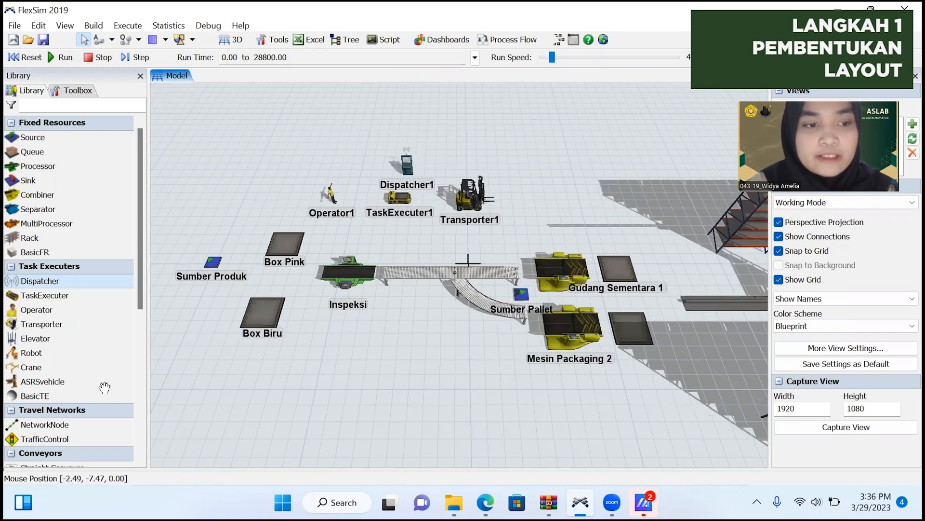
{"action": "scroll", "coordinate": [89, 417], "scroll_direction": "down", "scroll_amount": 1}
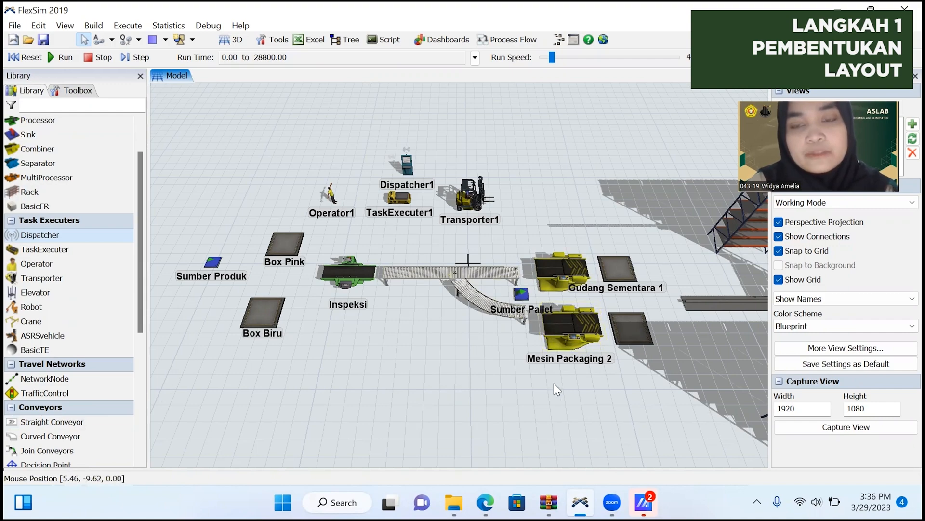
{"action": "left_click_drag", "start_coordinate": [576, 399], "coordinate": [434, 411]}
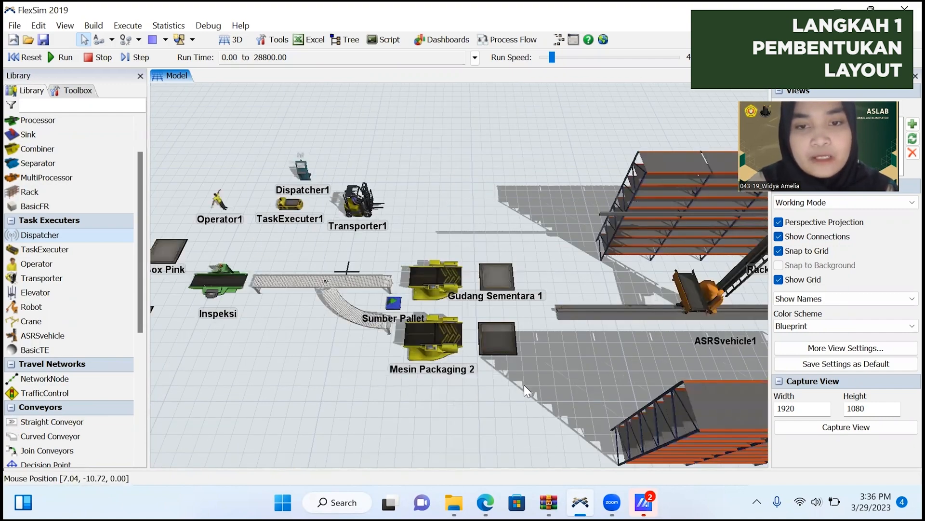
{"action": "scroll", "coordinate": [524, 384], "scroll_direction": "up", "scroll_amount": 3}
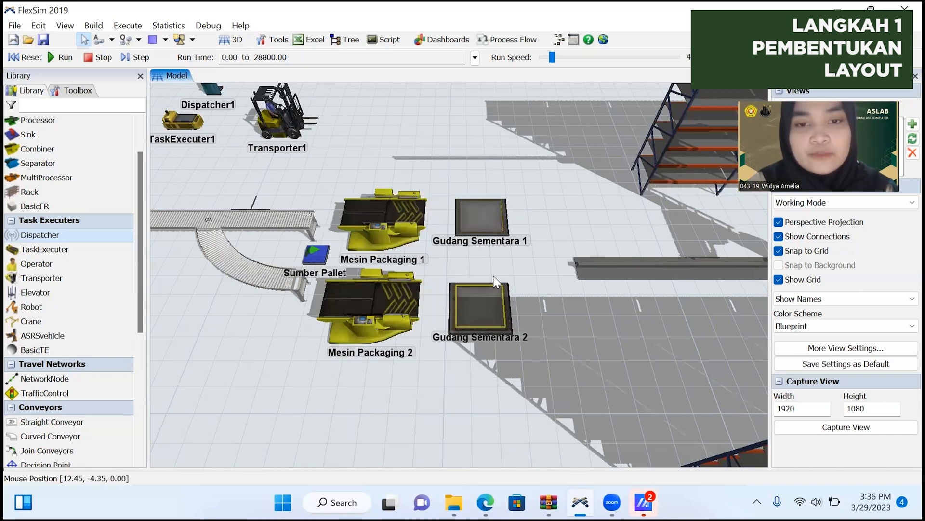
{"action": "scroll", "coordinate": [525, 373], "scroll_direction": "down", "scroll_amount": 1}
{"action": "scroll", "coordinate": [421, 378], "scroll_direction": "down", "scroll_amount": 3}
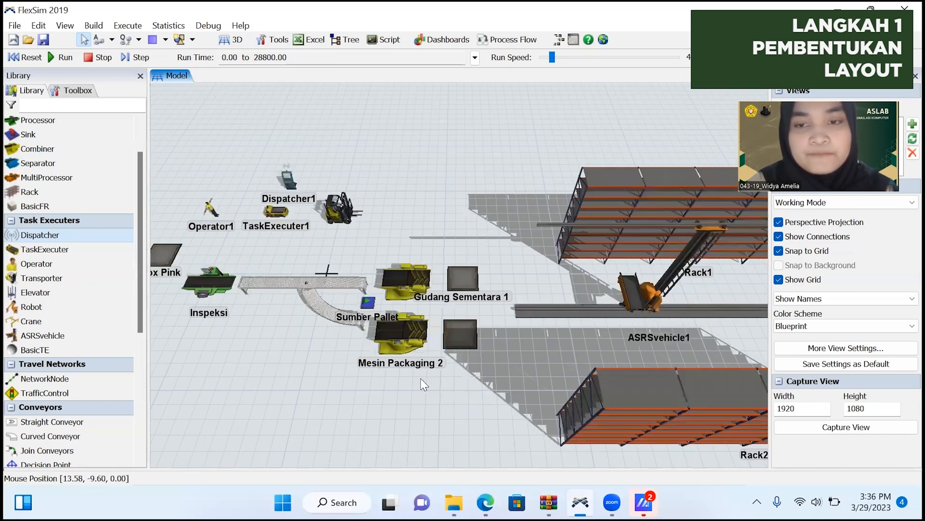
{"action": "left_click_drag", "start_coordinate": [453, 322], "coordinate": [349, 322]}
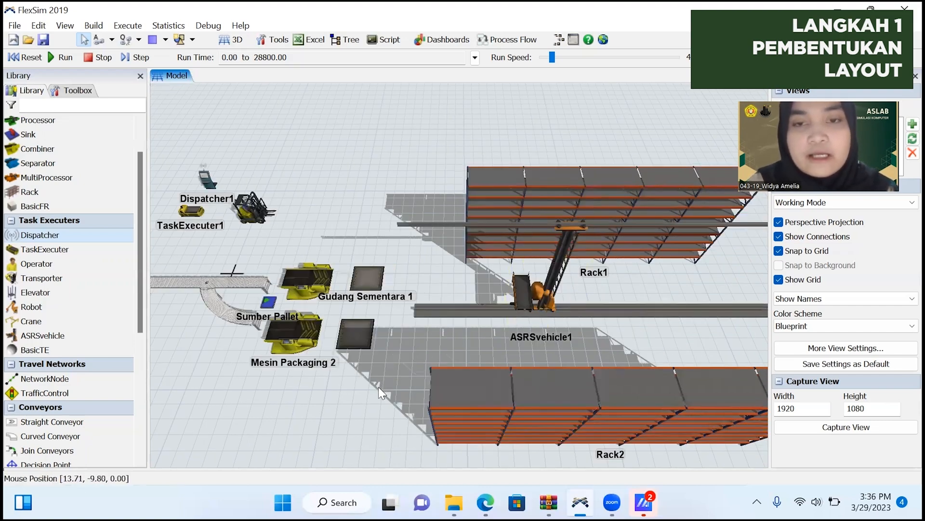
{"action": "left_click_drag", "start_coordinate": [341, 383], "coordinate": [304, 410]}
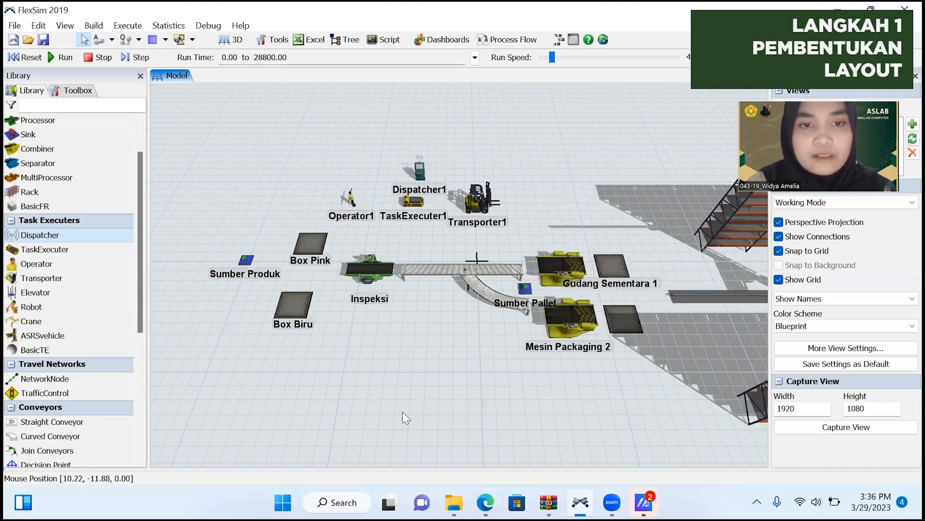
Examine the conveyors, Sumber Pallet, packaging machines and temporary storage queues up close, and review the available library objects.
{"action": "scroll", "coordinate": [528, 300], "scroll_direction": "up", "scroll_amount": 2}
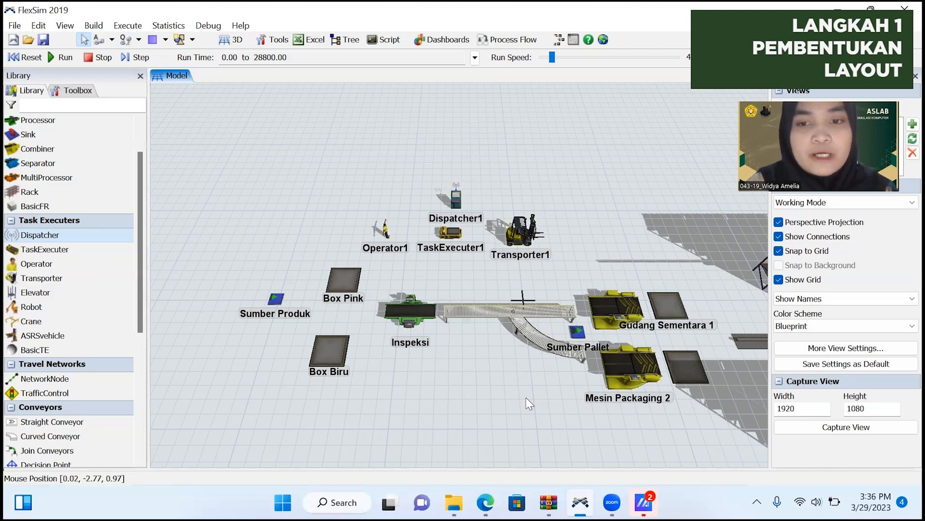
{"action": "left_click_drag", "start_coordinate": [525, 398], "coordinate": [415, 374]}
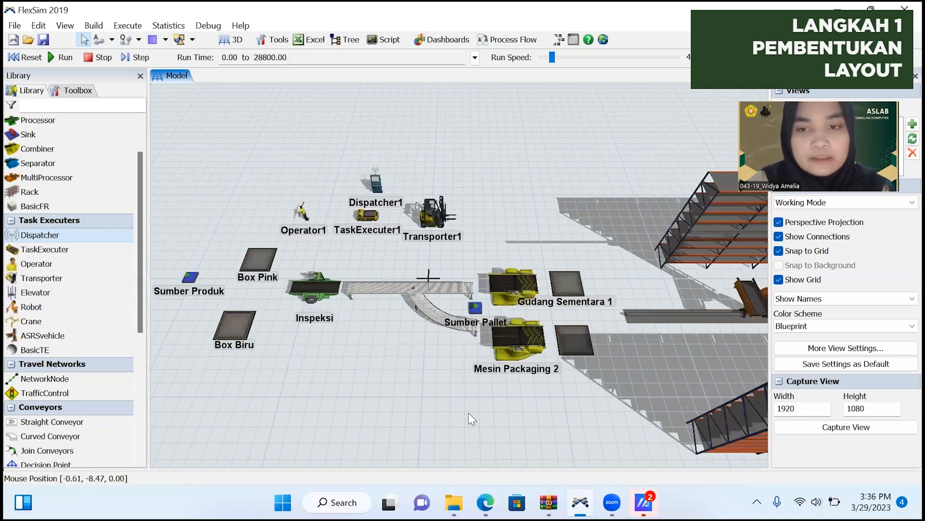
{"action": "scroll", "coordinate": [448, 391], "scroll_direction": "down", "scroll_amount": 3}
{"action": "scroll", "coordinate": [412, 311], "scroll_direction": "up", "scroll_amount": 5}
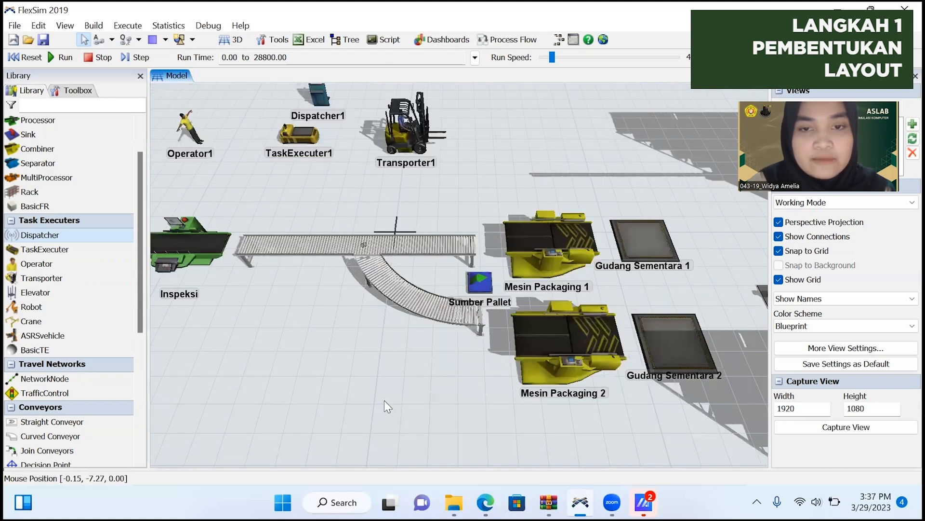
{"action": "scroll", "coordinate": [493, 289], "scroll_direction": "up", "scroll_amount": 1}
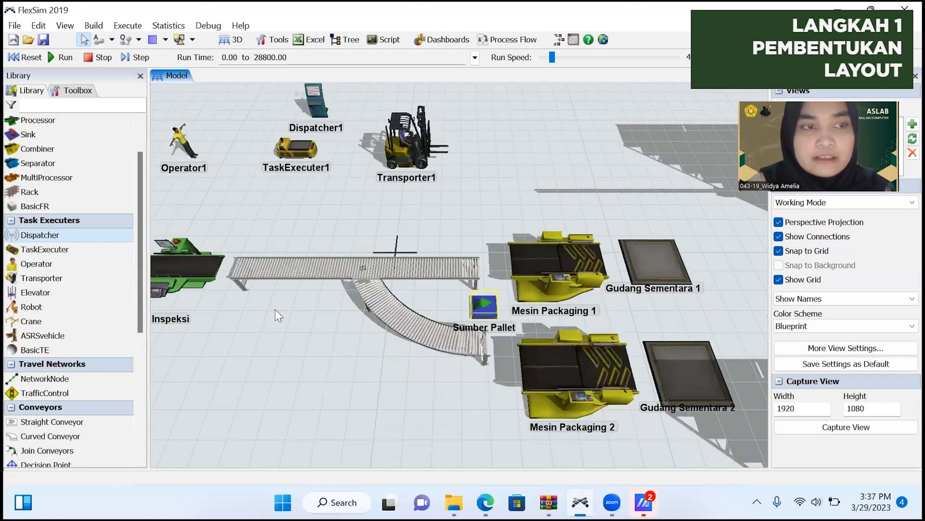
{"action": "scroll", "coordinate": [91, 300], "scroll_direction": "up", "scroll_amount": 1}
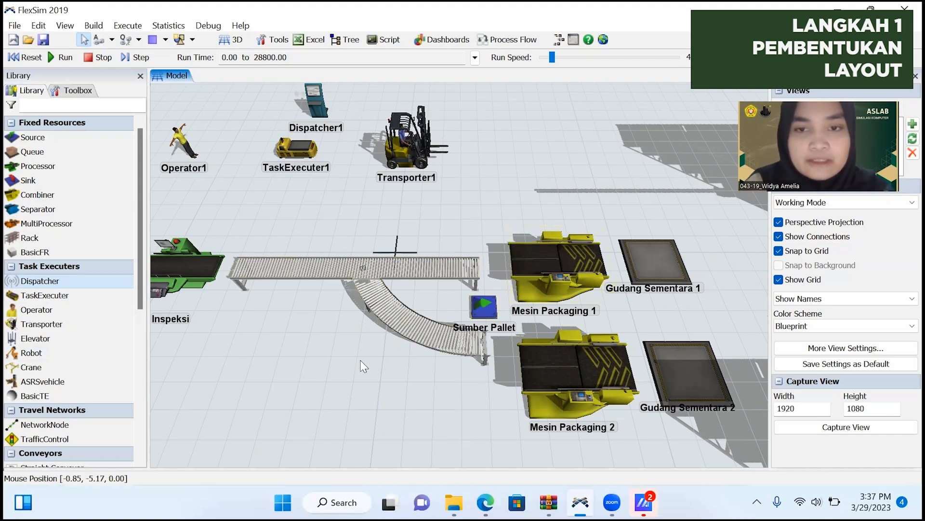
{"action": "scroll", "coordinate": [347, 381], "scroll_direction": "down", "scroll_amount": 5}
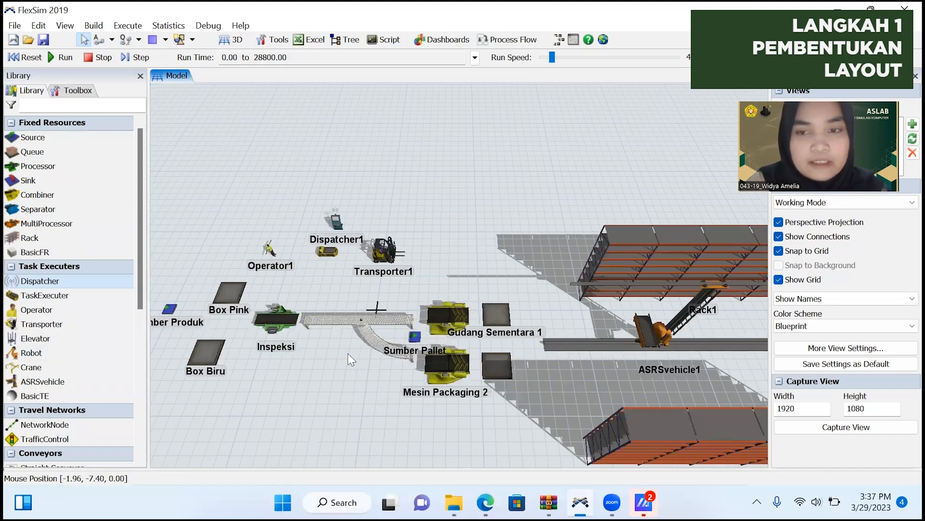
{"action": "scroll", "coordinate": [356, 362], "scroll_direction": "down", "scroll_amount": 3}
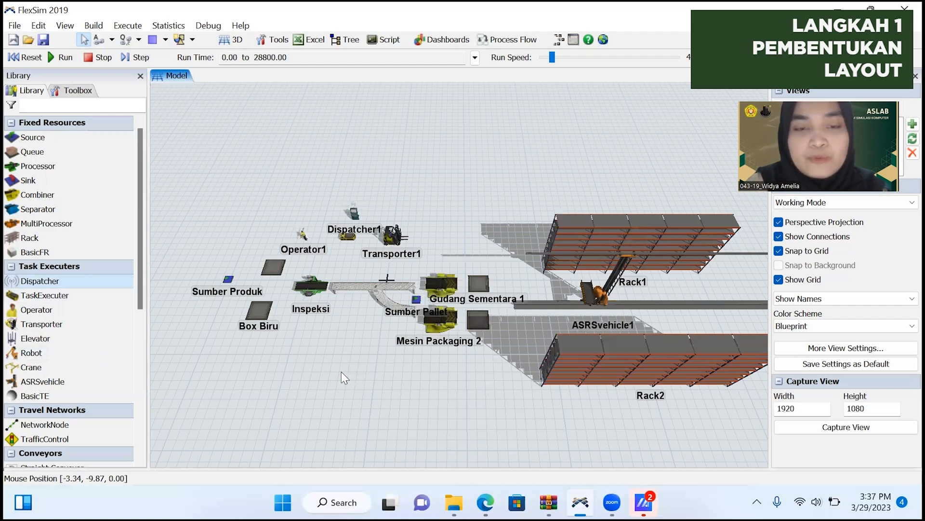
{"action": "left_click_drag", "start_coordinate": [341, 372], "coordinate": [316, 374]}
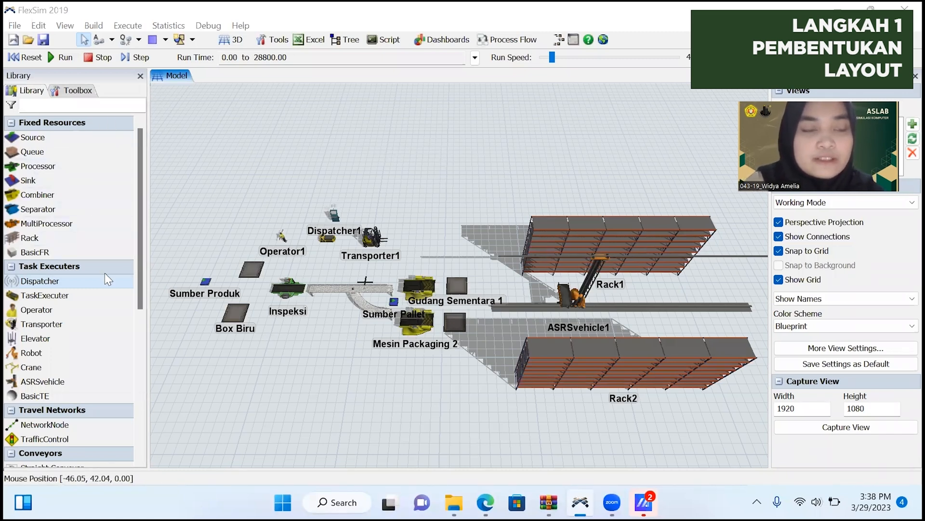
{"action": "scroll", "coordinate": [105, 270], "scroll_direction": "down", "scroll_amount": 6}
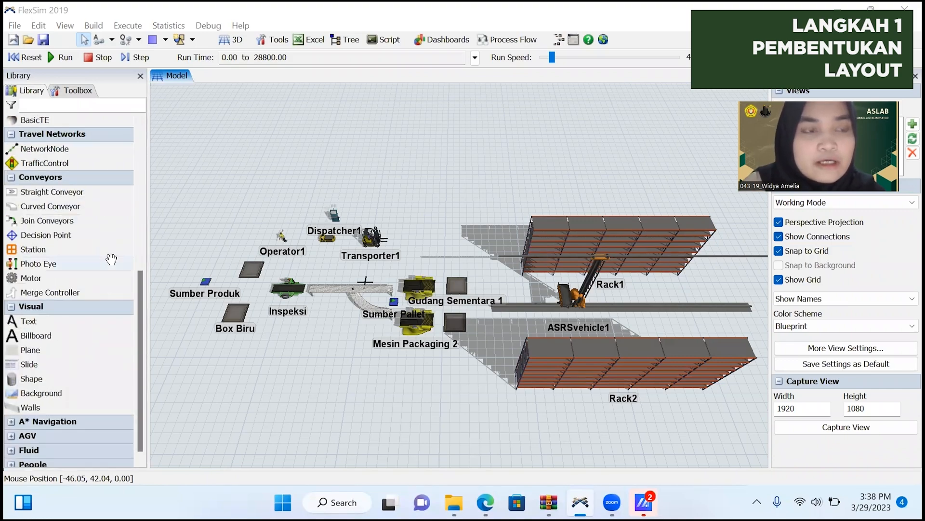
{"action": "scroll", "coordinate": [106, 275], "scroll_direction": "up", "scroll_amount": 6}
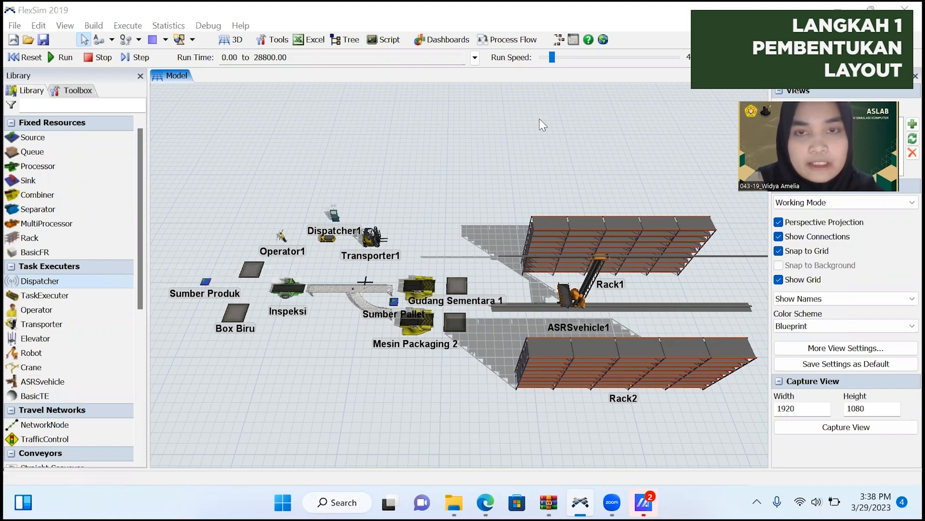
Connect Sumber Pallet to Mesin Packaging 1 and Mesin Packaging 2 with A-connections.
{"action": "left_click_drag", "start_coordinate": [473, 367], "coordinate": [560, 385]}
{"action": "scroll", "coordinate": [560, 386], "scroll_direction": "up", "scroll_amount": 1}
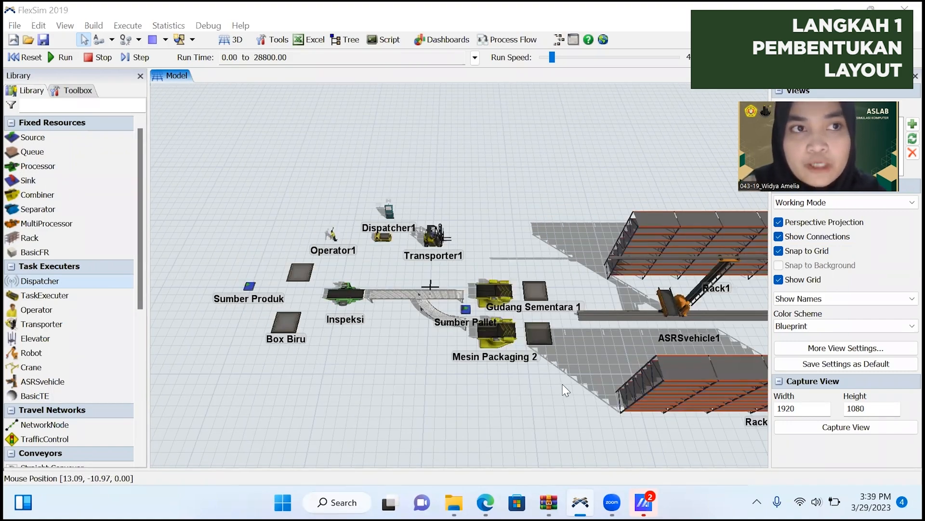
{"action": "scroll", "coordinate": [503, 381], "scroll_direction": "up", "scroll_amount": 3}
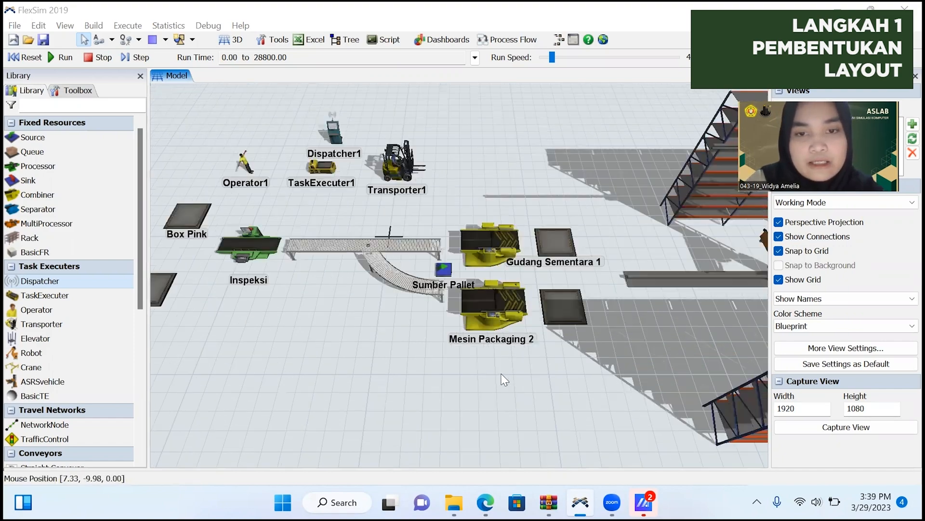
{"action": "scroll", "coordinate": [468, 382], "scroll_direction": "up", "scroll_amount": 2}
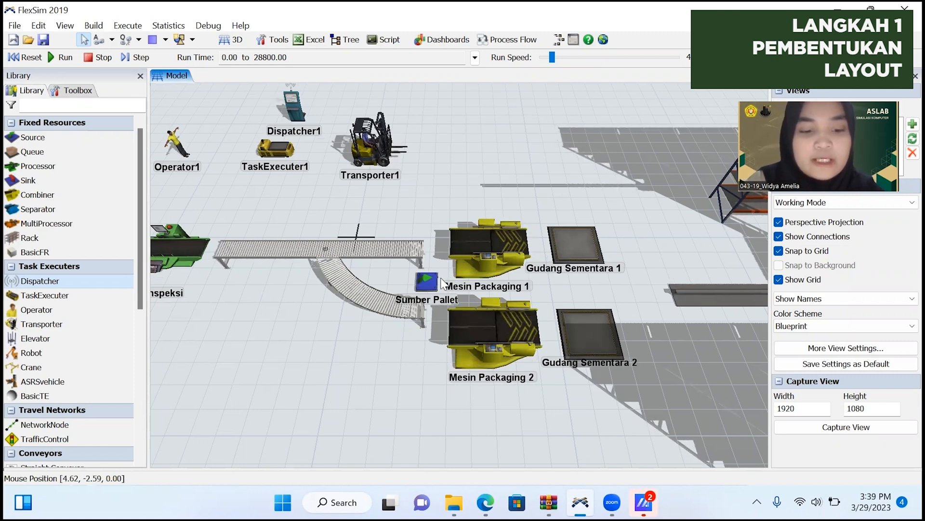
{"action": "left_click", "coordinate": [98, 40]}
{"action": "left_click", "coordinate": [427, 280]}
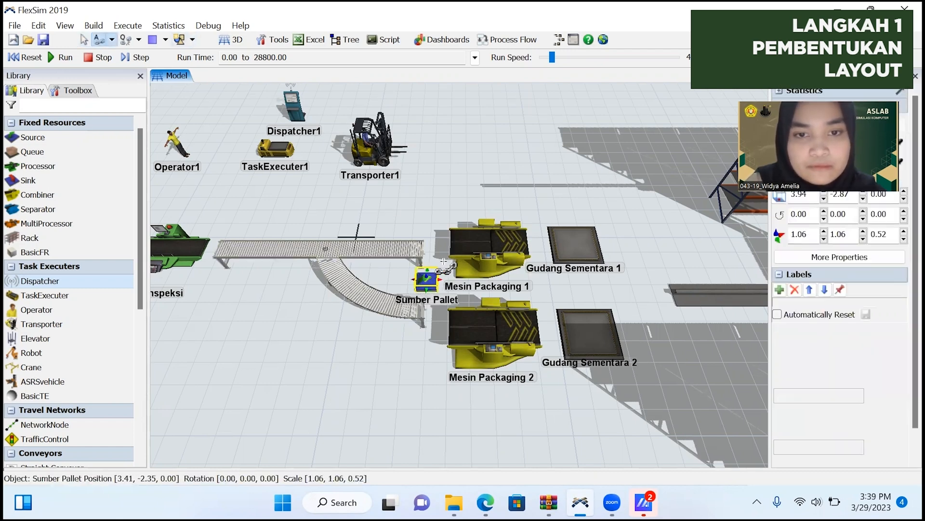
{"action": "left_click", "coordinate": [476, 242]}
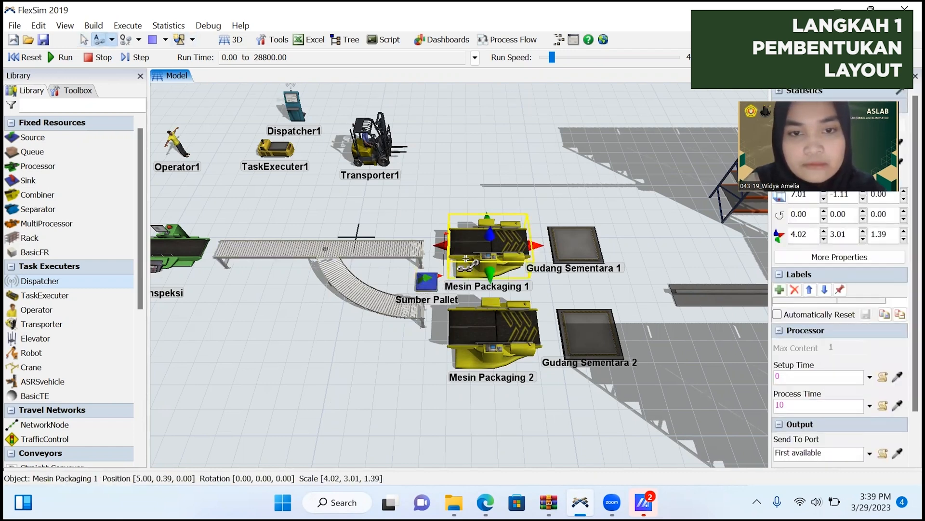
{"action": "left_click", "coordinate": [427, 278]}
{"action": "left_click", "coordinate": [477, 328]}
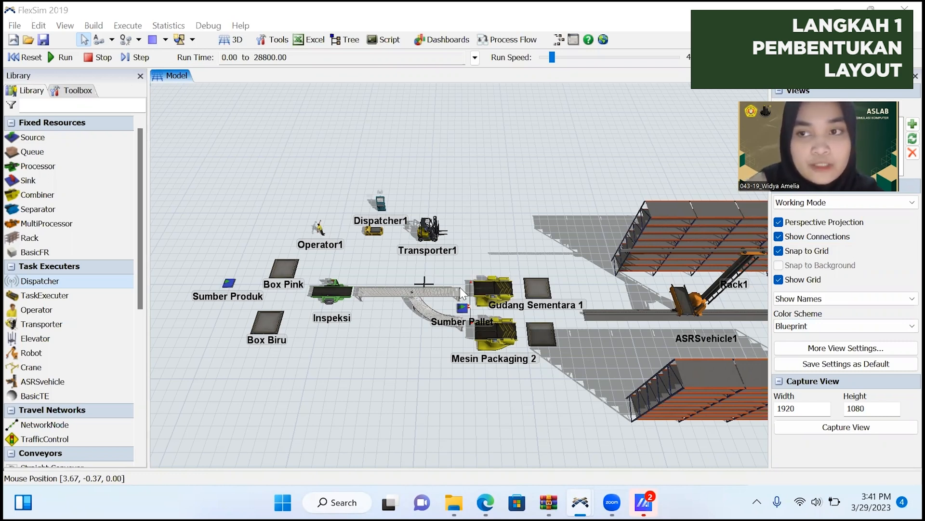
Connect Sumber Produk to the Box Pink queue with an A-connection.
{"action": "left_click", "coordinate": [664, 329]}
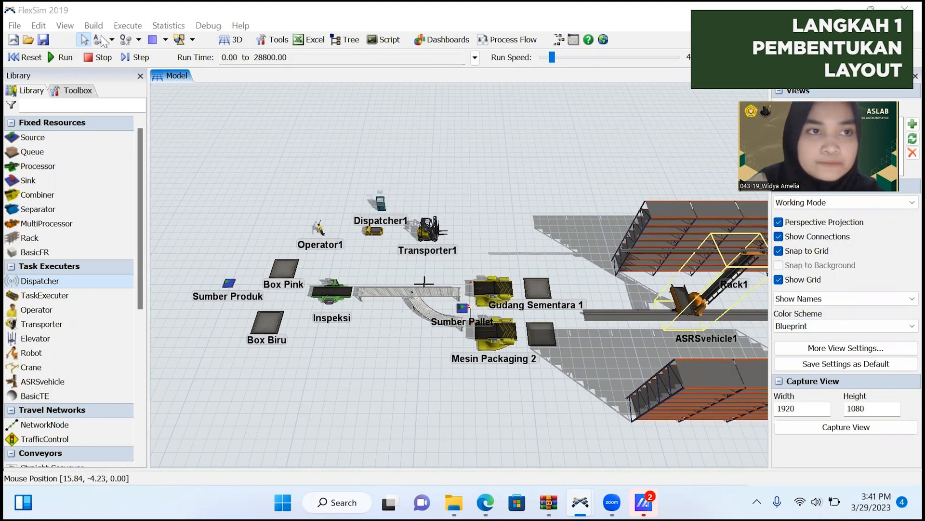
{"action": "left_click", "coordinate": [102, 40]}
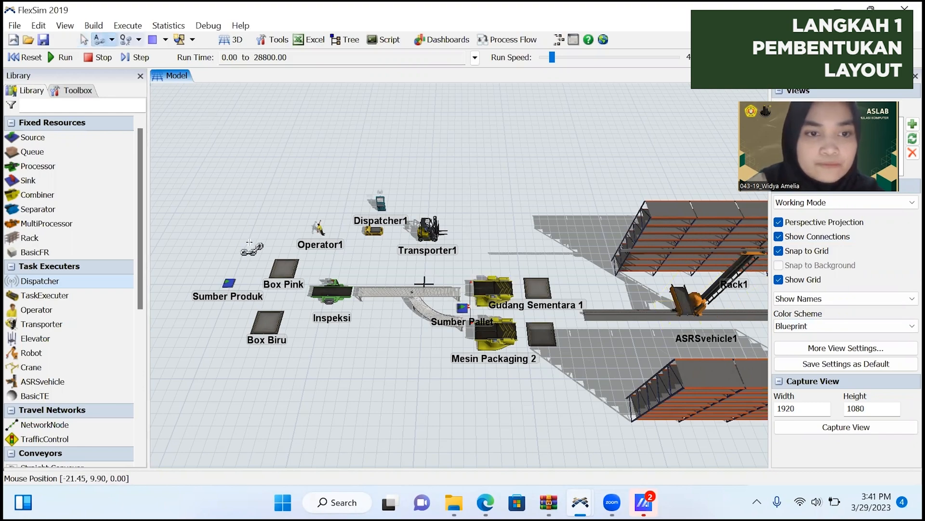
{"action": "left_click", "coordinate": [230, 284]}
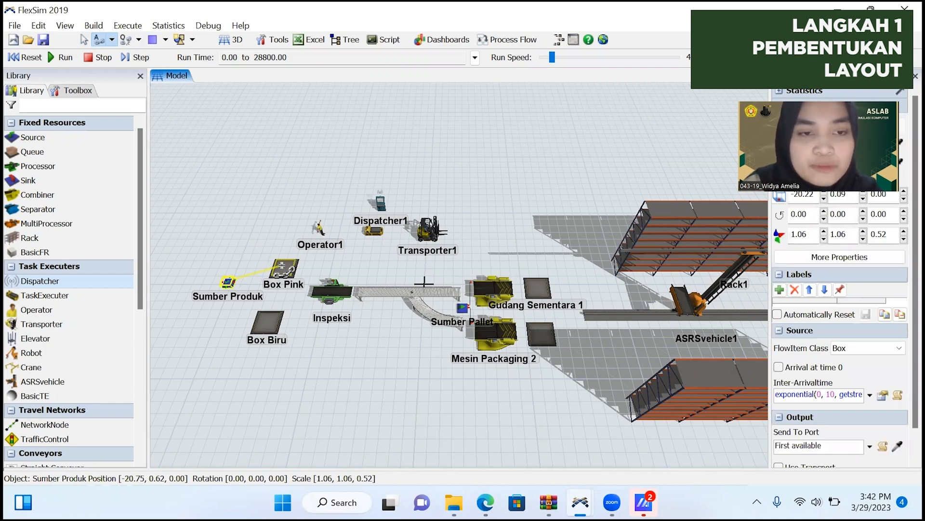
{"action": "left_click", "coordinate": [282, 268]}
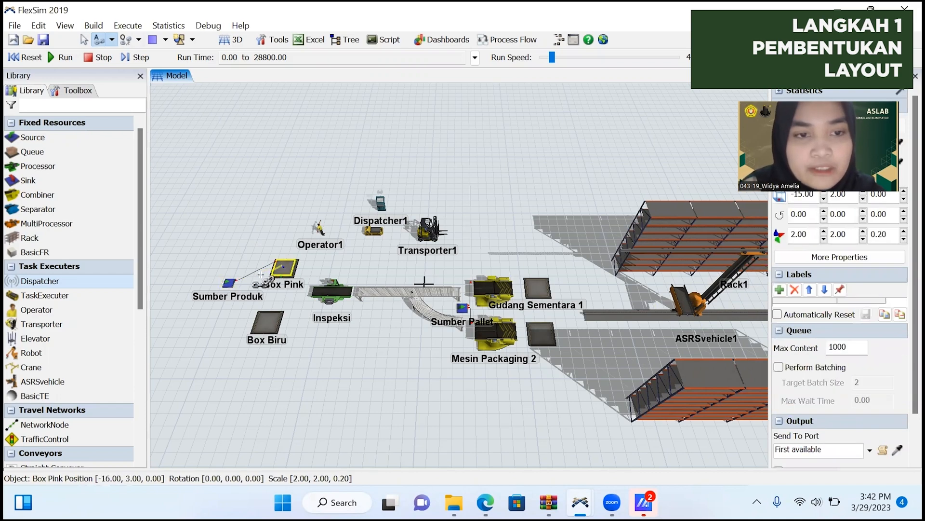
Connect Sumber Produk to the Box Biru queue, and both Box Pink and Box Biru to Inspeksi, with A-connections.
{"action": "left_click", "coordinate": [228, 282]}
{"action": "left_click", "coordinate": [264, 320]}
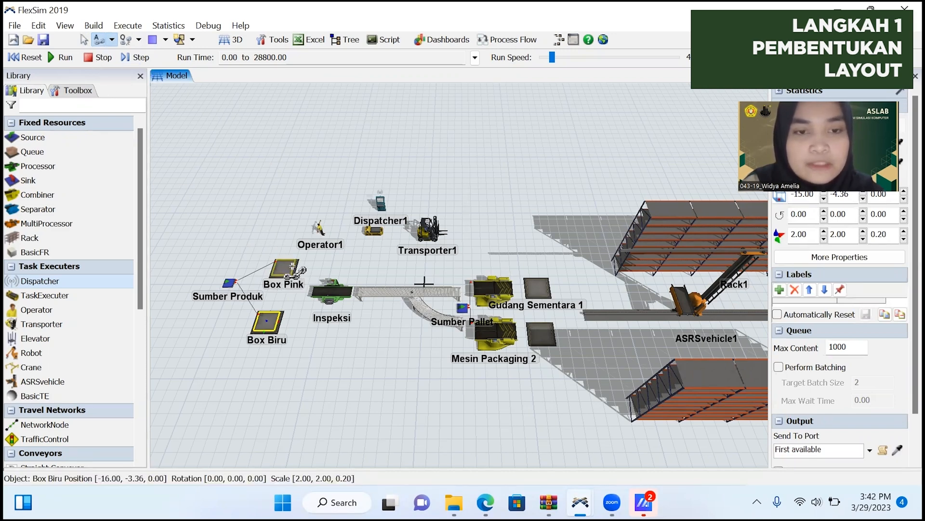
{"action": "left_click", "coordinate": [292, 266]}
{"action": "left_click", "coordinate": [337, 294]}
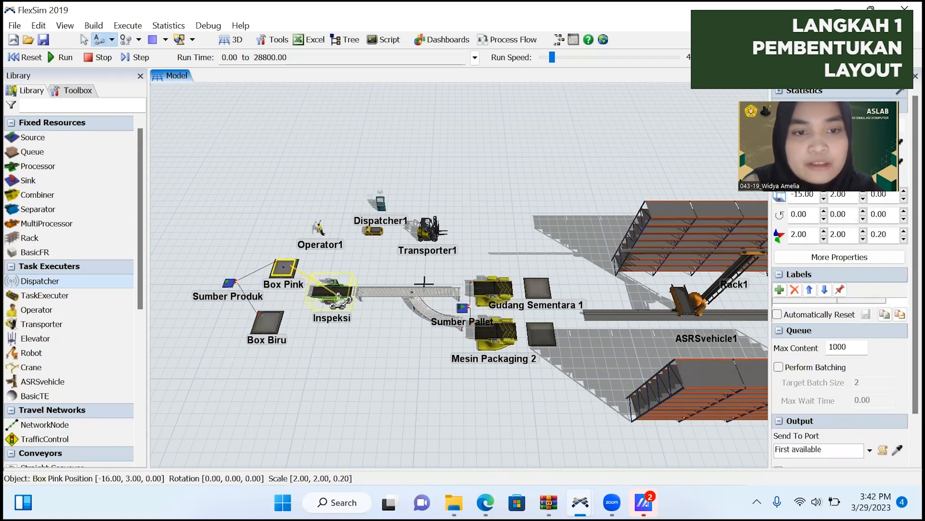
{"action": "left_click", "coordinate": [331, 292]}
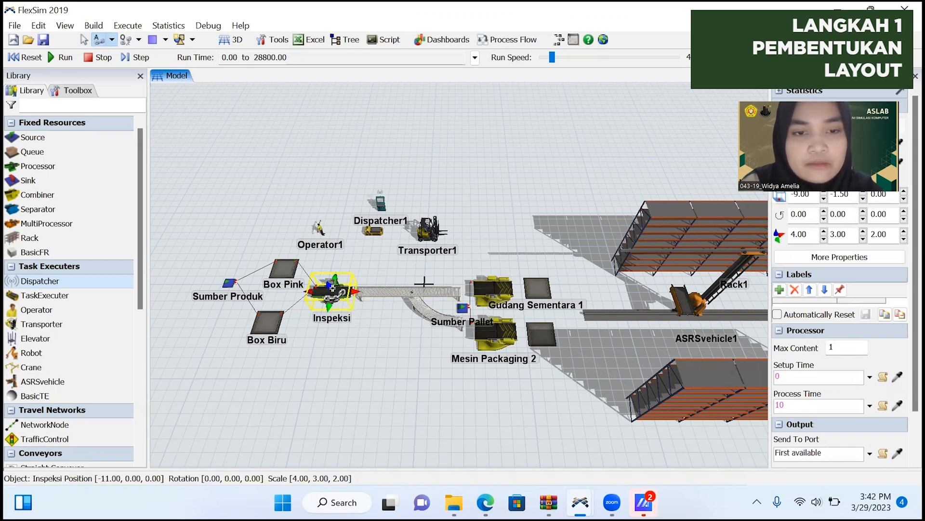
Connect Inspeksi to the straight conveyor, the straight conveyor to Mesin Packaging 1, and the curved conveyor to Mesin Packaging 2 with A-connections.
{"action": "left_click_drag", "start_coordinate": [333, 288], "coordinate": [375, 291]}
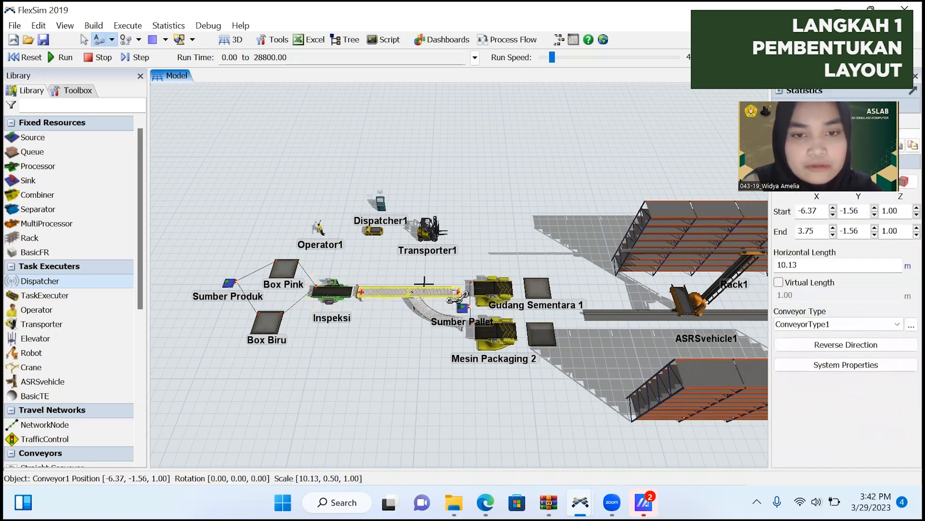
{"action": "left_click_drag", "start_coordinate": [448, 293], "coordinate": [496, 287]}
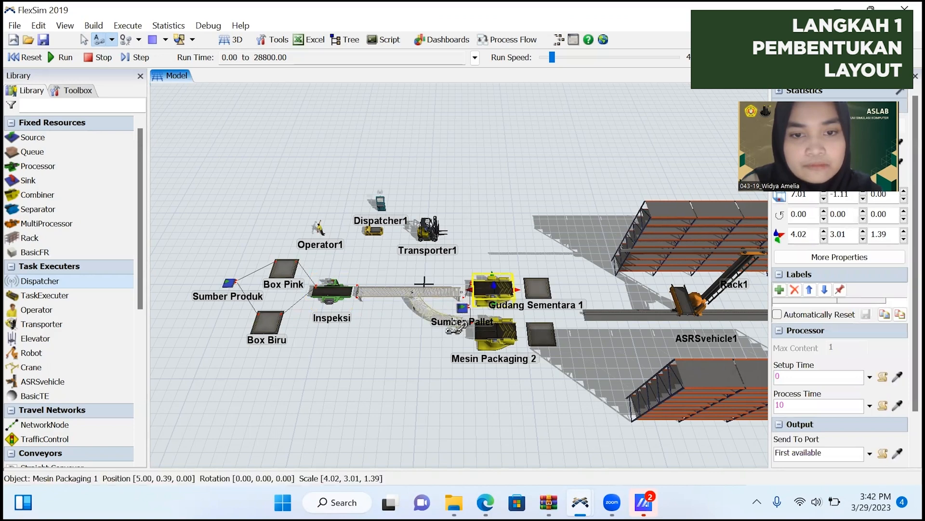
{"action": "left_click_drag", "start_coordinate": [457, 322], "coordinate": [501, 336]}
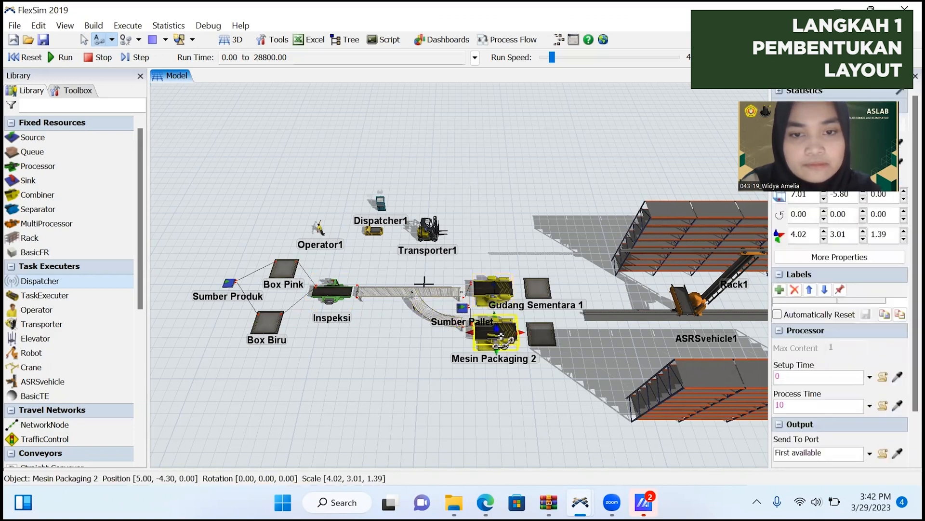
Connect Mesin Packaging 1 through Gudang Sementara 1 to Rack1, and Mesin Packaging 2 through Gudang Sementara 2 to Rack2, with A-connections.
{"action": "left_click_drag", "start_coordinate": [503, 284], "coordinate": [533, 290]}
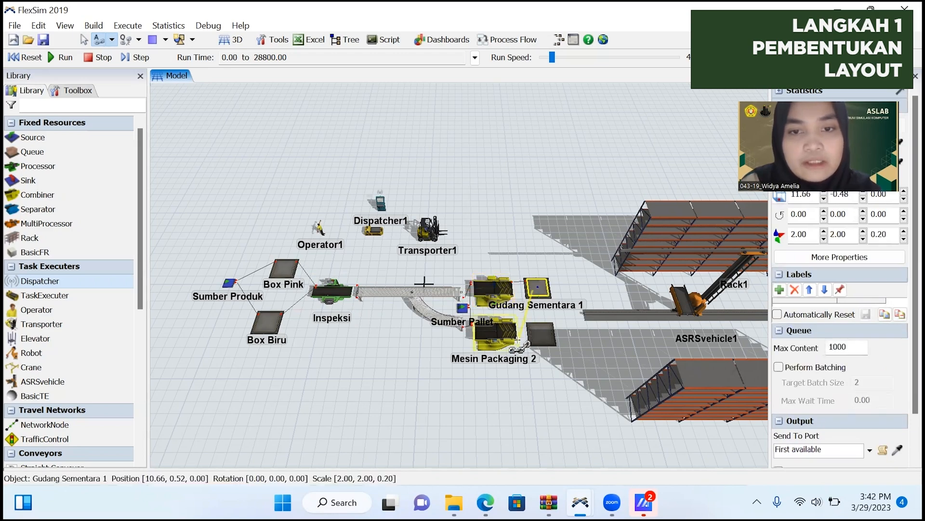
{"action": "left_click_drag", "start_coordinate": [508, 327], "coordinate": [544, 330]}
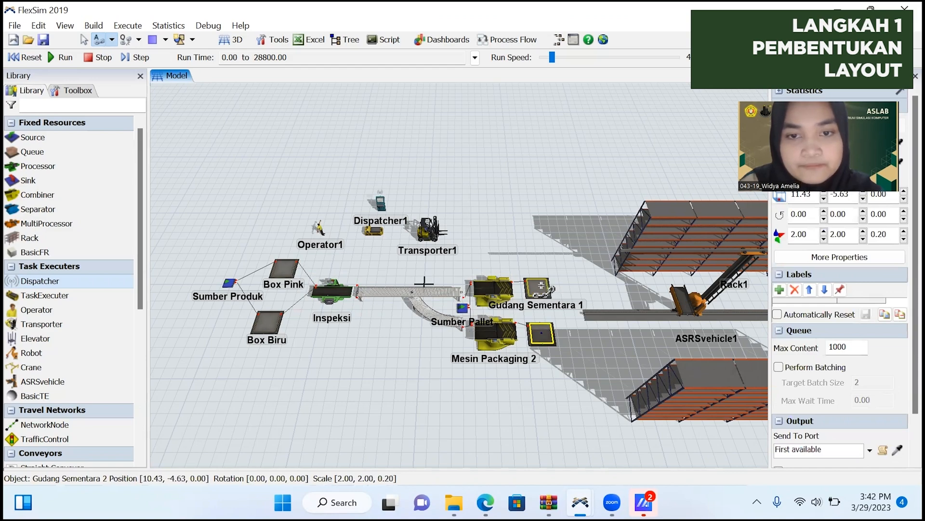
{"action": "left_click_drag", "start_coordinate": [538, 287], "coordinate": [622, 258]}
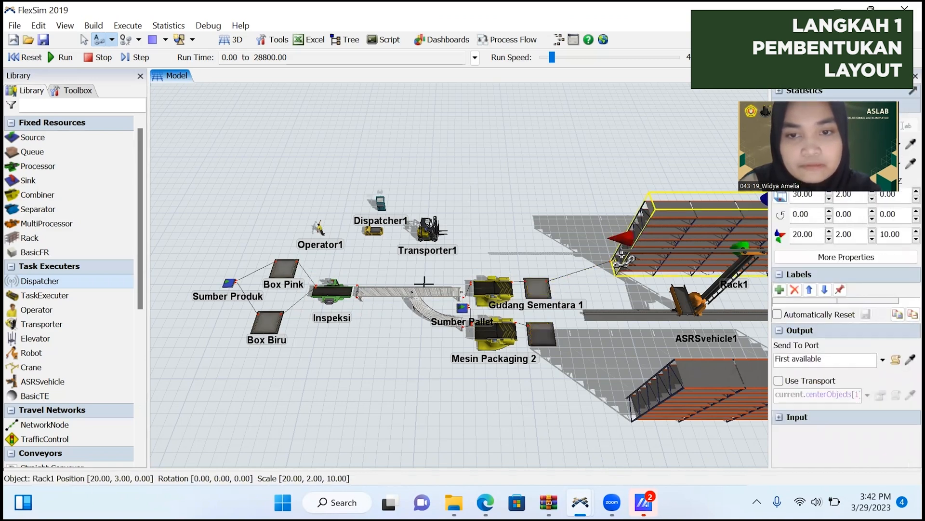
{"action": "left_click_drag", "start_coordinate": [553, 340], "coordinate": [651, 392]}
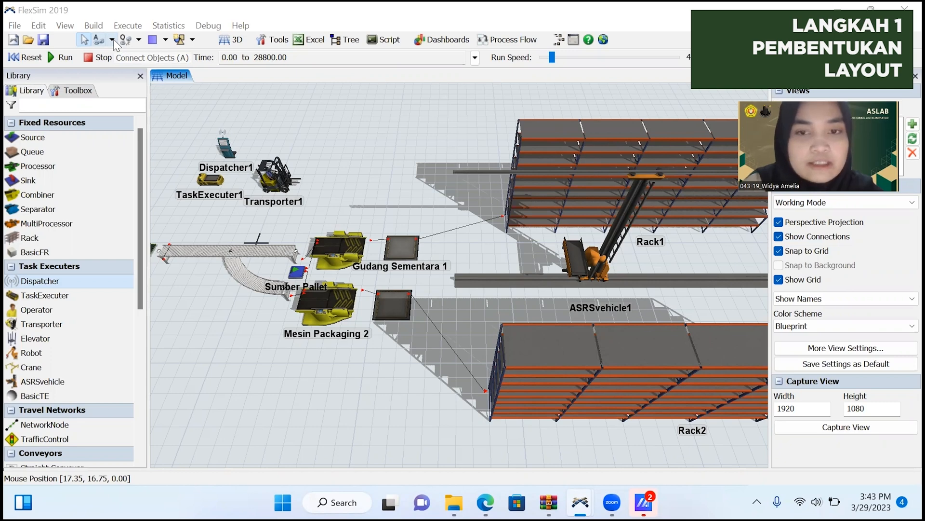
Connect the center ports of Gudang Sementara 1 and Gudang Sementara 2 to ASRSvehicle1.
{"action": "left_click", "coordinate": [112, 40]}
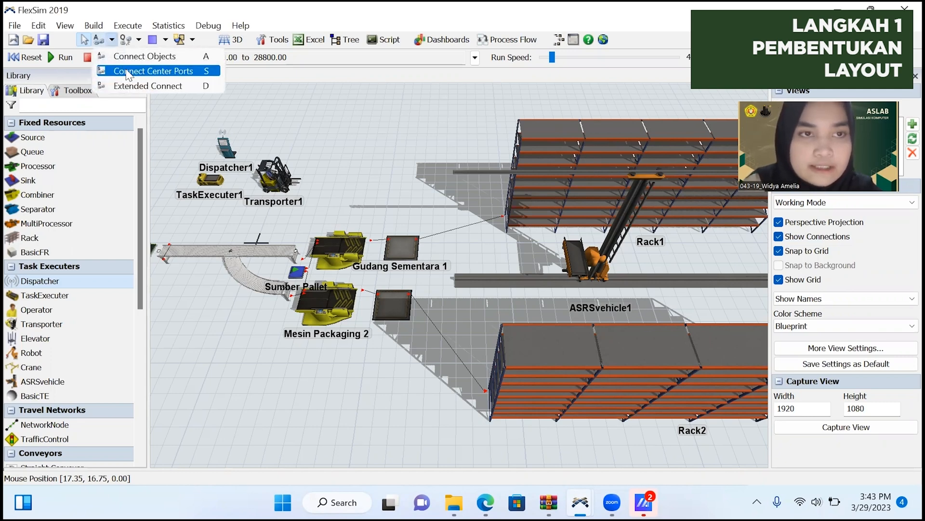
{"action": "left_click", "coordinate": [127, 74]}
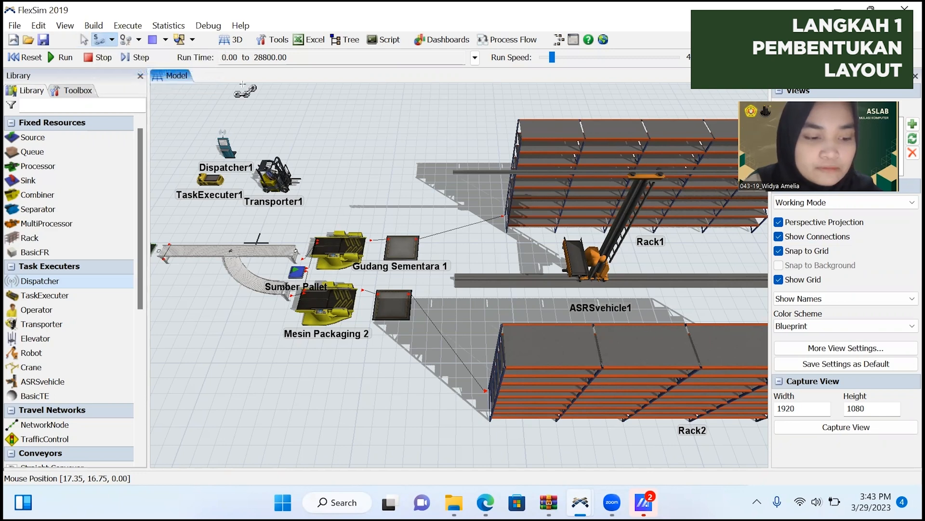
{"action": "left_click", "coordinate": [402, 246]}
{"action": "left_click", "coordinate": [502, 277]}
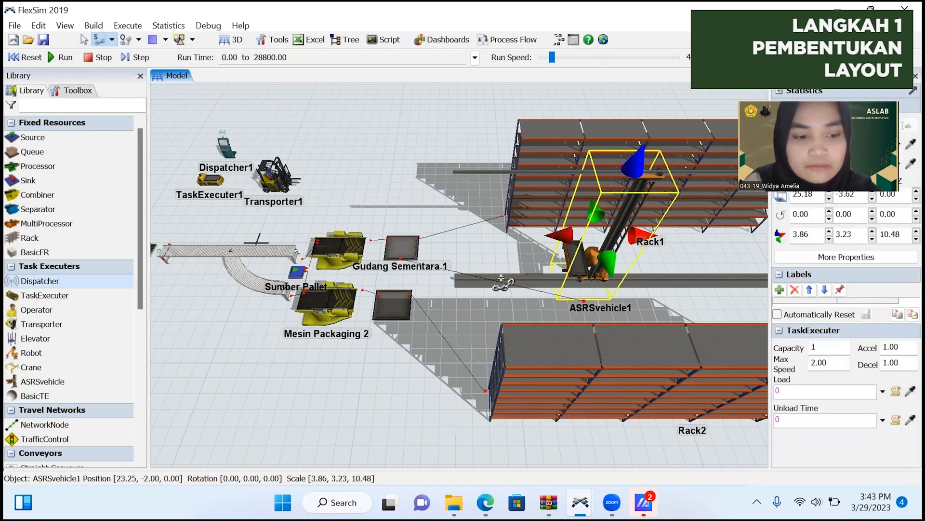
{"action": "left_click", "coordinate": [398, 293]}
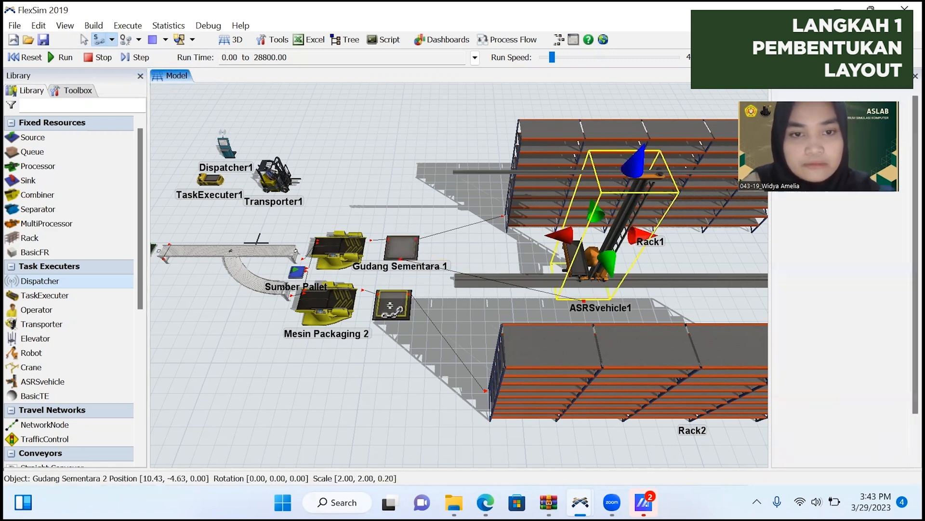
{"action": "left_click", "coordinate": [544, 279]}
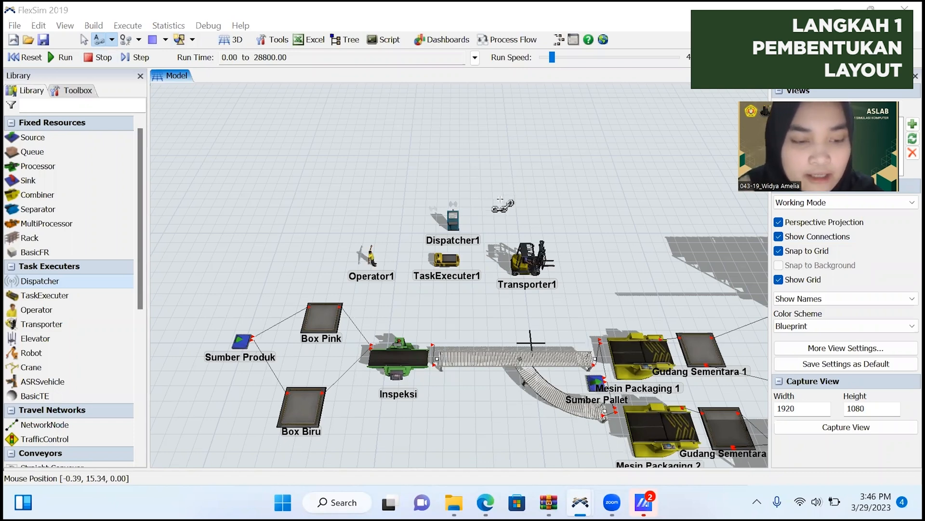
Connect Dispatcher1 to Operator1, TaskExecuter1 and Transporter1 with A-connections.
{"action": "left_click", "coordinate": [455, 219]}
{"action": "left_click", "coordinate": [371, 258]}
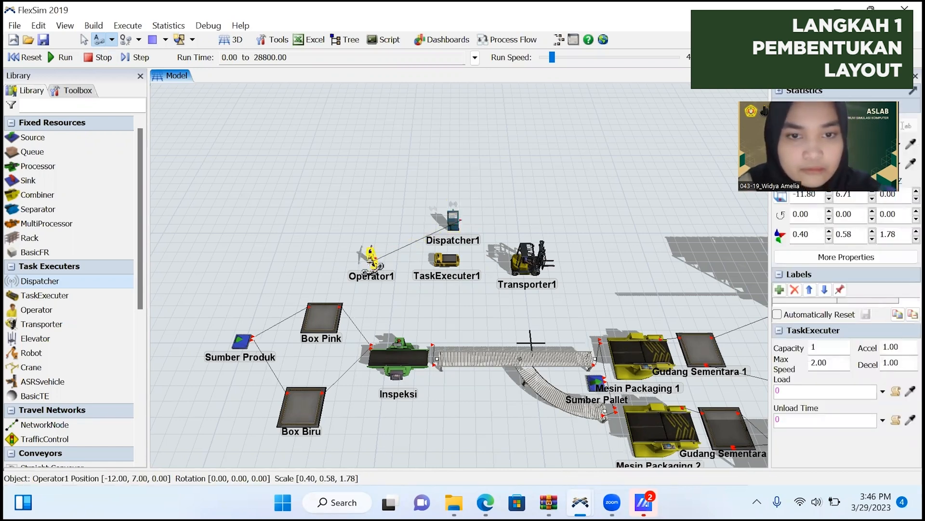
{"action": "left_click", "coordinate": [453, 220]}
{"action": "left_click", "coordinate": [447, 258]}
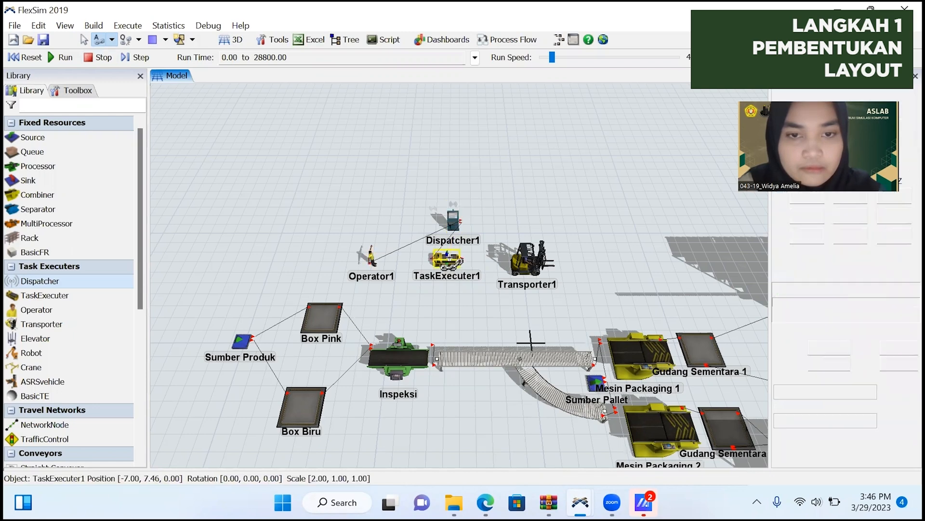
{"action": "left_click", "coordinate": [453, 219]}
{"action": "left_click", "coordinate": [528, 265]}
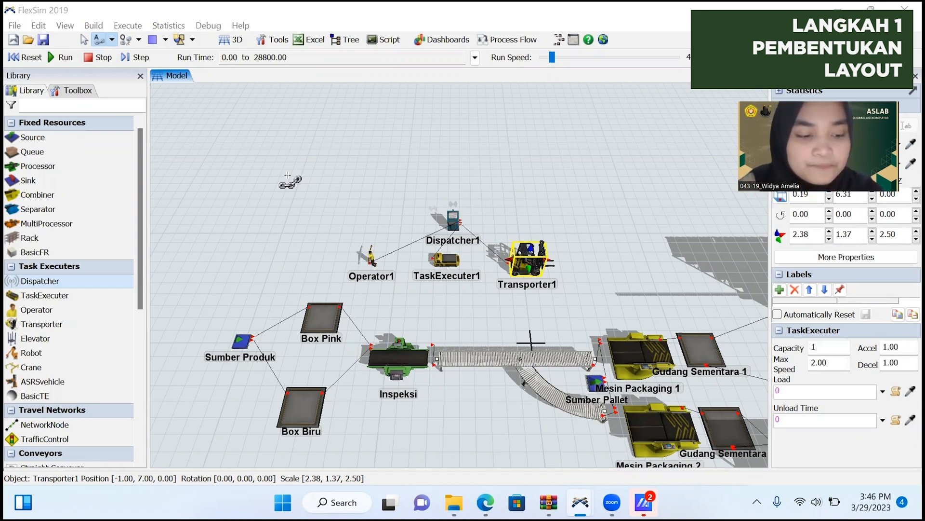
Connect the center ports of Dispatcher1 to the Box Pink and Box Biru queues.
{"action": "left_click", "coordinate": [111, 41]}
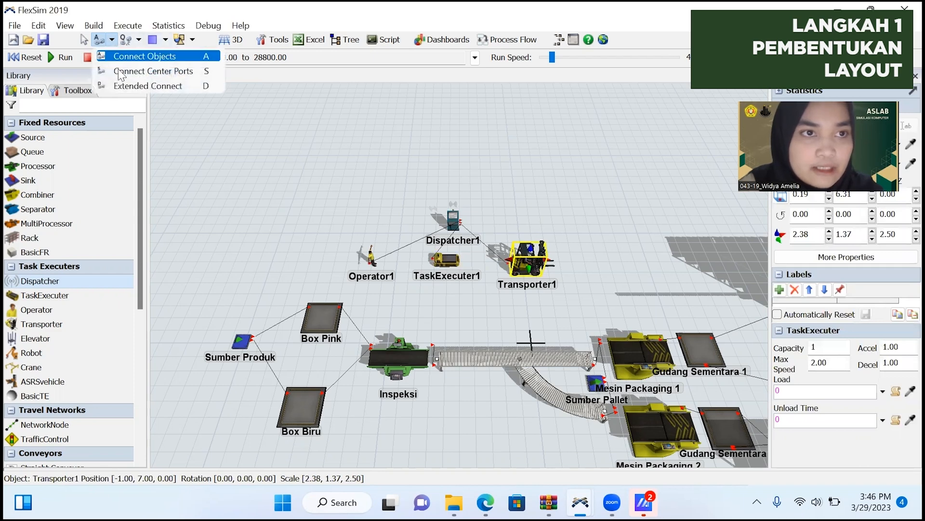
{"action": "left_click", "coordinate": [120, 71]}
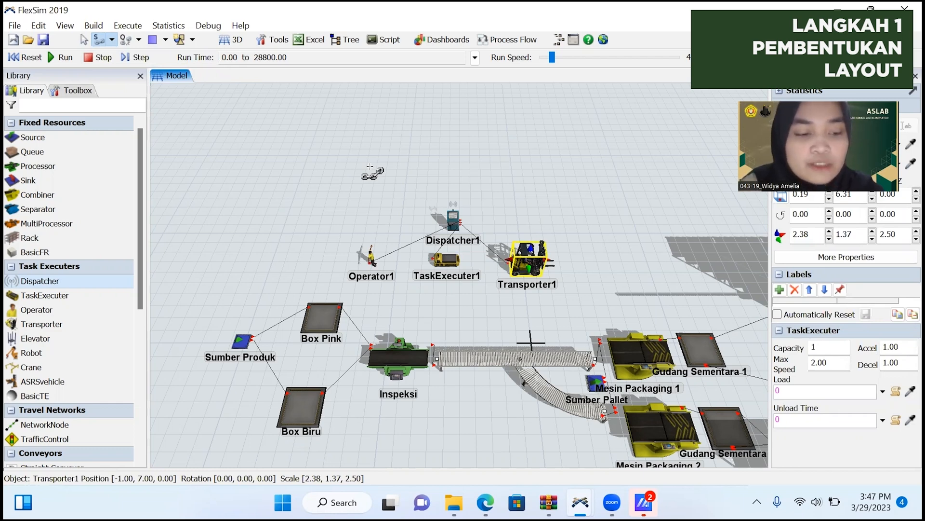
{"action": "left_click", "coordinate": [453, 219]}
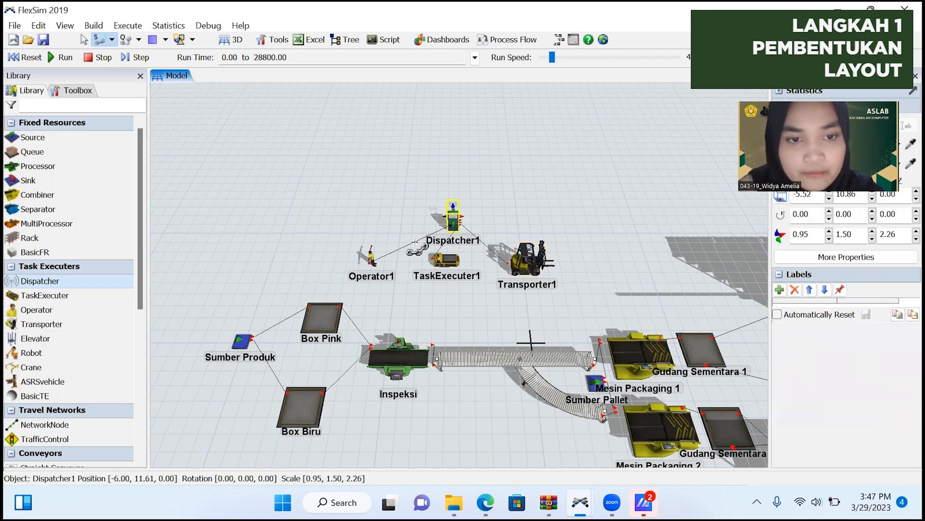
{"action": "left_click", "coordinate": [323, 309]}
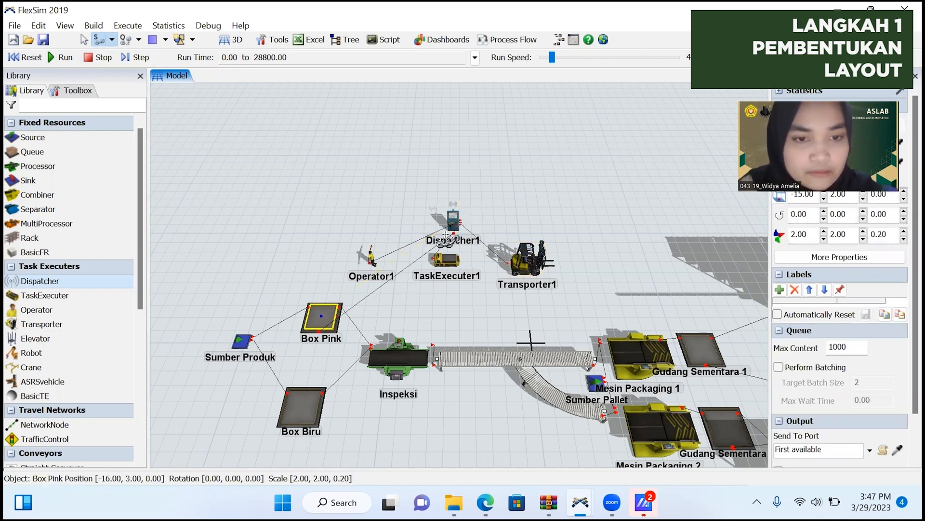
{"action": "left_click", "coordinate": [458, 220]}
{"action": "left_click", "coordinate": [302, 400]}
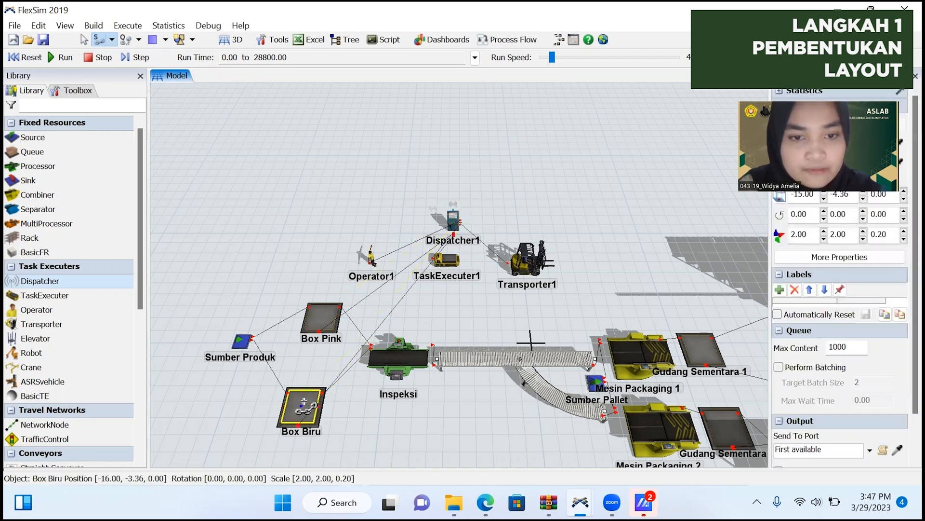
Connect the center ports of Dispatcher1 to Mesin Packaging 1 and Mesin Packaging 2.
{"action": "left_click", "coordinate": [454, 223]}
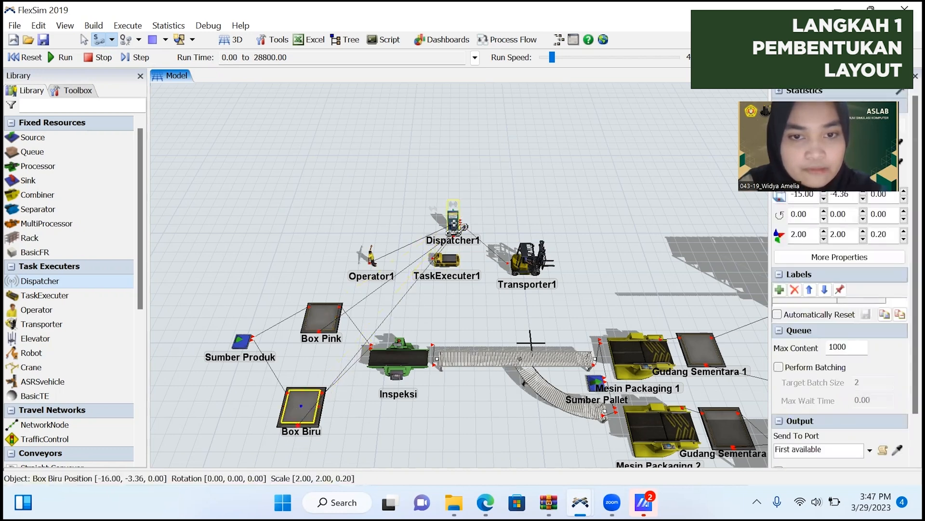
{"action": "left_click", "coordinate": [454, 223]}
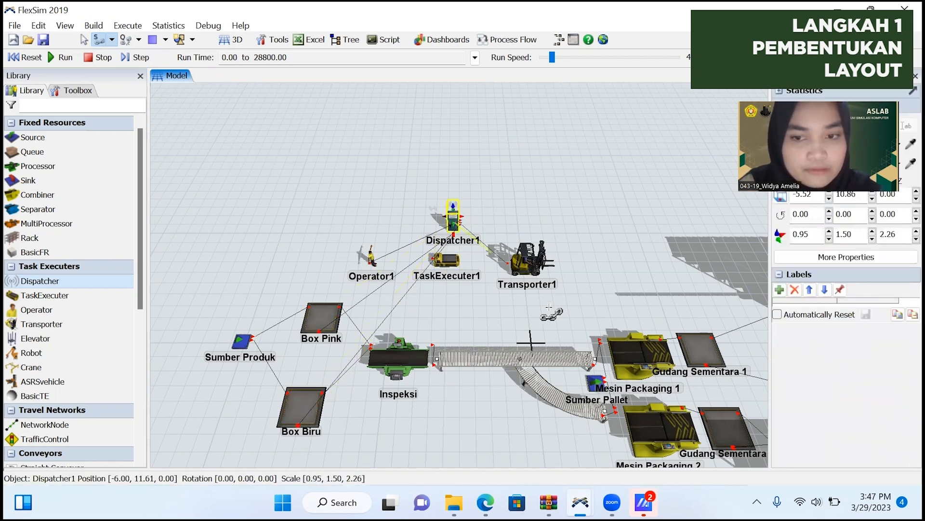
{"action": "left_click", "coordinate": [618, 352]}
{"action": "left_click", "coordinate": [476, 238]}
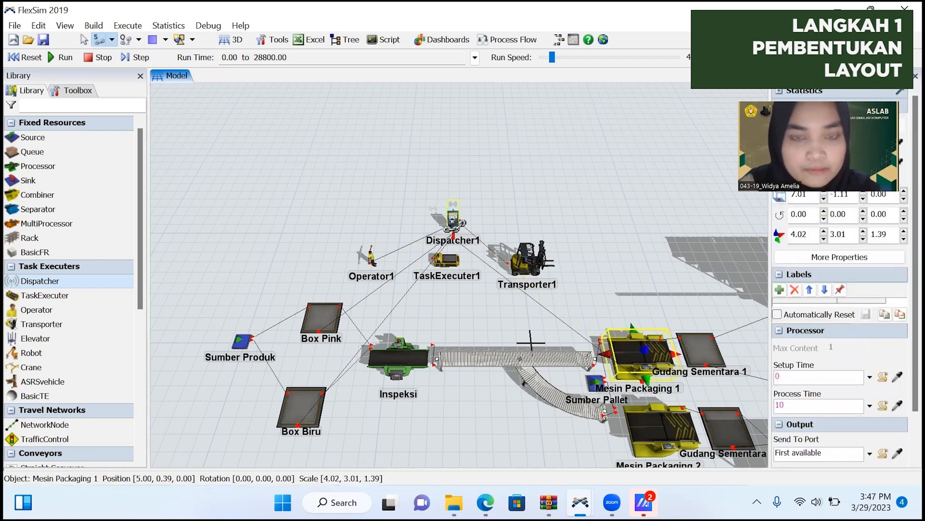
{"action": "left_click", "coordinate": [476, 239]}
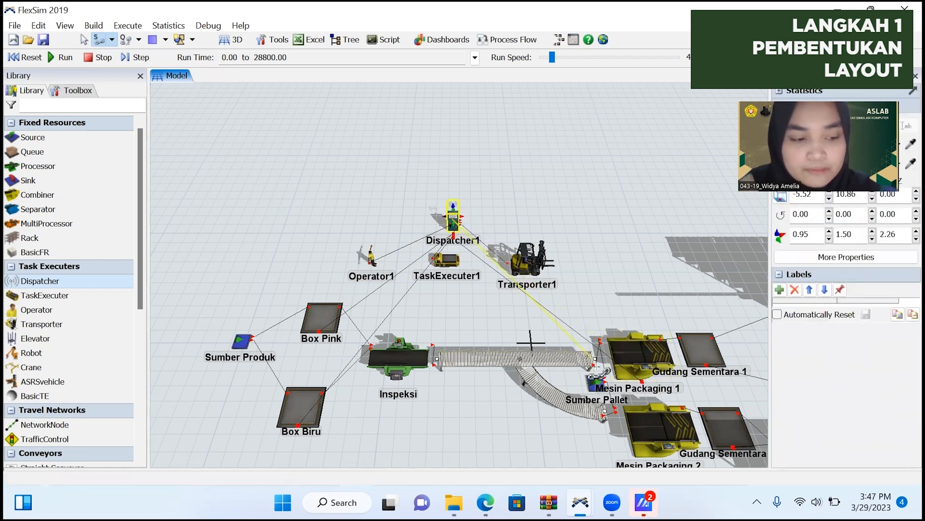
{"action": "left_click", "coordinate": [655, 433]}
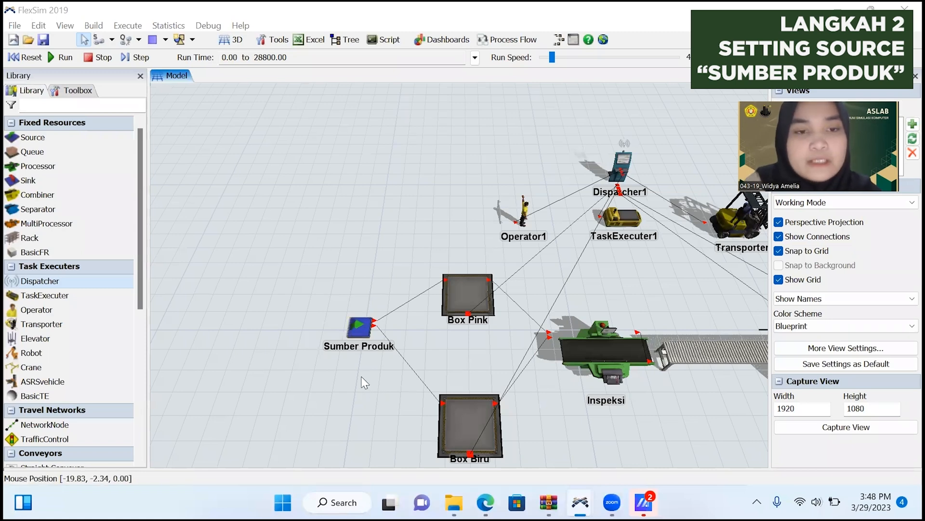
Add an On Creation trigger to Sumber Produk that uses Set Item Type by Percentage.
{"action": "double_click", "coordinate": [367, 330]}
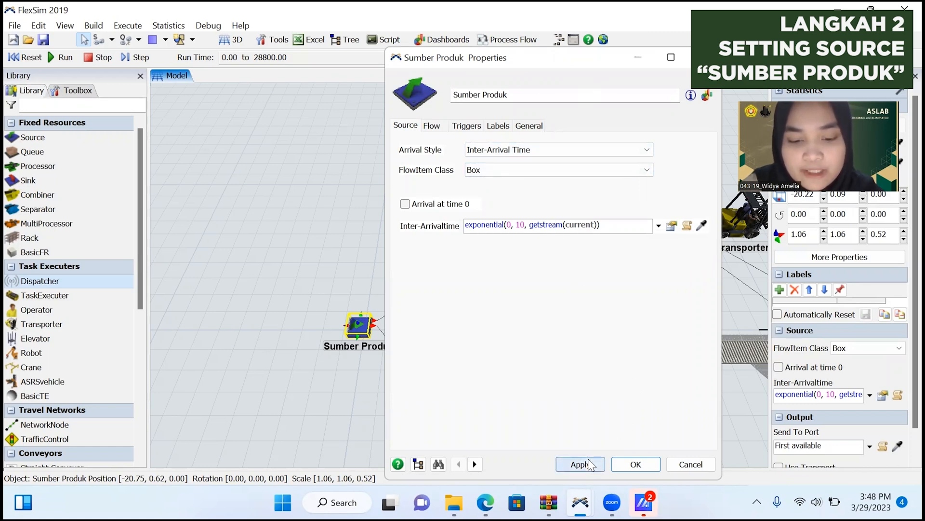
{"action": "left_click", "coordinate": [469, 127]}
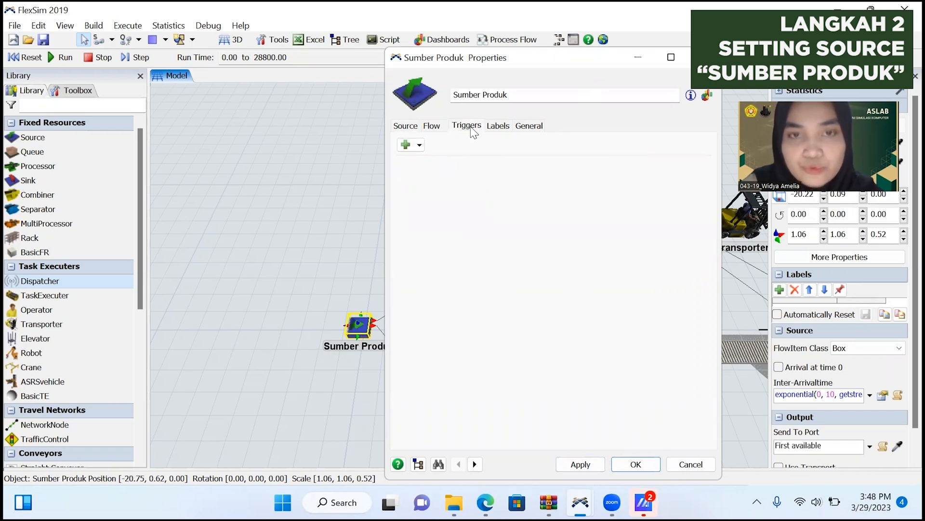
{"action": "left_click", "coordinate": [407, 146]}
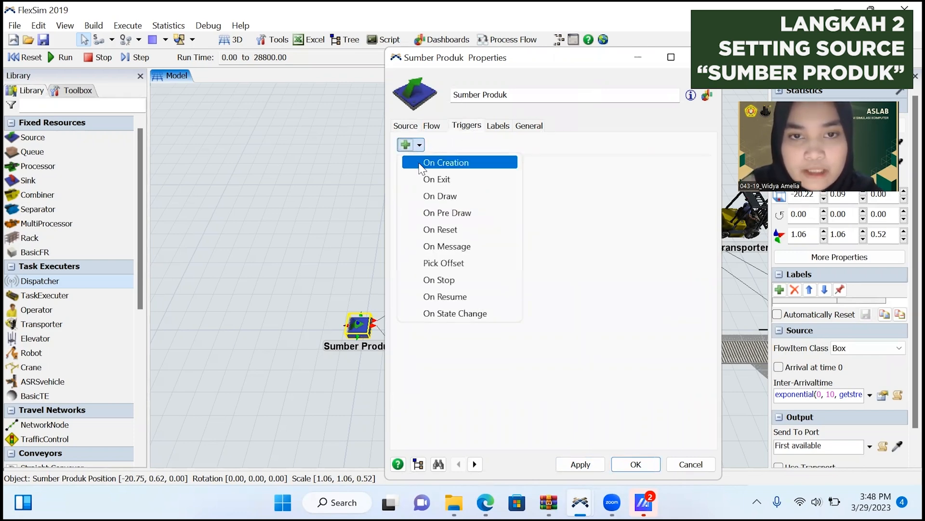
{"action": "left_click", "coordinate": [421, 164]}
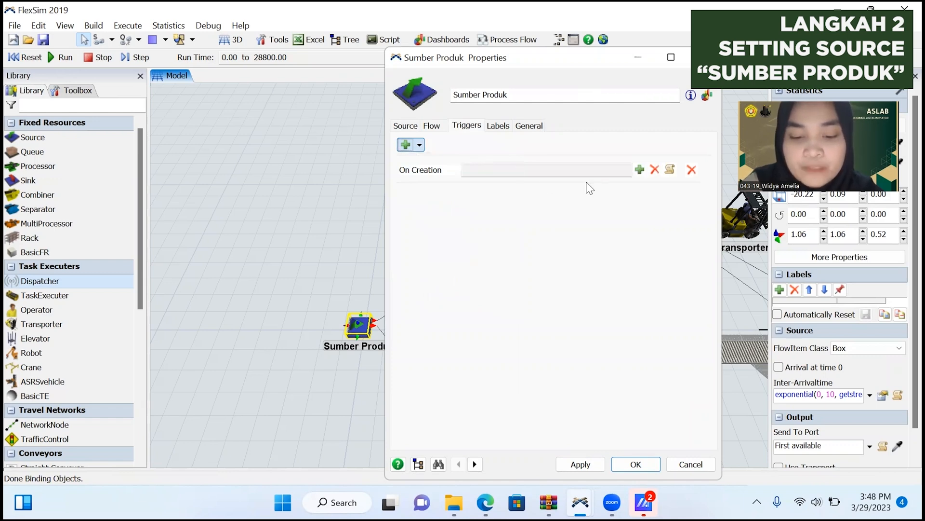
{"action": "left_click", "coordinate": [640, 169]}
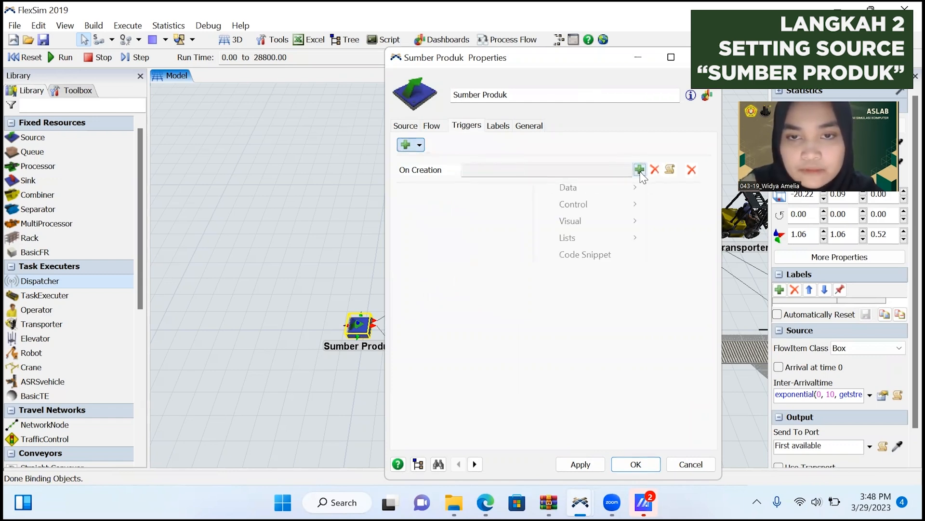
{"action": "mouse_move", "coordinate": [626, 193]}
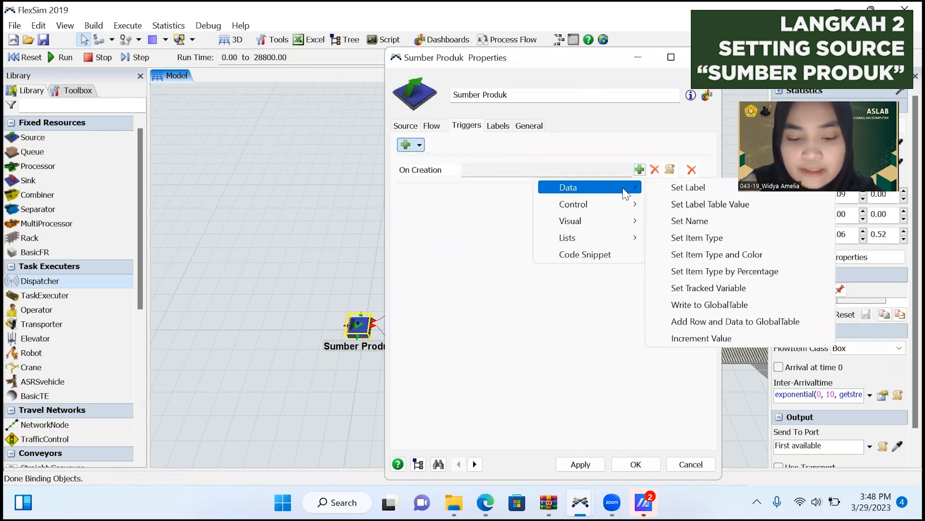
{"action": "left_click", "coordinate": [714, 273]}
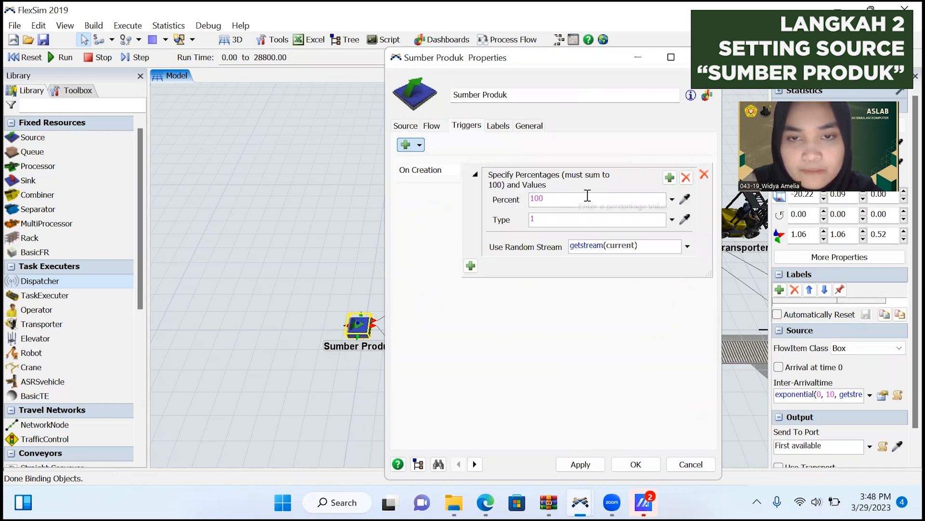
Add a second item type to Sumber Produk's percentage trigger, setting 60 percent for type 1 and 40 percent for type 2.
{"action": "left_click", "coordinate": [669, 177]}
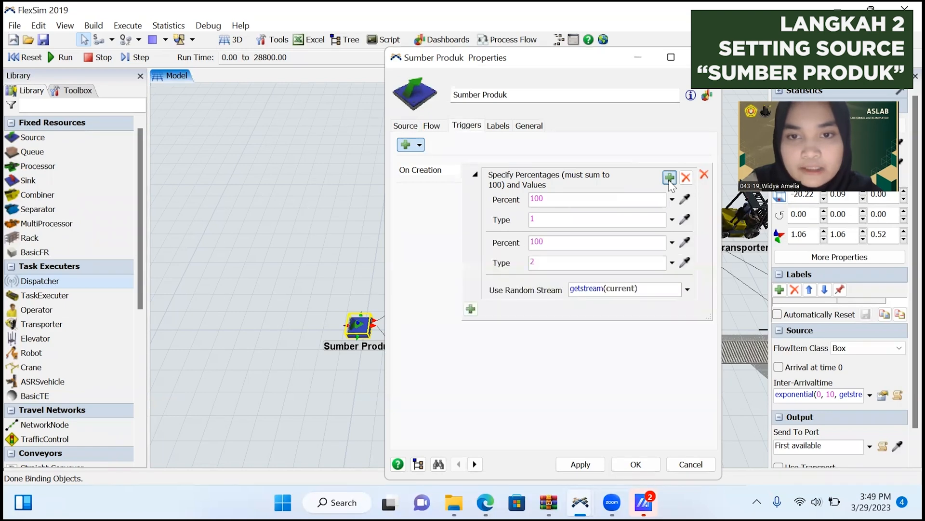
{"action": "left_click", "coordinate": [571, 198]}
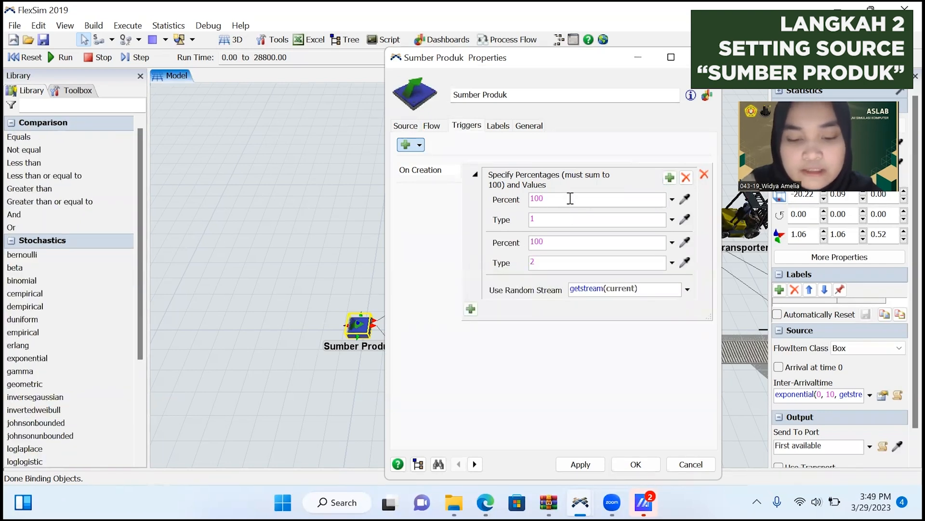
{"action": "left_click_drag", "start_coordinate": [570, 198], "coordinate": [523, 198]}
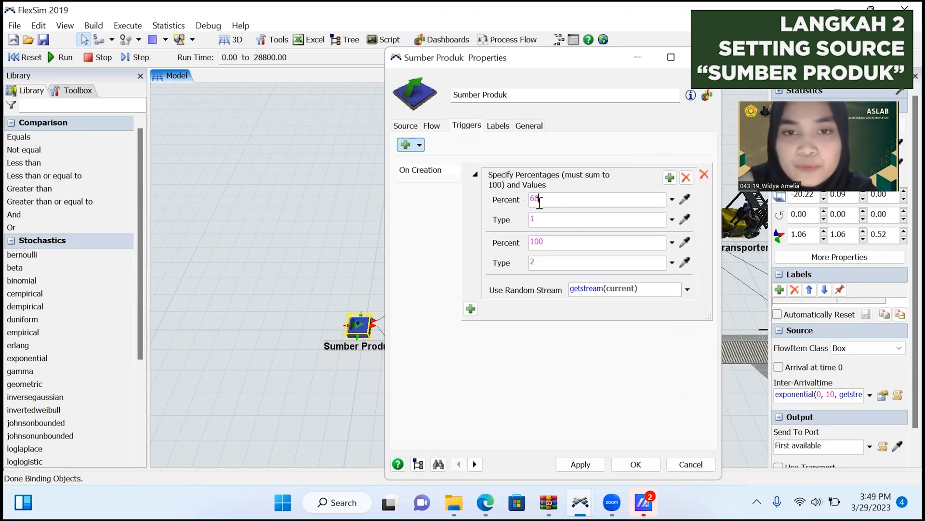
{"action": "left_click", "coordinate": [556, 239]}
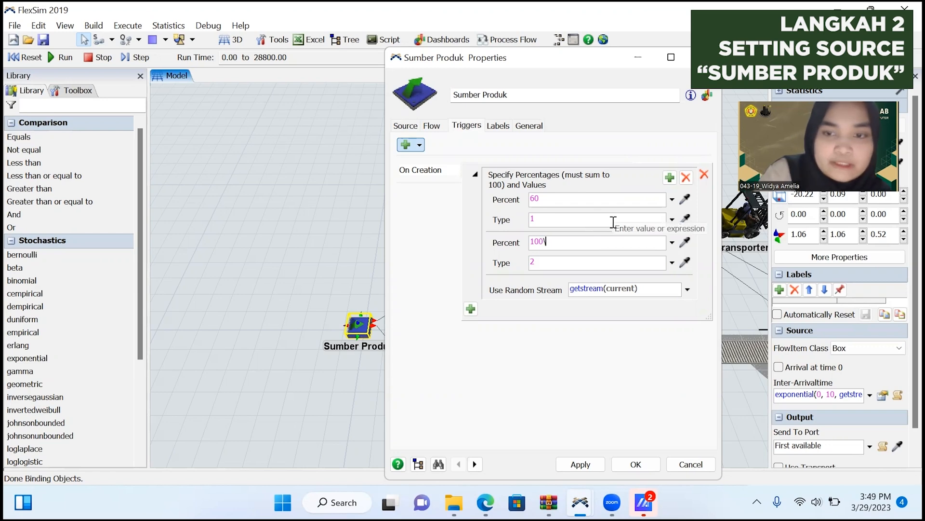
{"action": "key", "text": "BackSpace"}
{"action": "key", "text": "BackSpace"}
{"action": "key", "text": "BackSpace"}
{"action": "type", "text": "40"}
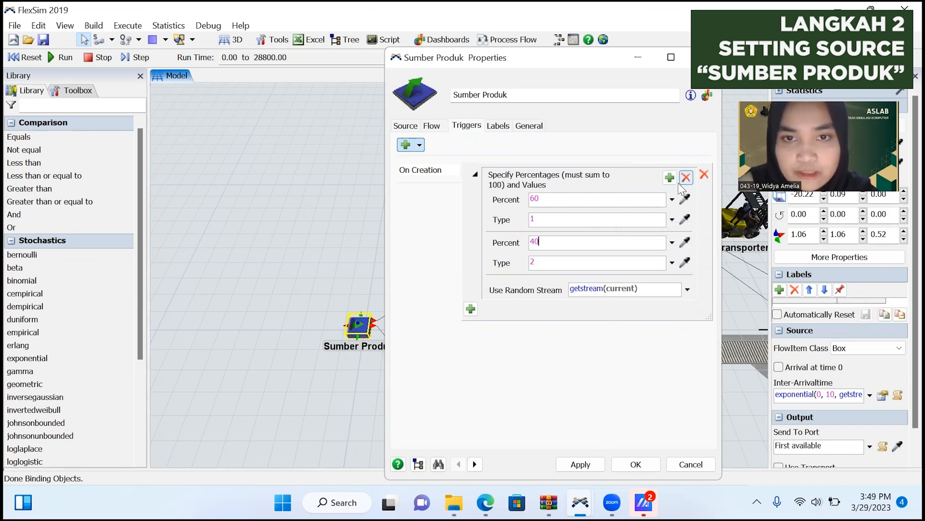
Add a Set Color By Case action to Sumber Produk's On Creation trigger, with cases 1 and 2 based on item.Type.
{"action": "left_click", "coordinate": [471, 309]}
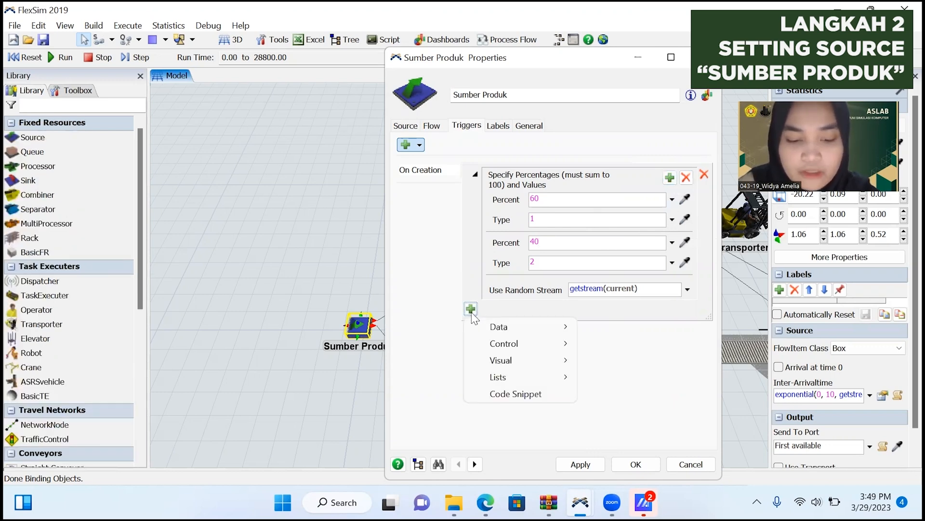
{"action": "mouse_move", "coordinate": [500, 331]}
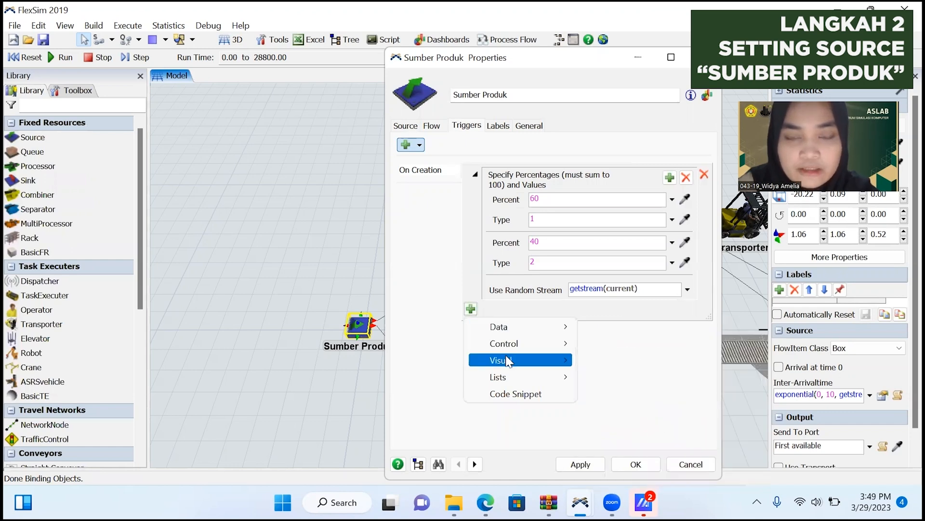
{"action": "mouse_move", "coordinate": [506, 360]}
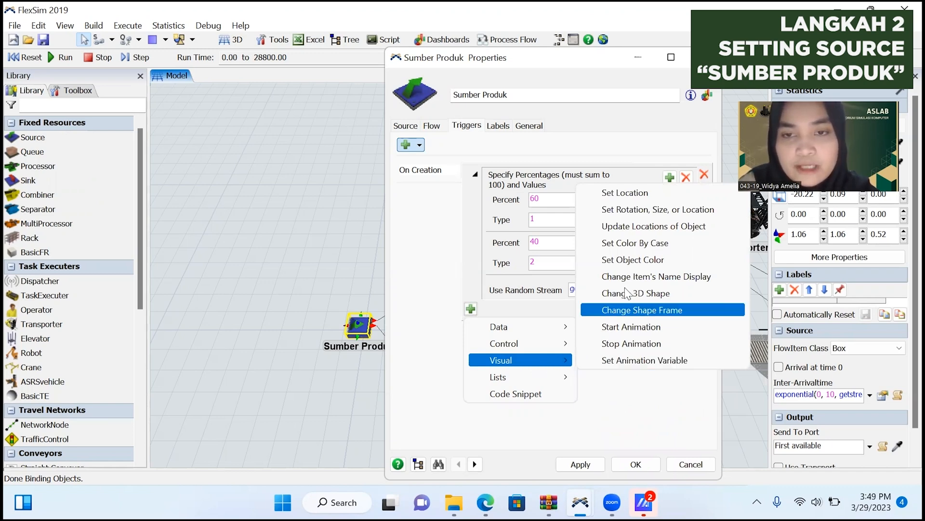
{"action": "left_click", "coordinate": [616, 244]}
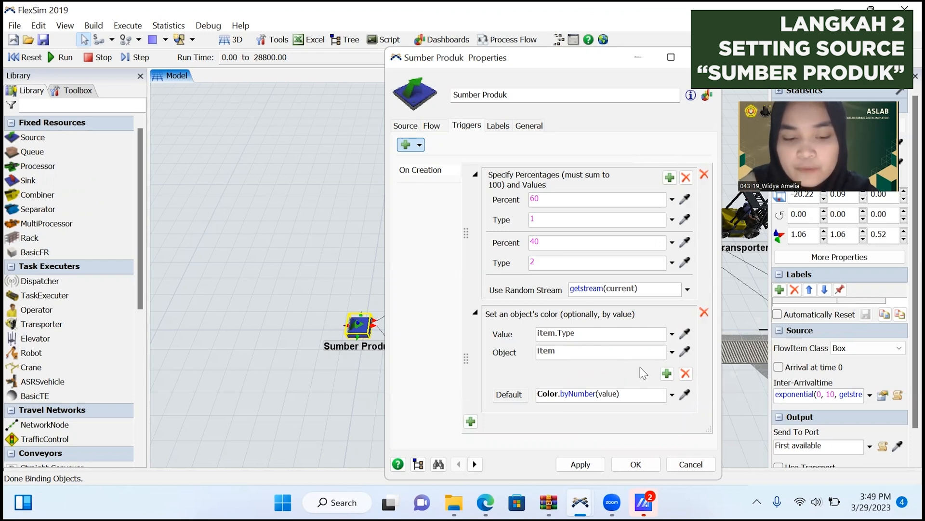
{"action": "left_click", "coordinate": [667, 373]}
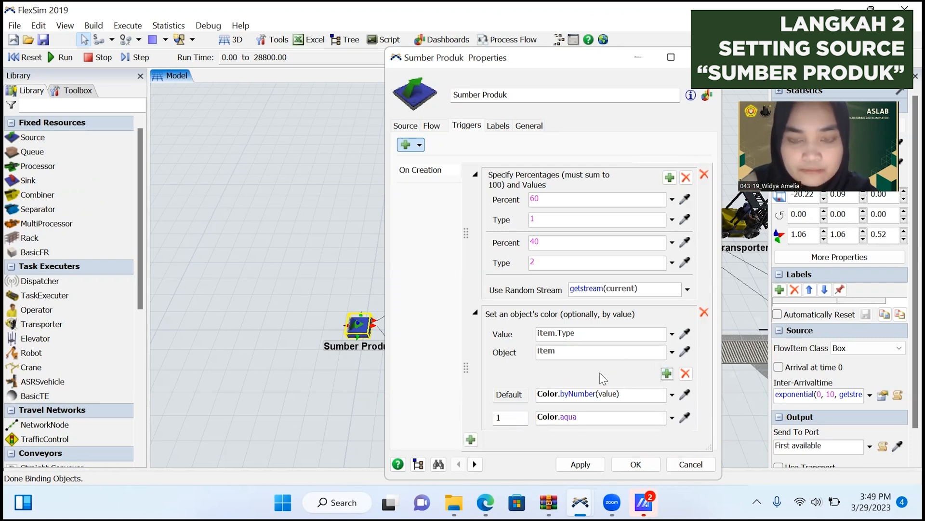
{"action": "left_click", "coordinate": [667, 373]}
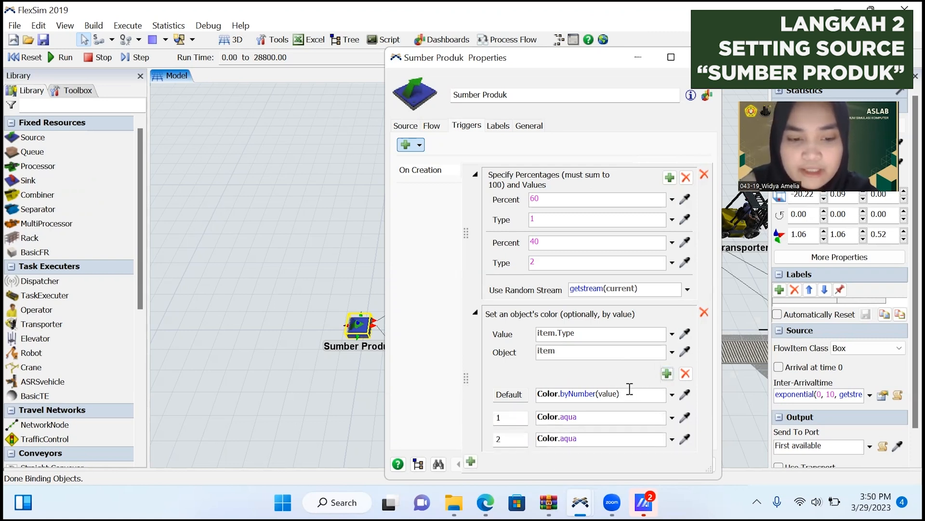
Set the item color to Color.pink for case 1 and Color.blue for case 2, and apply the trigger settings.
{"action": "left_click", "coordinate": [606, 417]}
{"action": "left_click", "coordinate": [672, 418]}
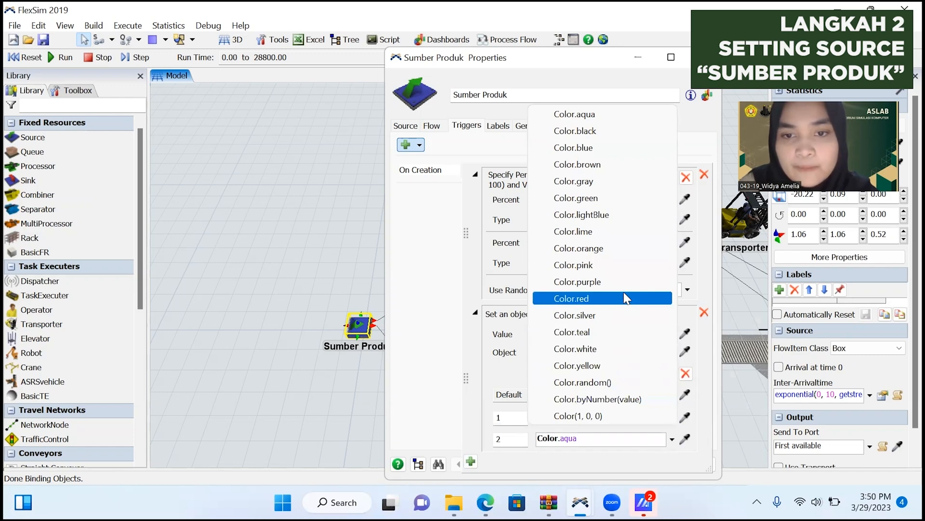
{"action": "left_click", "coordinate": [597, 265]}
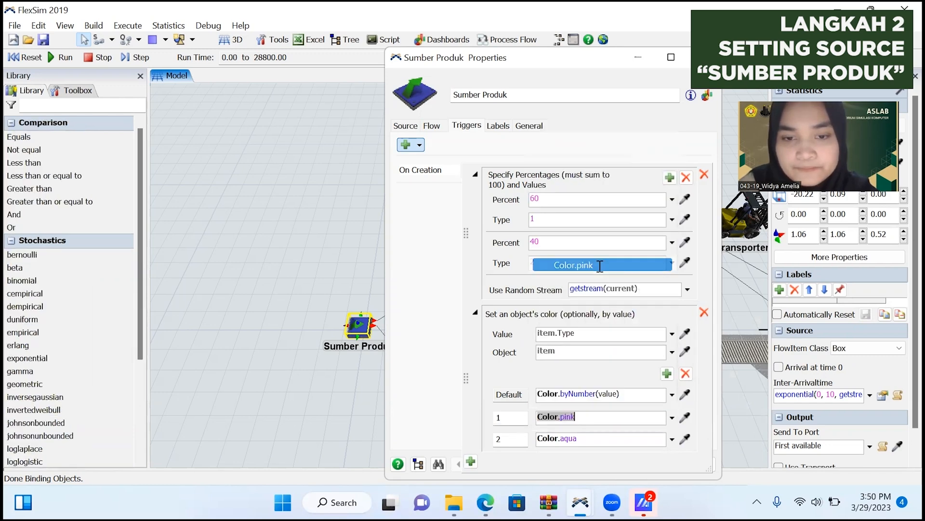
{"action": "left_click", "coordinate": [672, 439]}
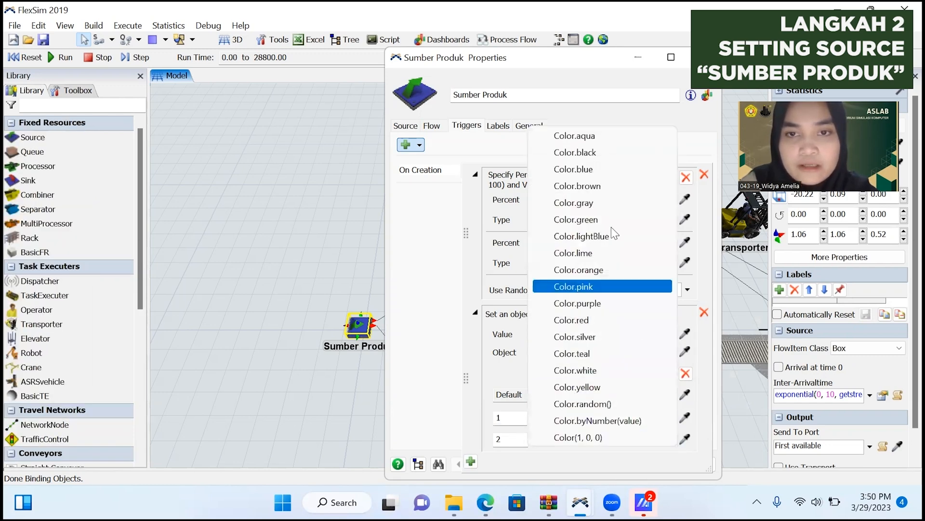
{"action": "left_click", "coordinate": [598, 170]}
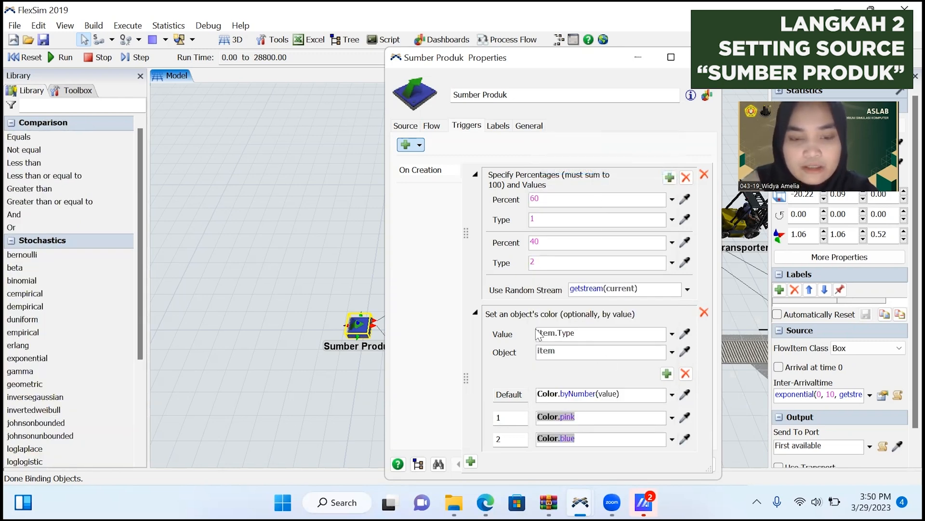
{"action": "left_click", "coordinate": [431, 325]}
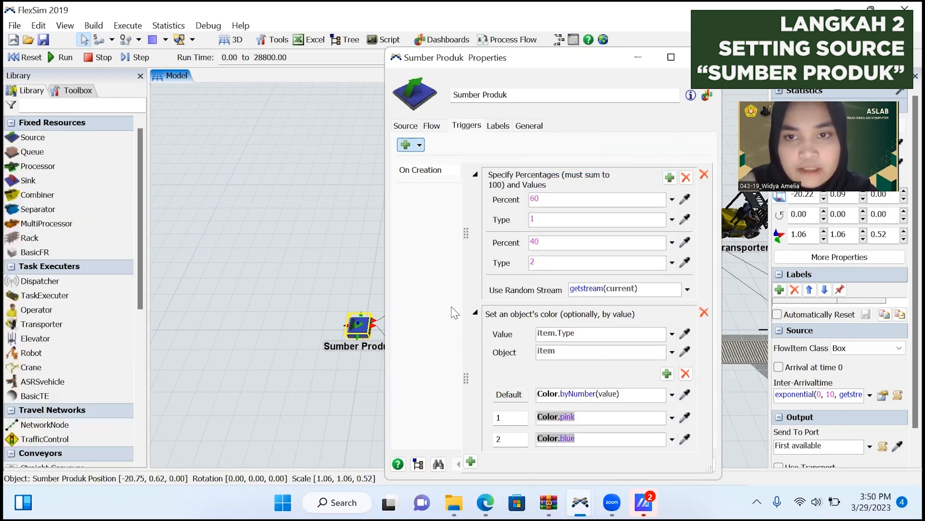
{"action": "left_click", "coordinate": [591, 464]}
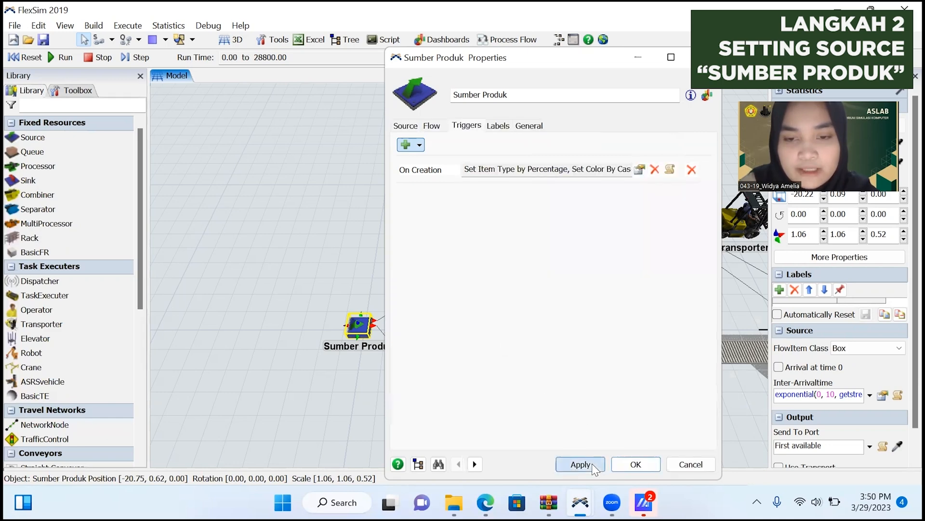
Set Sumber Produk's output to Port By Case on item.Type, sending case 1 to port 1 and case 2 to port 2.
{"action": "left_click", "coordinate": [432, 126]}
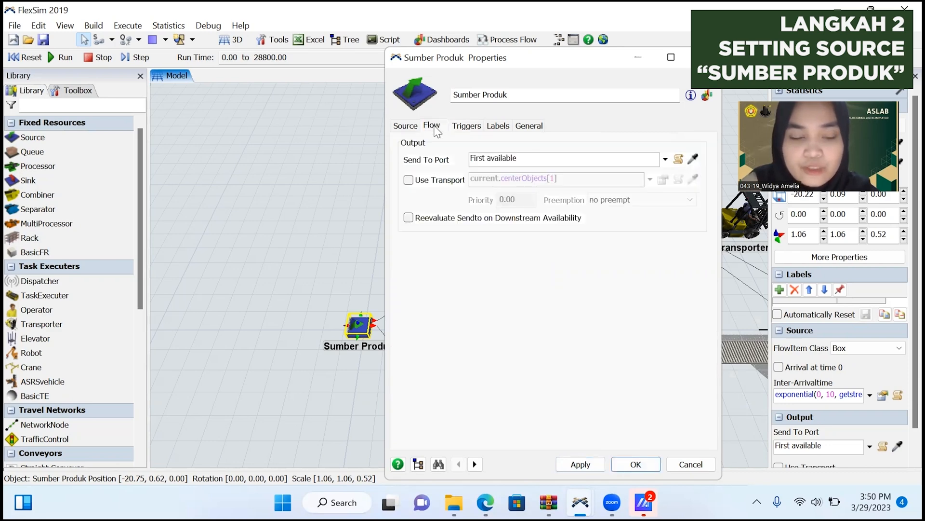
{"action": "left_click", "coordinate": [665, 159]}
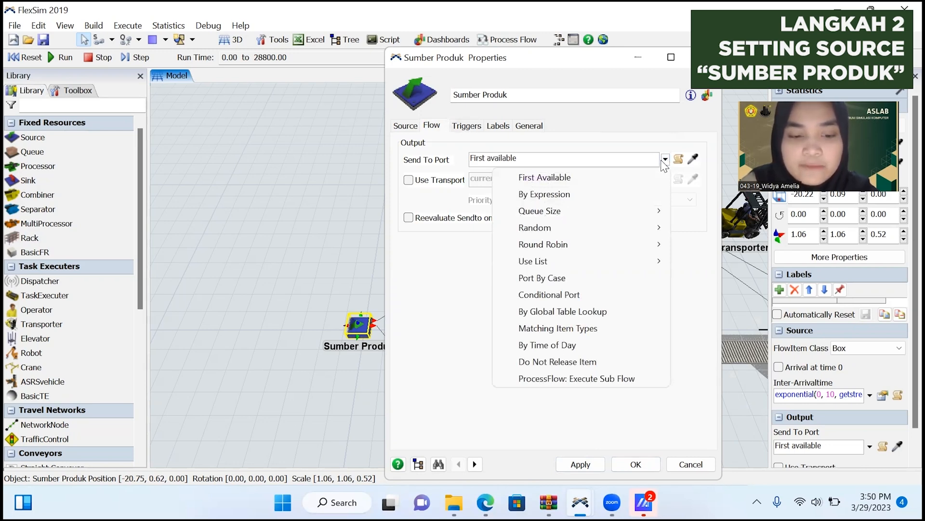
{"action": "left_click", "coordinate": [598, 280]}
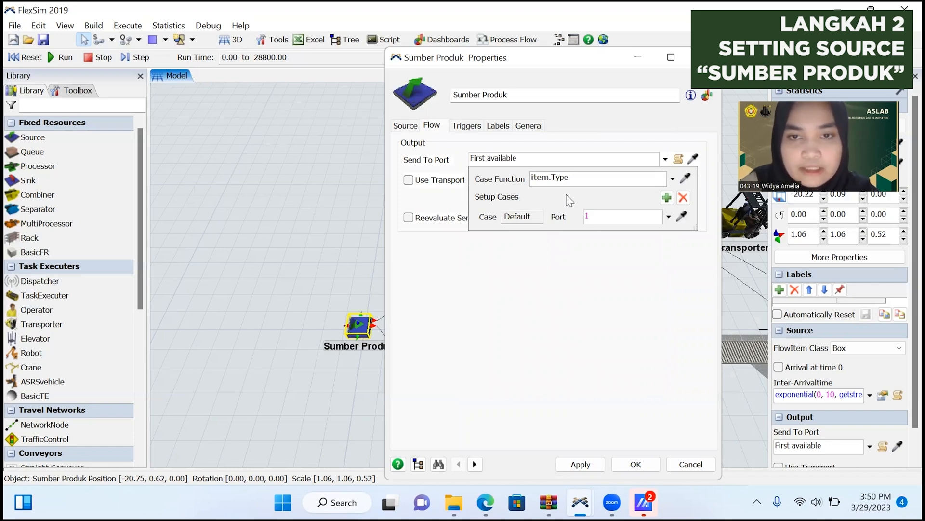
{"action": "left_click", "coordinate": [667, 197]}
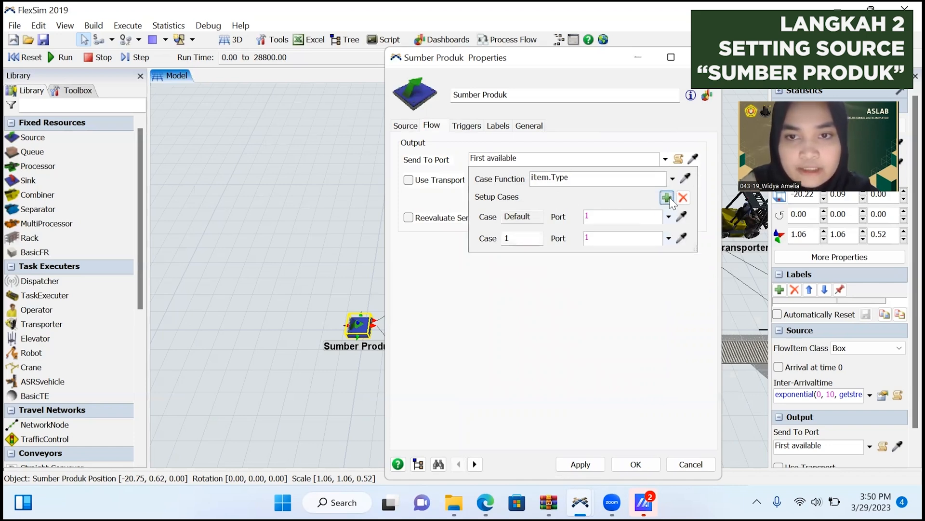
{"action": "left_click", "coordinate": [668, 197]}
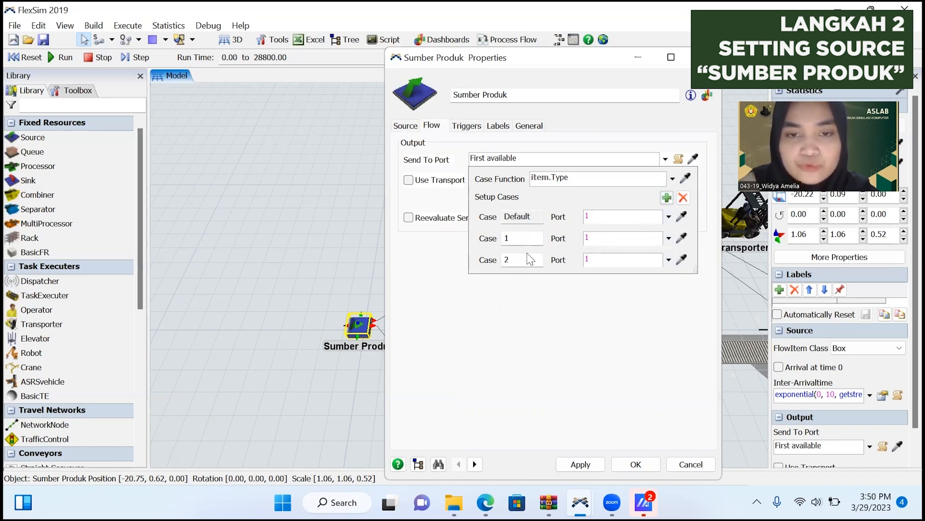
{"action": "left_click", "coordinate": [593, 259]}
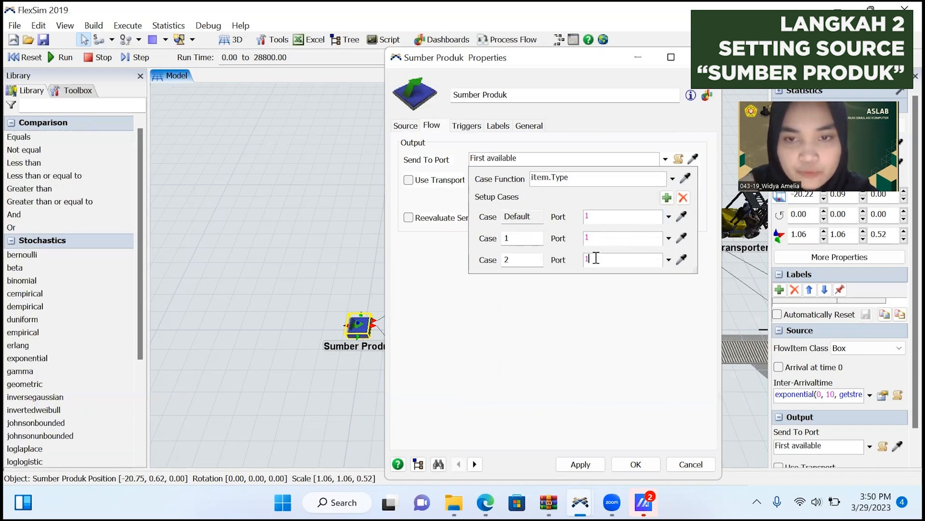
{"action": "key", "text": "BackSpace"}
{"action": "type", "text": "2"}
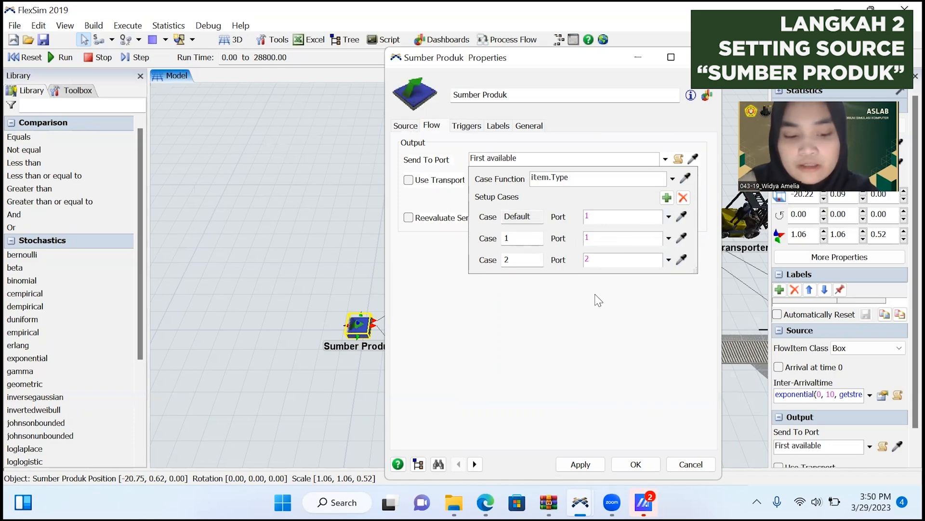
{"action": "left_click", "coordinate": [581, 464]}
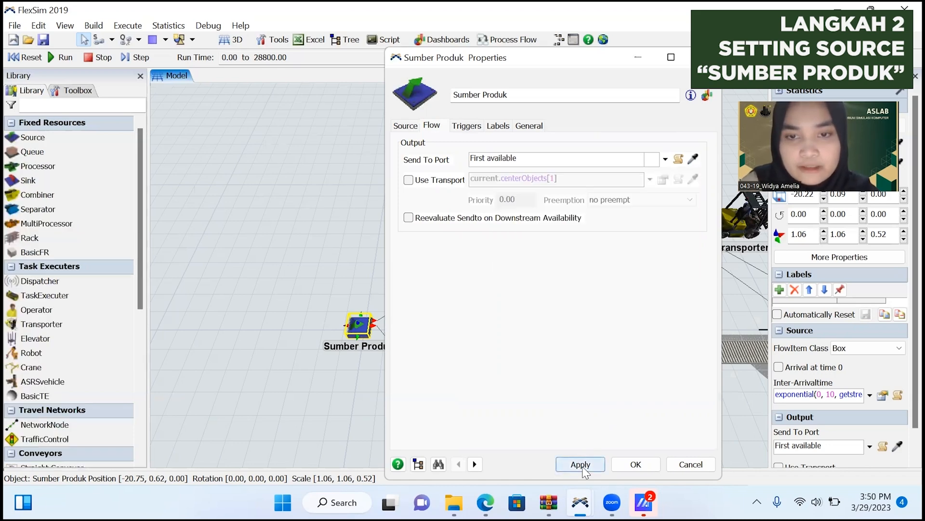
{"action": "left_click", "coordinate": [636, 465]}
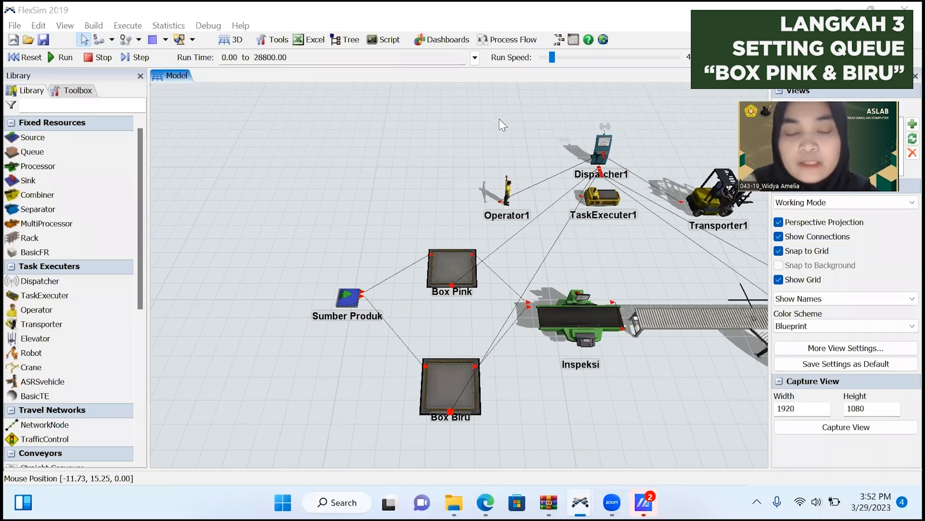
Set the Box Pink queue's maximum content to 600.
{"action": "double_click", "coordinate": [441, 253]}
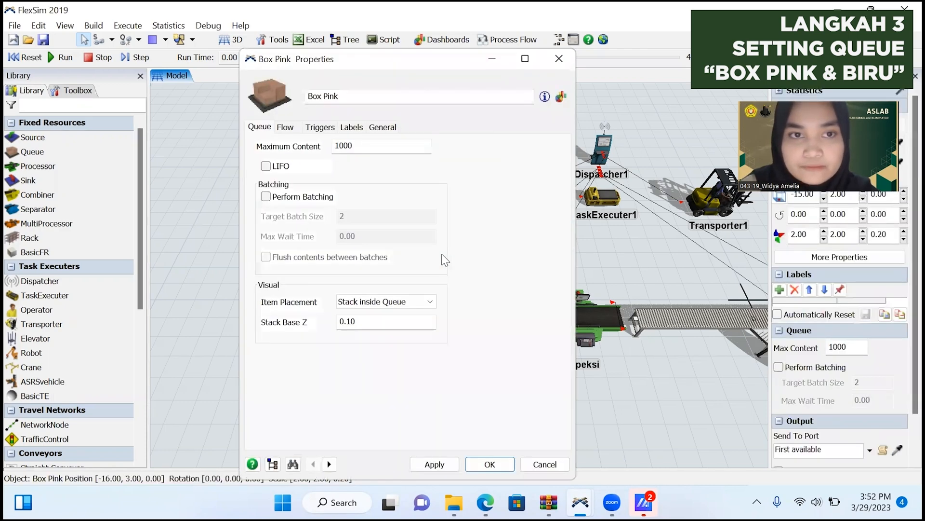
{"action": "double_click", "coordinate": [359, 144]}
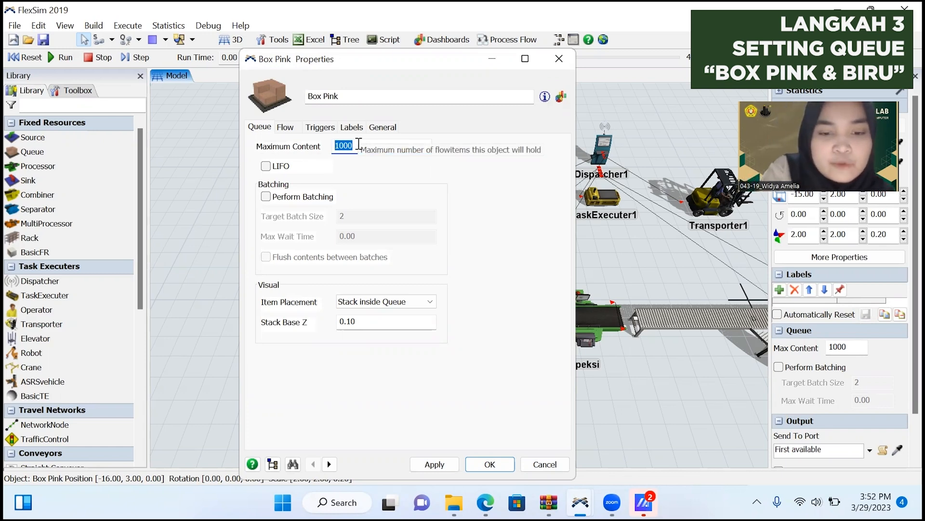
{"action": "type", "text": "600"}
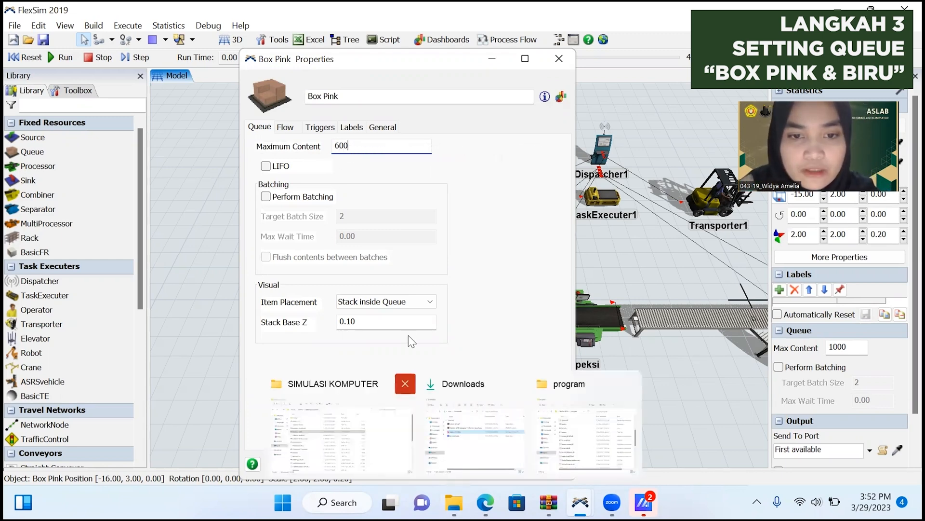
{"action": "left_click", "coordinate": [440, 464]}
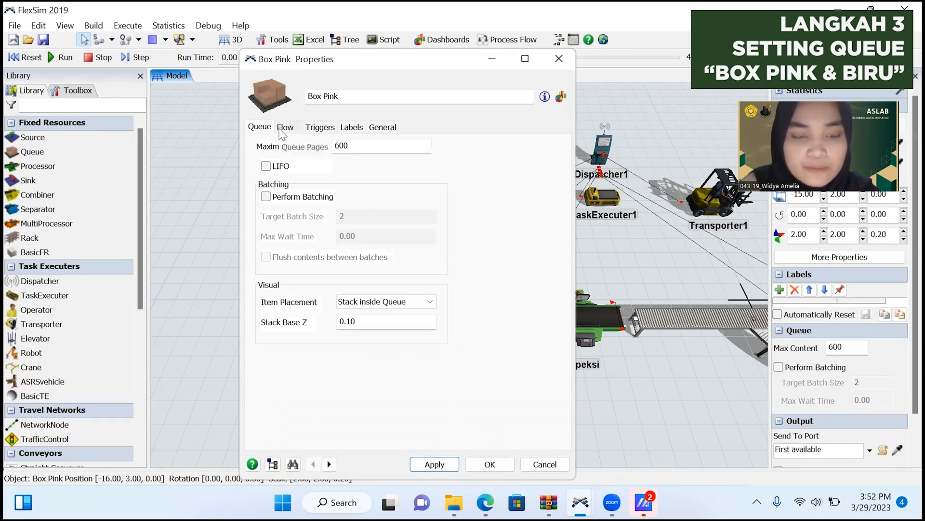
Enable Use Transport for Box Pink's output with current.centerObjects[1], and accept the queue's properties.
{"action": "left_click", "coordinate": [284, 128]}
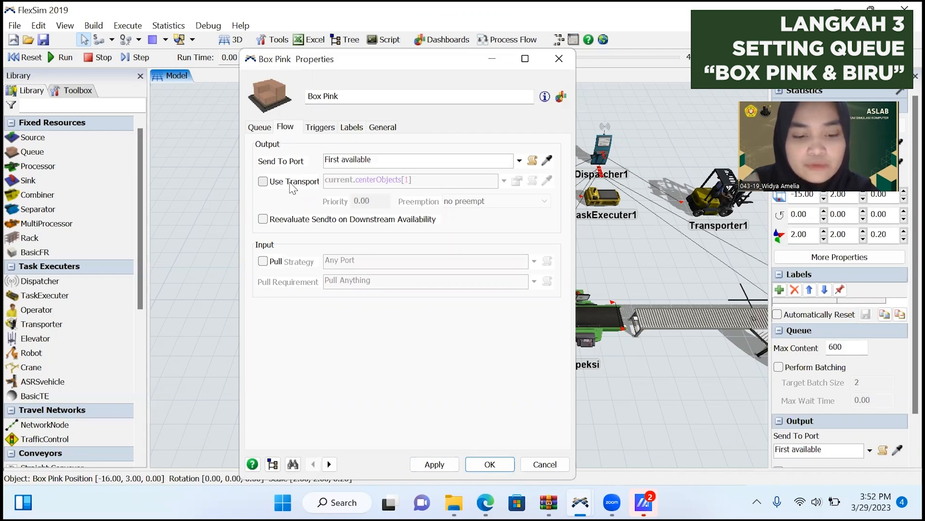
{"action": "left_click", "coordinate": [293, 186]}
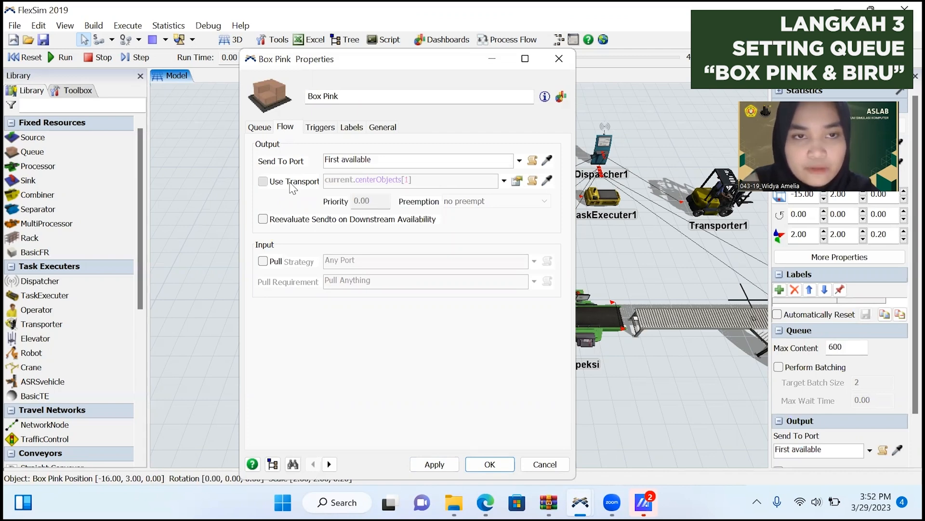
{"action": "left_click", "coordinate": [431, 463]}
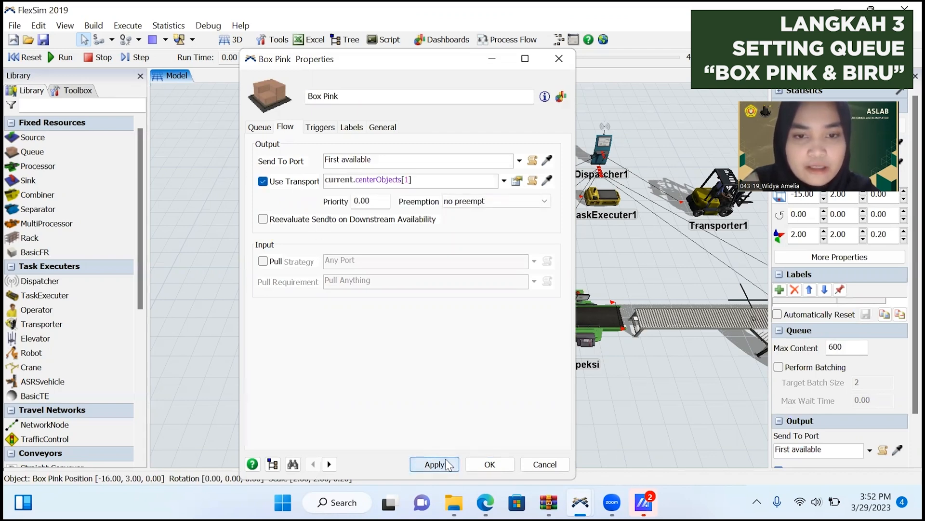
{"action": "left_click", "coordinate": [471, 459]}
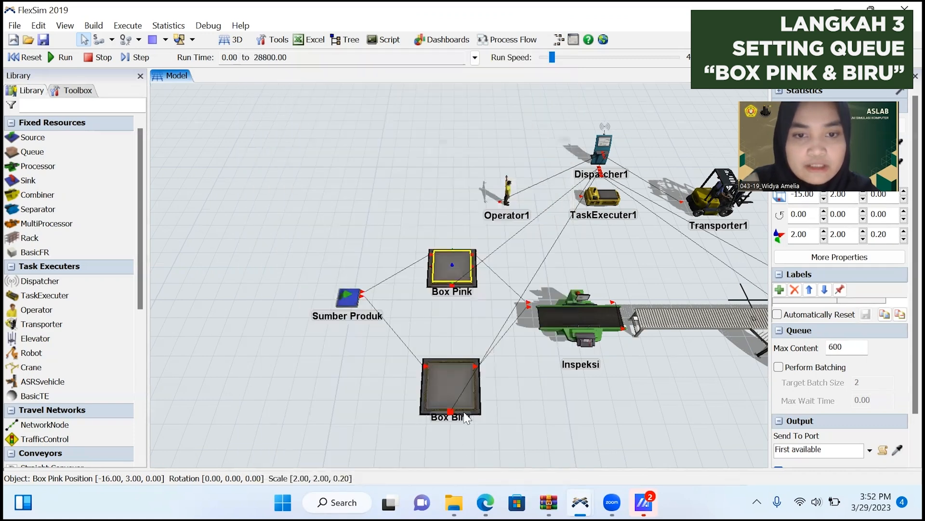
Set the Box Biru queue's maximum content to 400 and enable Use Transport with current.centerObjects[1] for its output.
{"action": "double_click", "coordinate": [455, 380]}
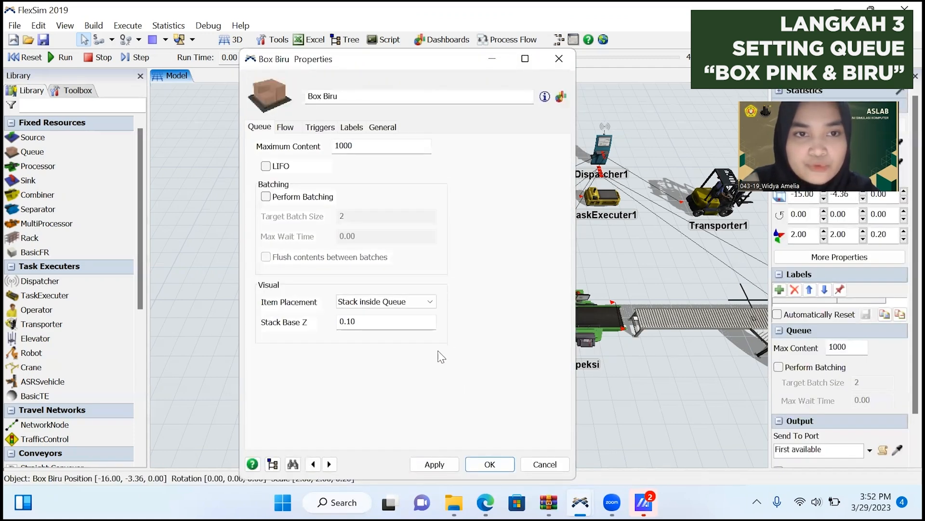
{"action": "left_click_drag", "start_coordinate": [355, 145], "coordinate": [325, 144]}
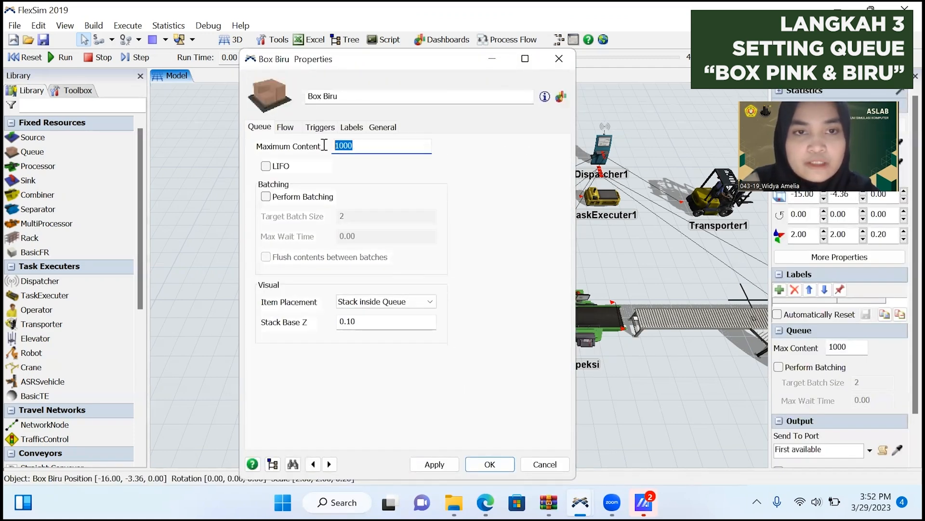
{"action": "type", "text": "400"}
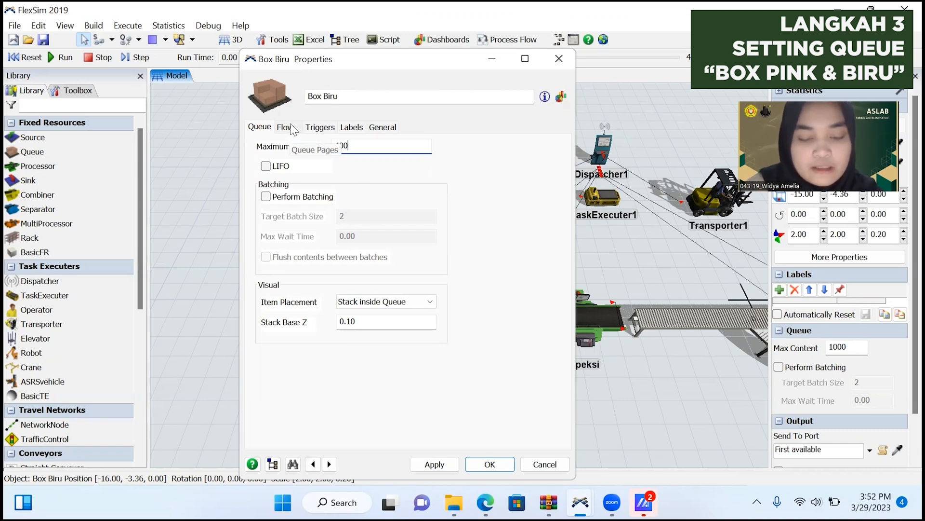
{"action": "left_click", "coordinate": [285, 127]}
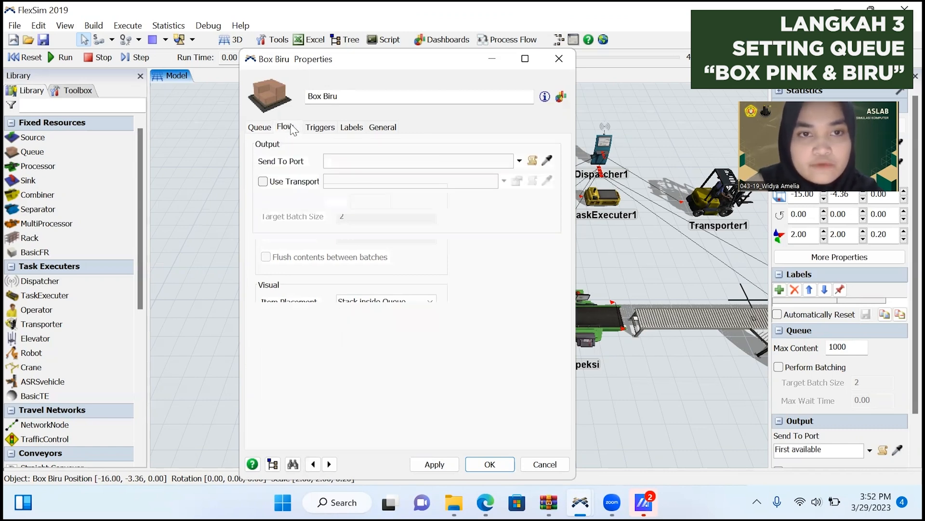
{"action": "left_click", "coordinate": [300, 183]}
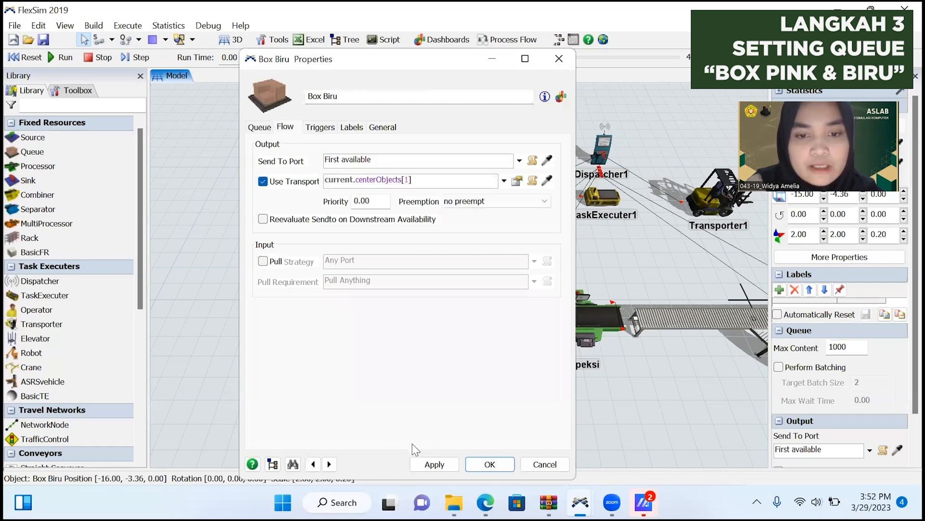
{"action": "left_click", "coordinate": [489, 464]}
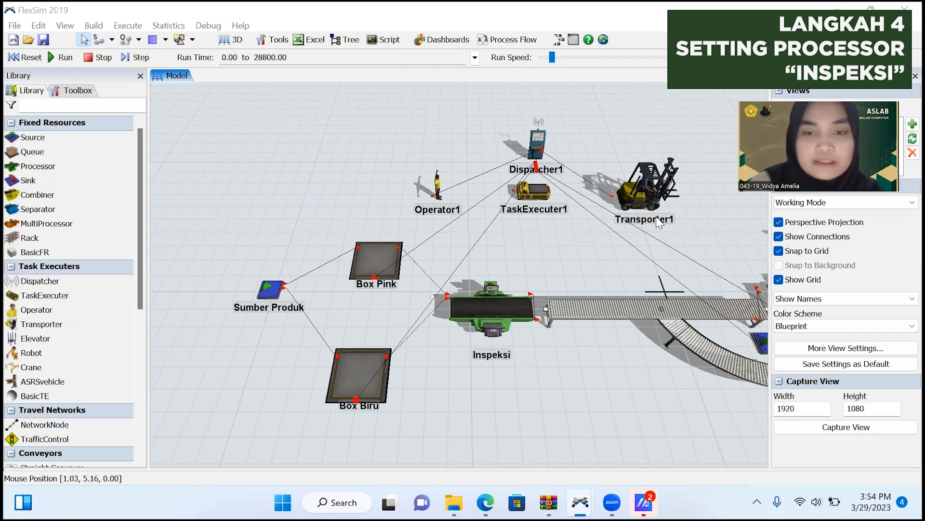
Set the Inspeksi processor's process time to beta(20.390158, 25.975522, 1.960927, 2.347631, getstream(current)) and accept its properties.
{"action": "left_click", "coordinate": [522, 322]}
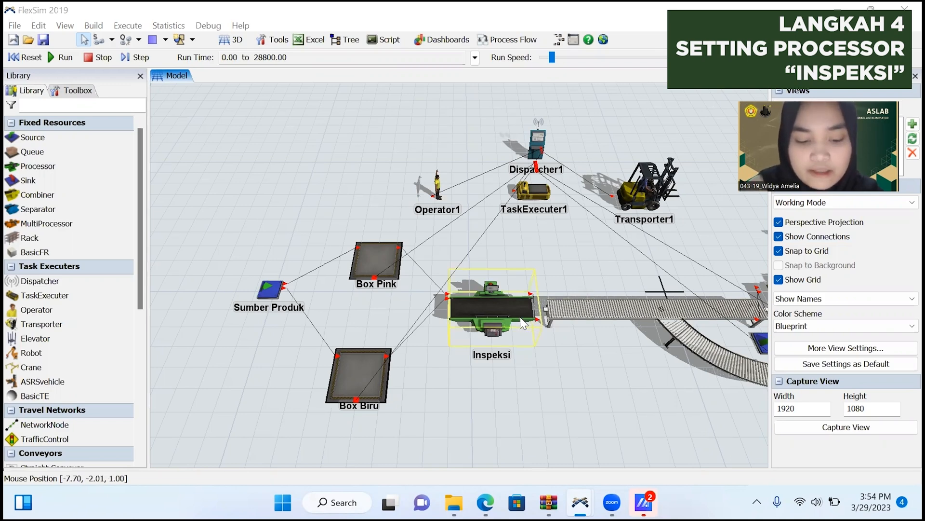
{"action": "left_click", "coordinate": [512, 311]}
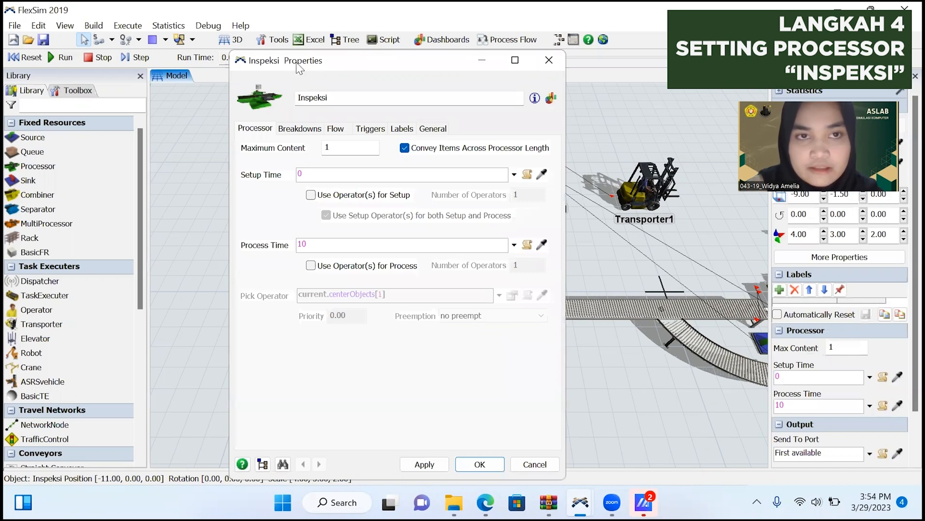
{"action": "left_click_drag", "start_coordinate": [299, 72], "coordinate": [435, 106]}
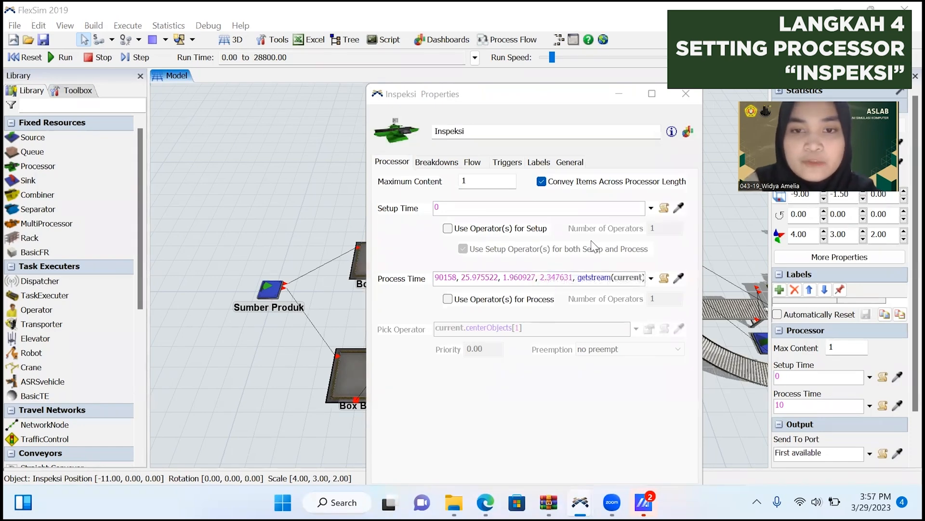
{"action": "left_click", "coordinate": [546, 280]}
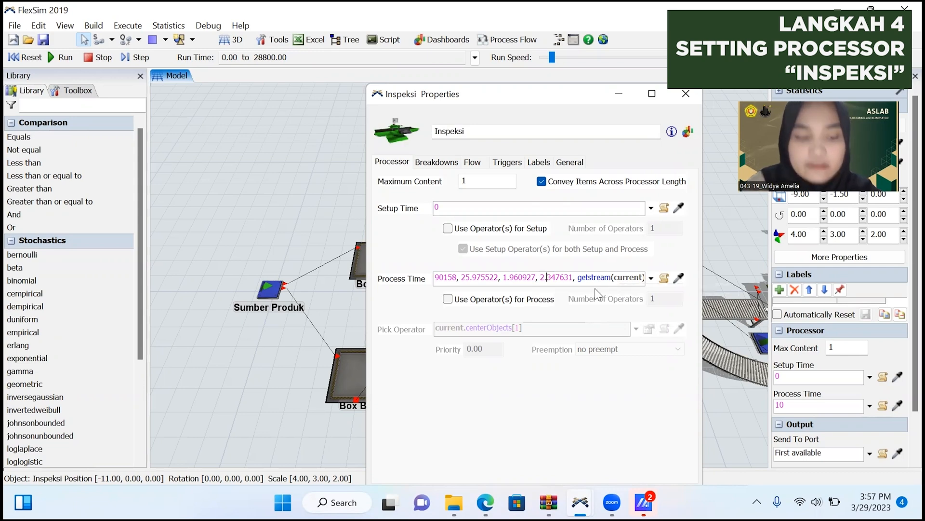
{"action": "left_click_drag", "start_coordinate": [585, 94], "coordinate": [579, 48]}
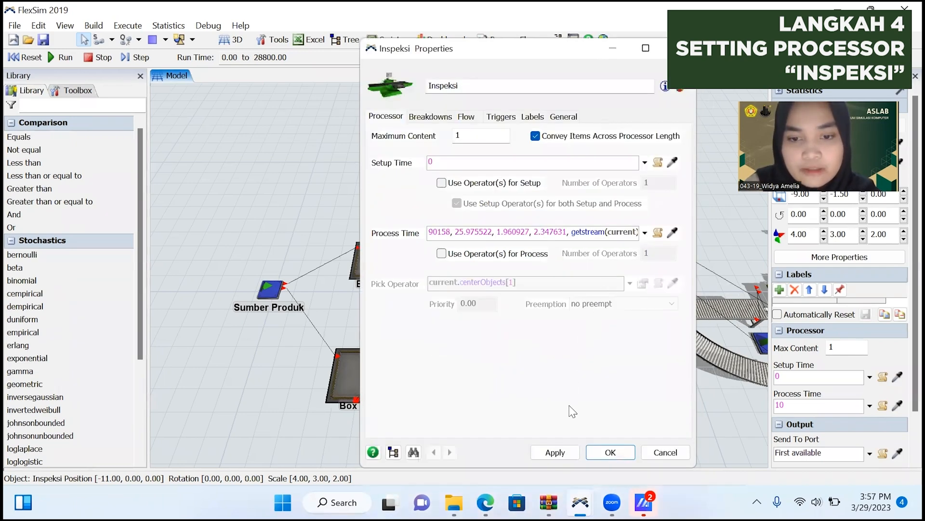
{"action": "left_click", "coordinate": [555, 452]}
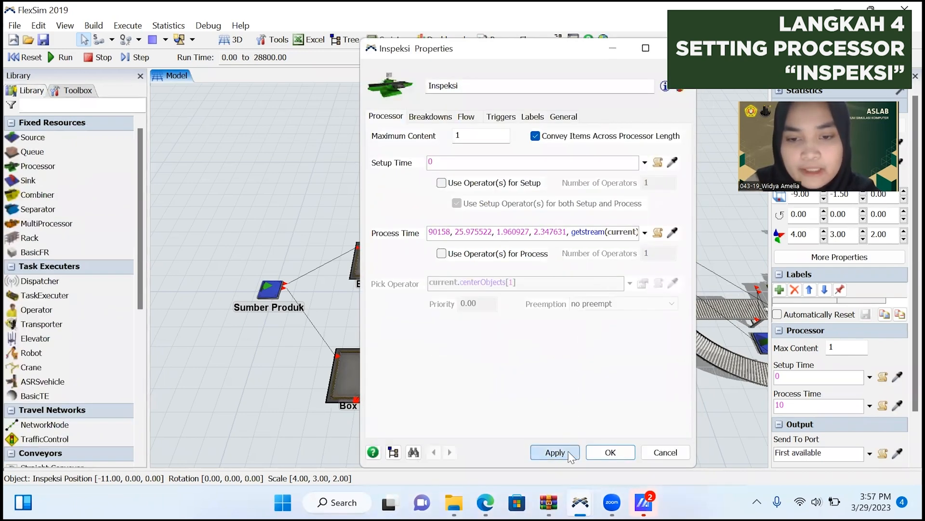
{"action": "left_click", "coordinate": [603, 452]}
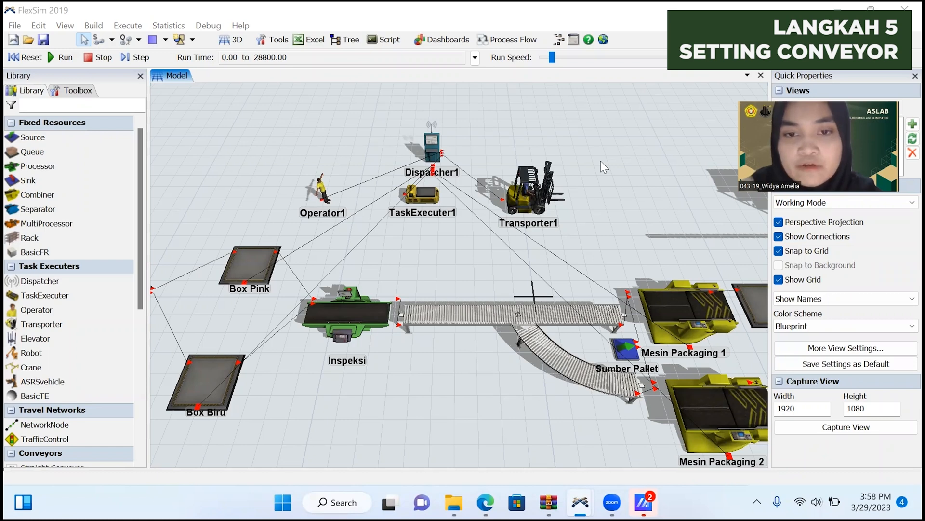
Reverse the curved conveyor's direction so that items flow from the straight conveyor towards Mesin Packaging 2.
{"action": "left_click", "coordinate": [483, 322]}
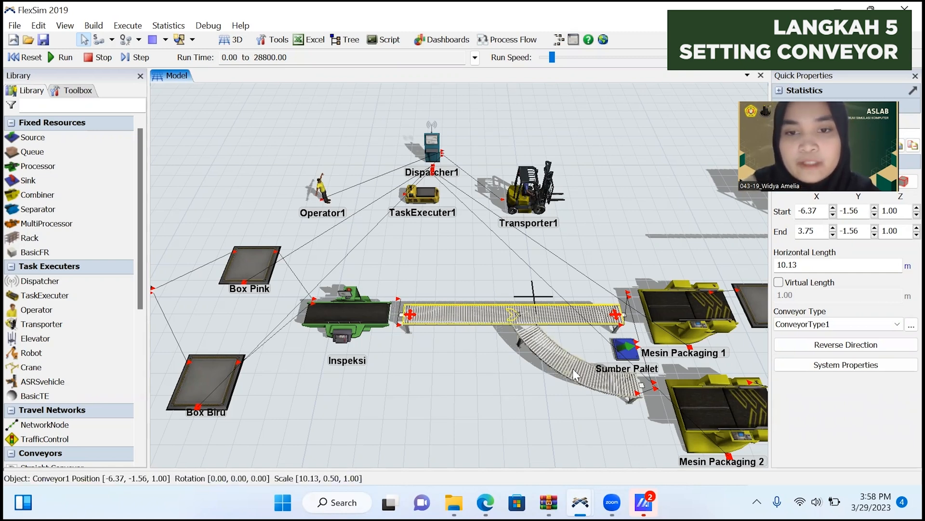
{"action": "left_click", "coordinate": [601, 378]}
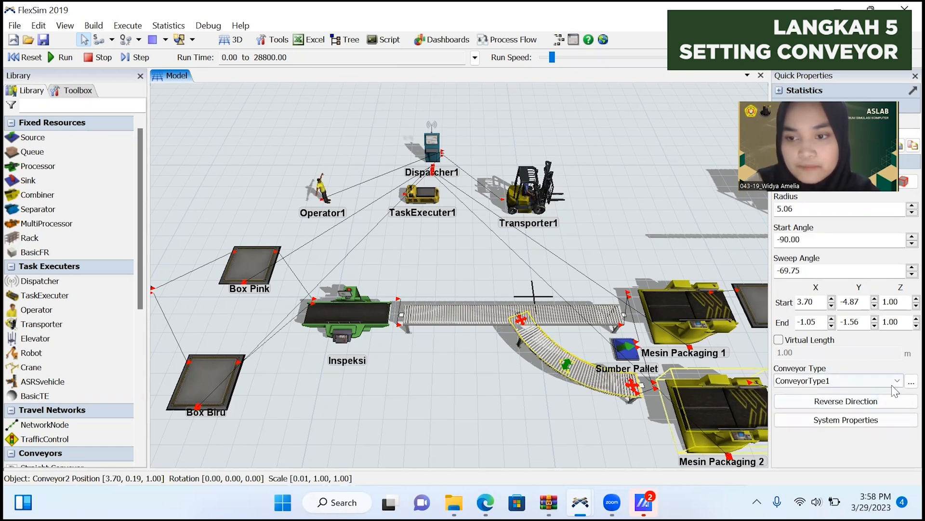
{"action": "left_click", "coordinate": [843, 404]}
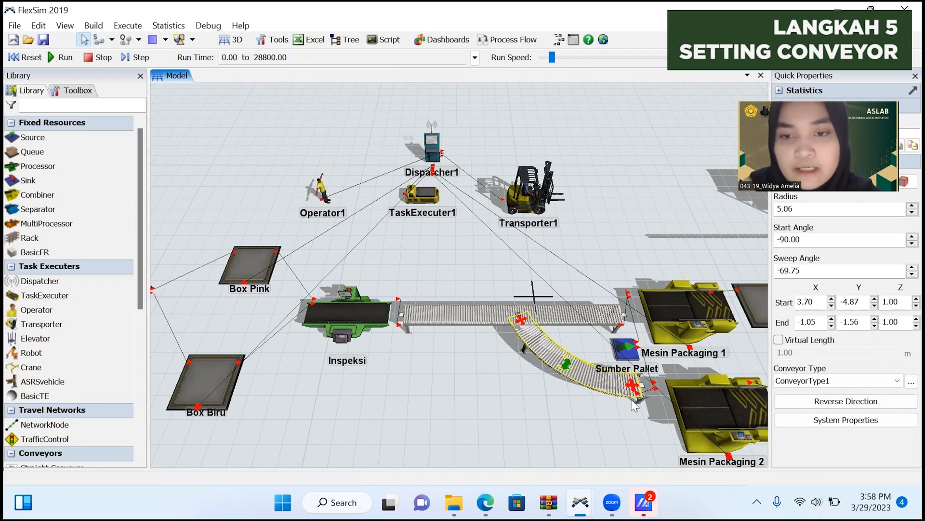
{"action": "left_click", "coordinate": [615, 411]}
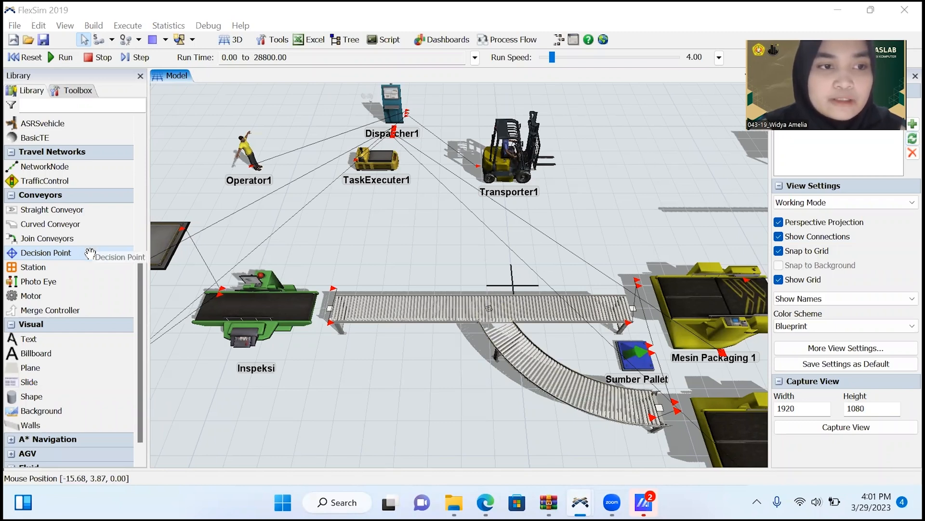
Place three decision points: one before and one after the branch on the straight conveyor, and one on the curved conveyor.
{"action": "left_click_drag", "start_coordinate": [151, 255], "coordinate": [420, 308]}
{"action": "left_click", "coordinate": [487, 308]}
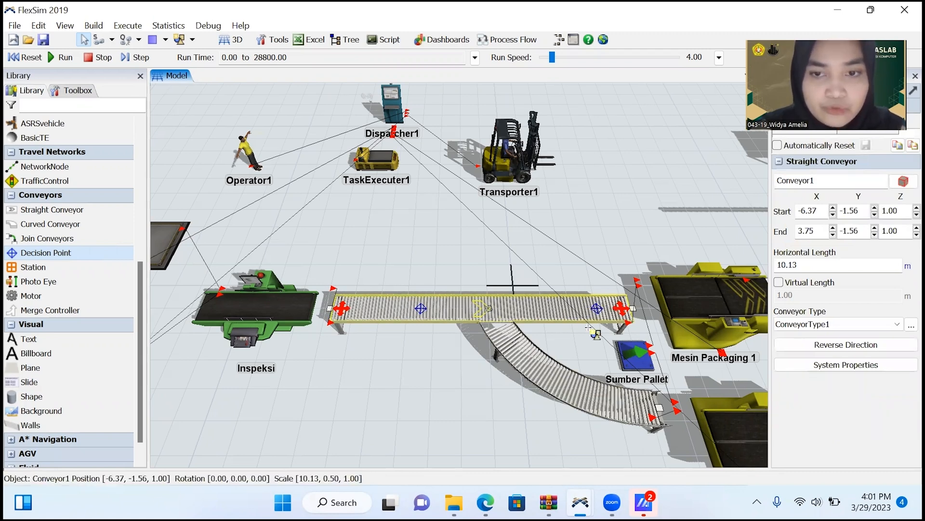
{"action": "left_click", "coordinate": [597, 308]}
{"action": "left_click", "coordinate": [603, 399]}
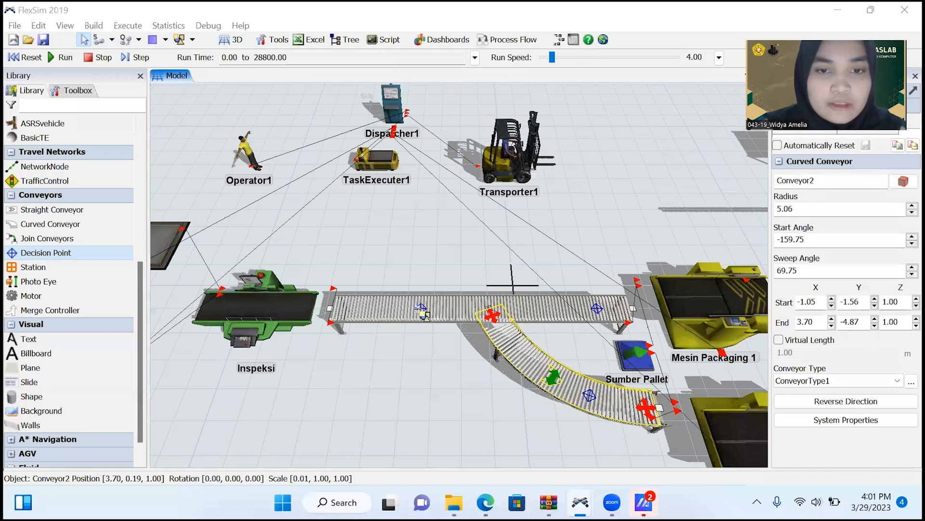
Add an On Continue trigger with Send Item By Case to decision point DP1 on the straight conveyor.
{"action": "double_click", "coordinate": [421, 309]}
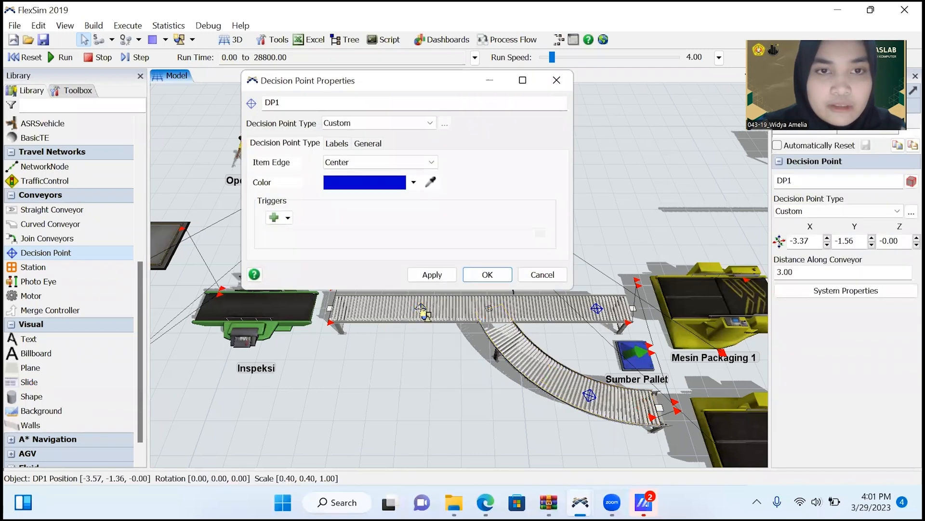
{"action": "left_click", "coordinate": [286, 220]}
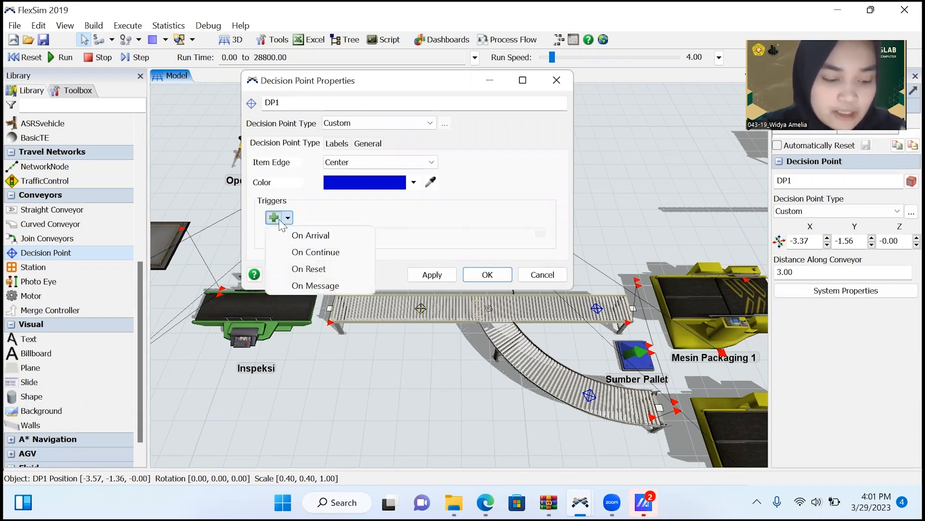
{"action": "left_click", "coordinate": [300, 251]}
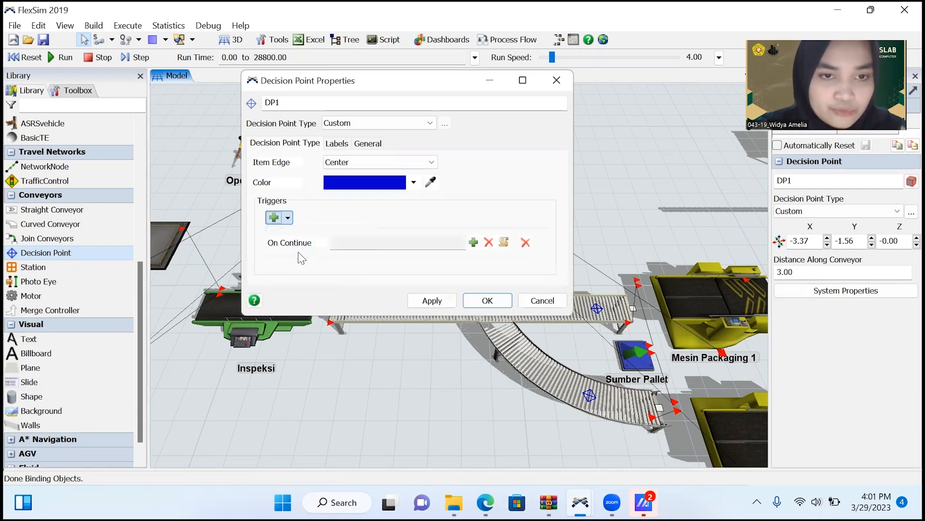
{"action": "left_click", "coordinate": [473, 242]}
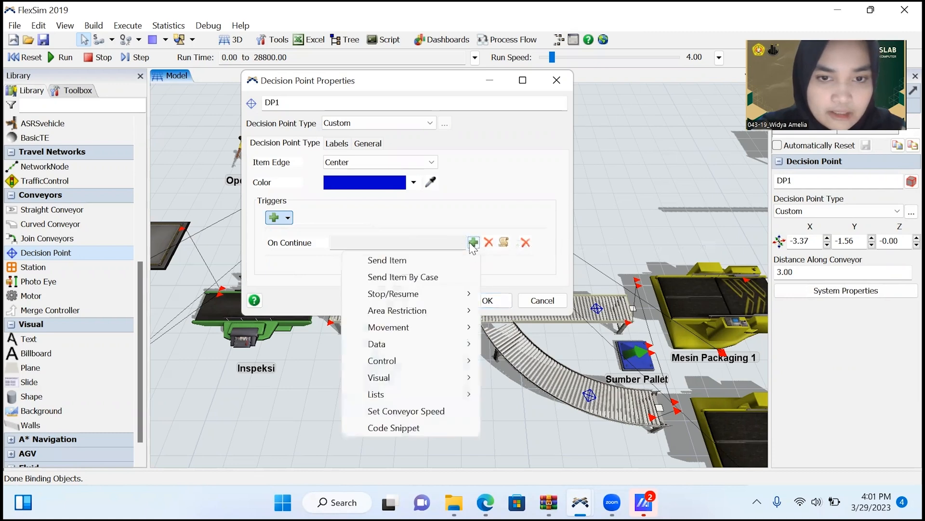
{"action": "left_click", "coordinate": [457, 282]}
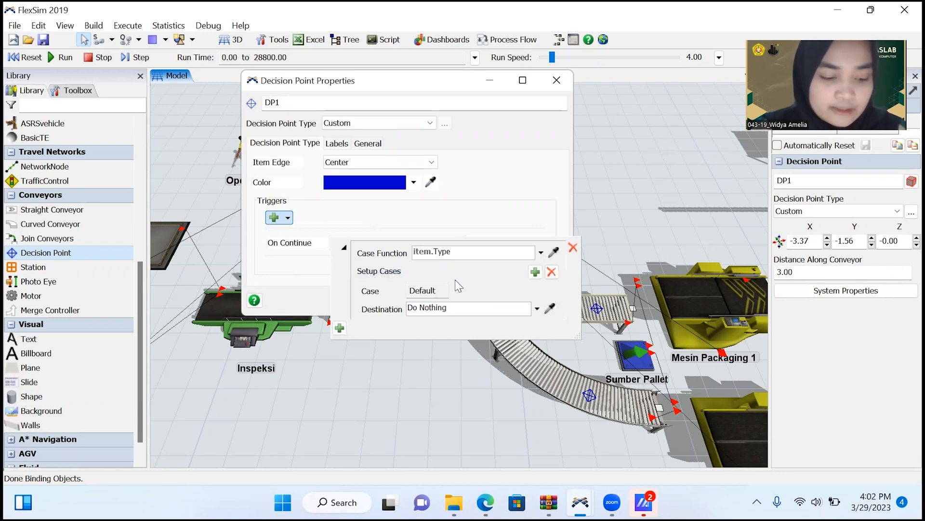
Add cases 1 and 2 to DP1's Send Item By Case logic, keeping item.Type as the case function.
{"action": "left_click", "coordinate": [535, 272]}
{"action": "left_click", "coordinate": [536, 272]}
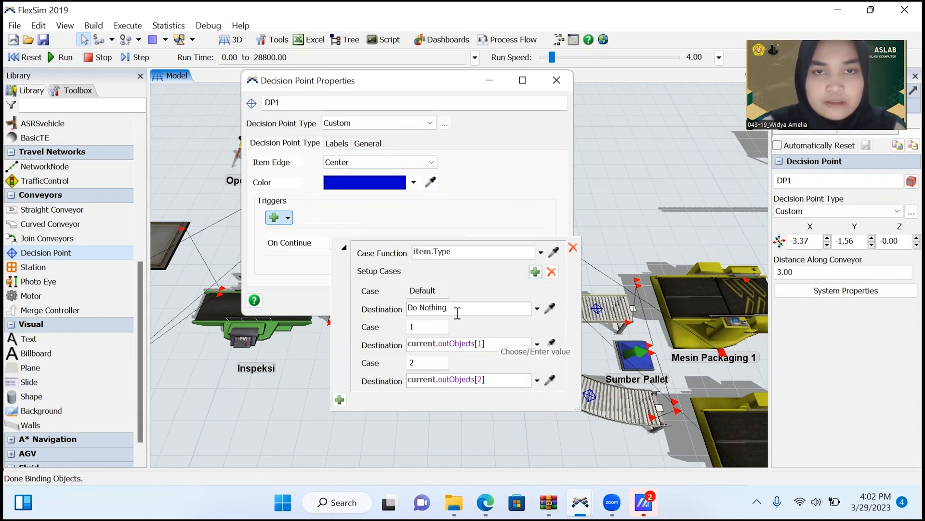
{"action": "left_click_drag", "start_coordinate": [308, 90], "coordinate": [263, 100]}
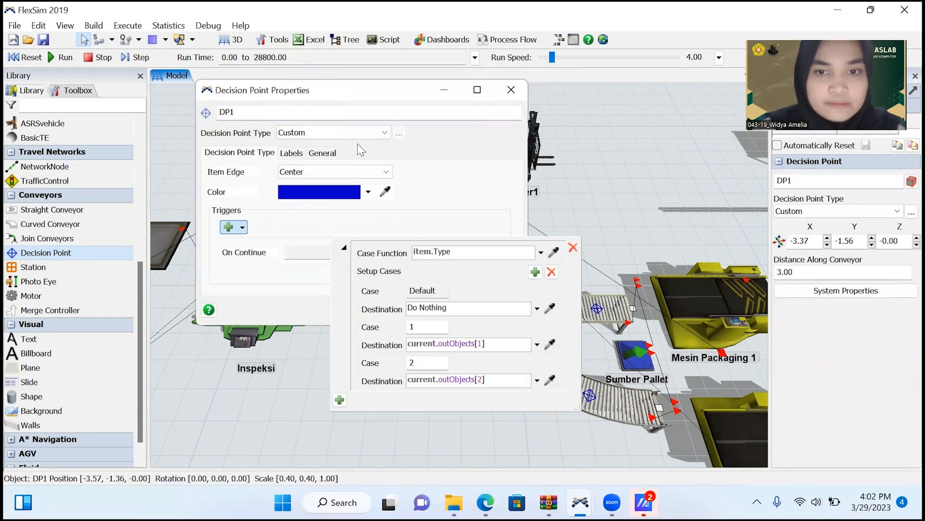
{"action": "left_click", "coordinate": [427, 252]}
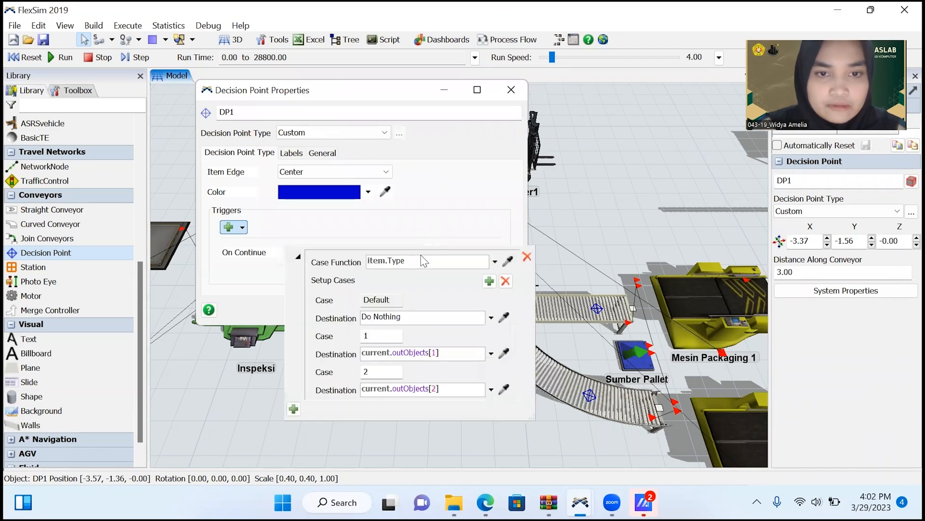
Set the destinations of the default case and case 1 to Model.find("DP2") by sampling the straight conveyor's second decision point.
{"action": "left_click", "coordinate": [504, 318]}
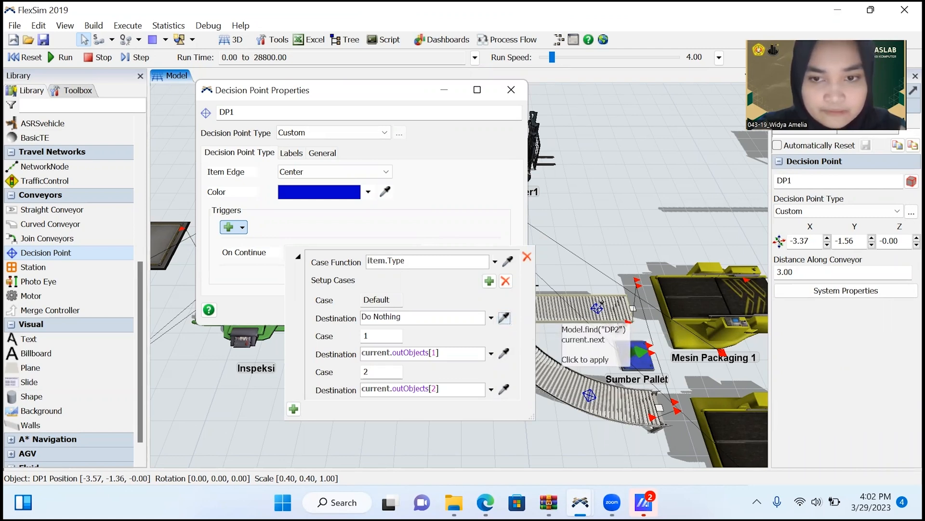
{"action": "left_click", "coordinate": [595, 308]}
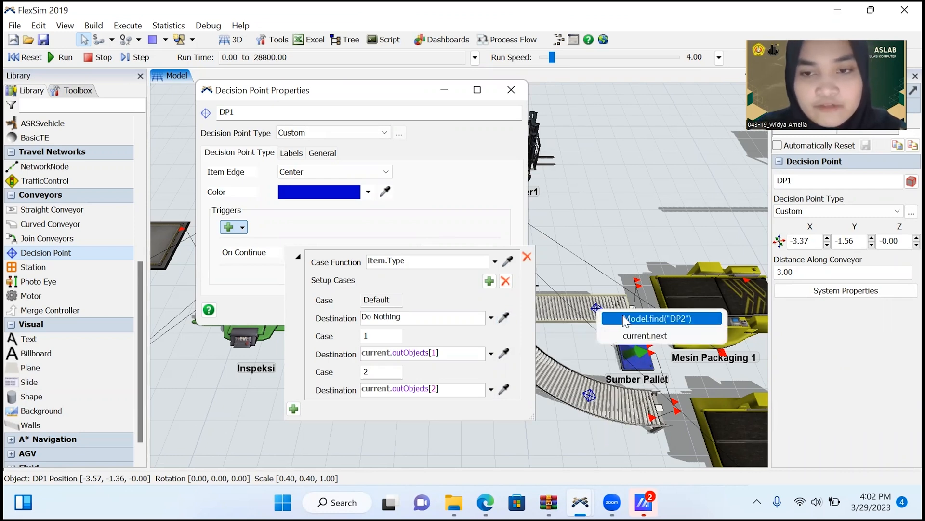
{"action": "left_click", "coordinate": [624, 319]}
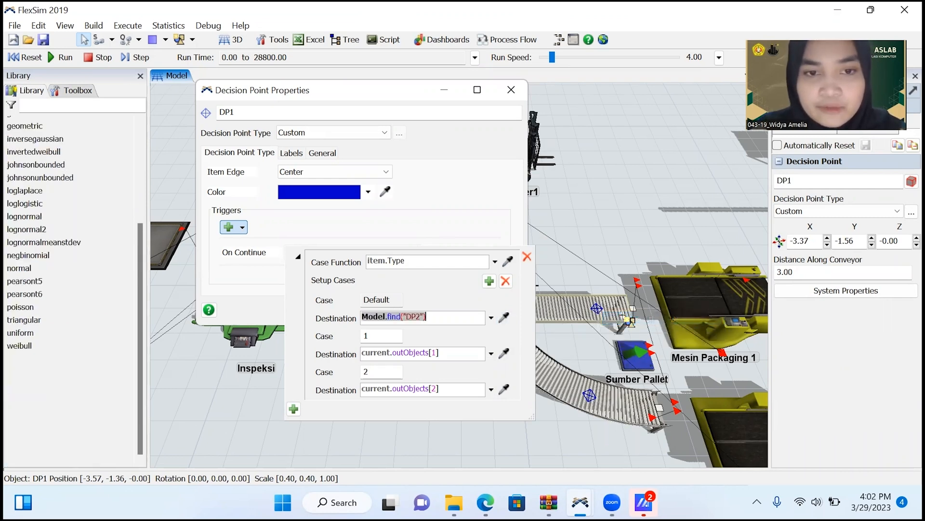
{"action": "left_click", "coordinate": [505, 355]}
{"action": "left_click", "coordinate": [597, 308]}
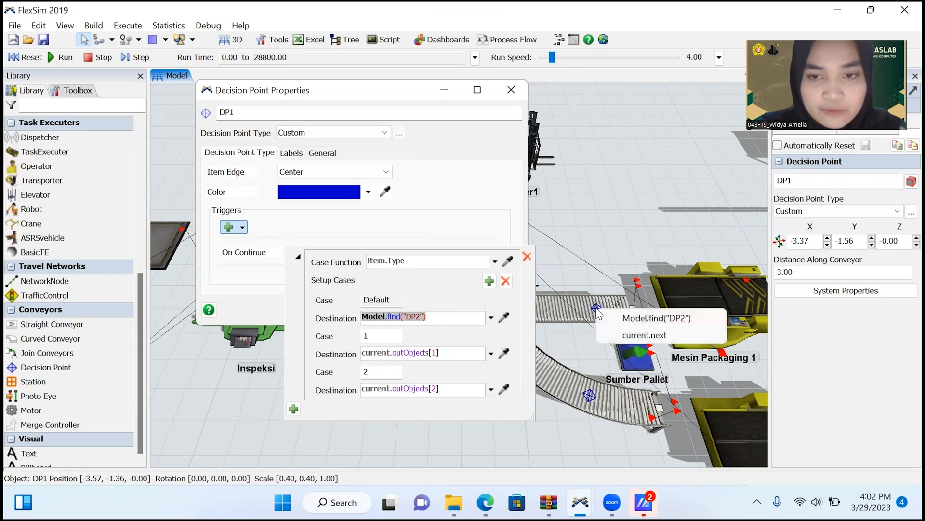
{"action": "left_click", "coordinate": [622, 316]}
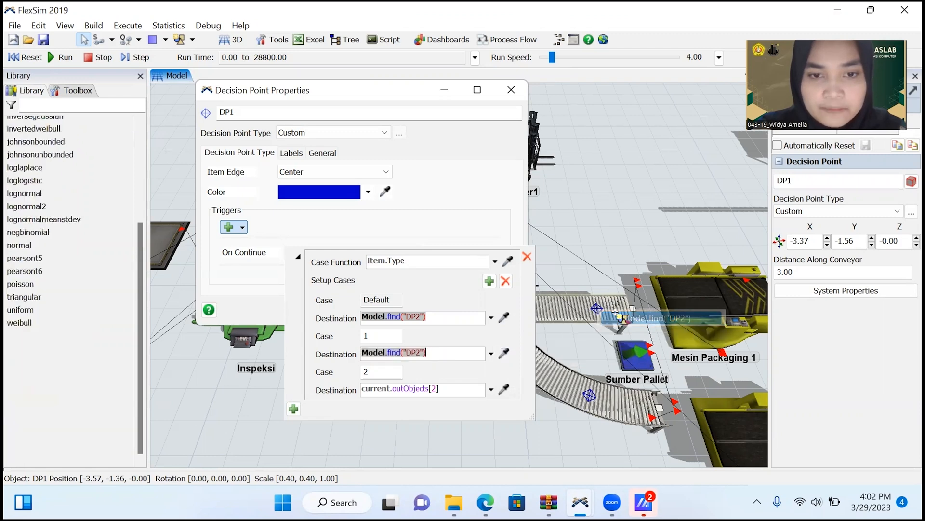
Set case 2's destination to Model.find("DP3") by sampling the curved conveyor's decision point, and apply DP1's settings.
{"action": "left_click", "coordinate": [504, 389]}
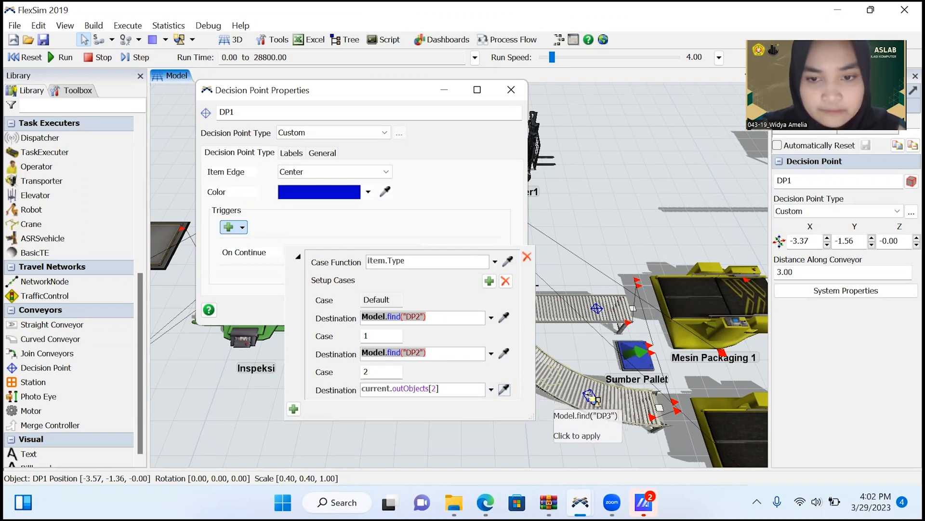
{"action": "left_click", "coordinate": [591, 396]}
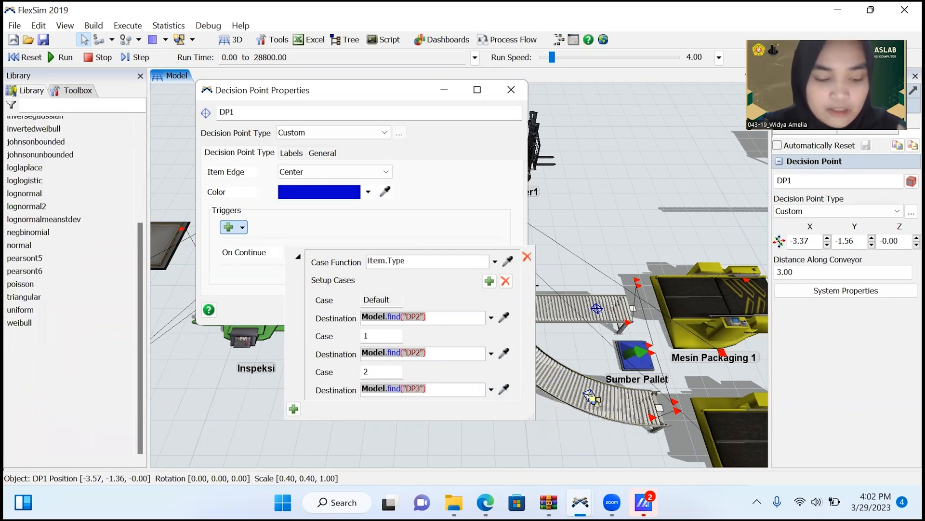
{"action": "left_click", "coordinate": [414, 233]}
{"action": "left_click", "coordinate": [389, 312]}
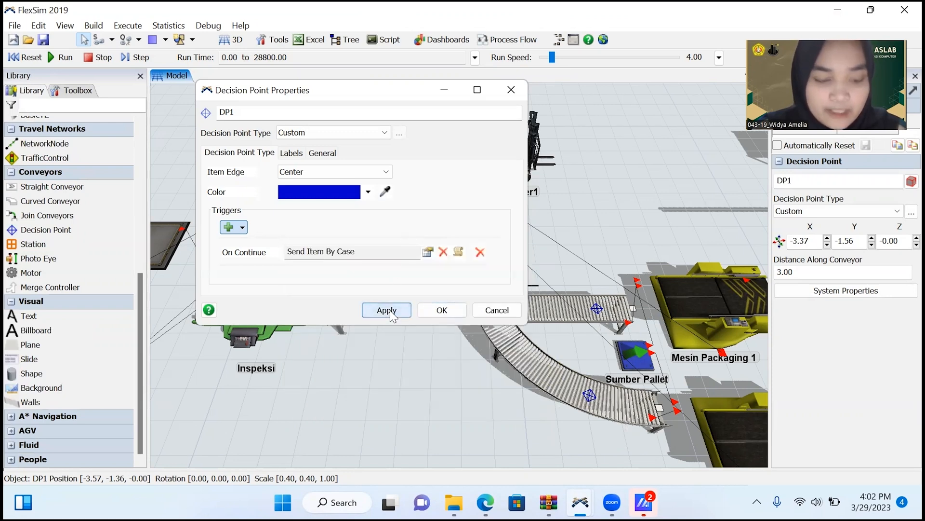
Close DP1's properties and set the Sumber Pallet source's FlowItem Class to Pallet.
{"action": "left_click", "coordinate": [436, 310]}
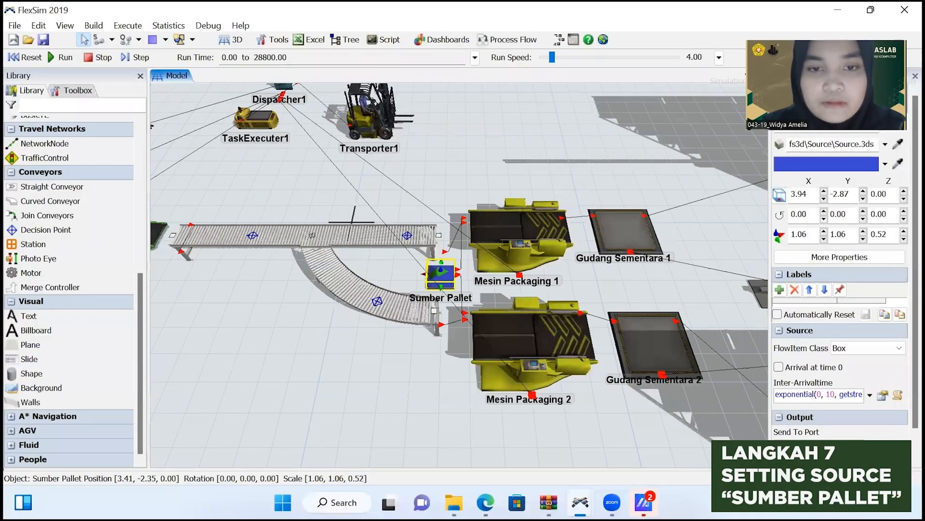
{"action": "double_click", "coordinate": [445, 275]}
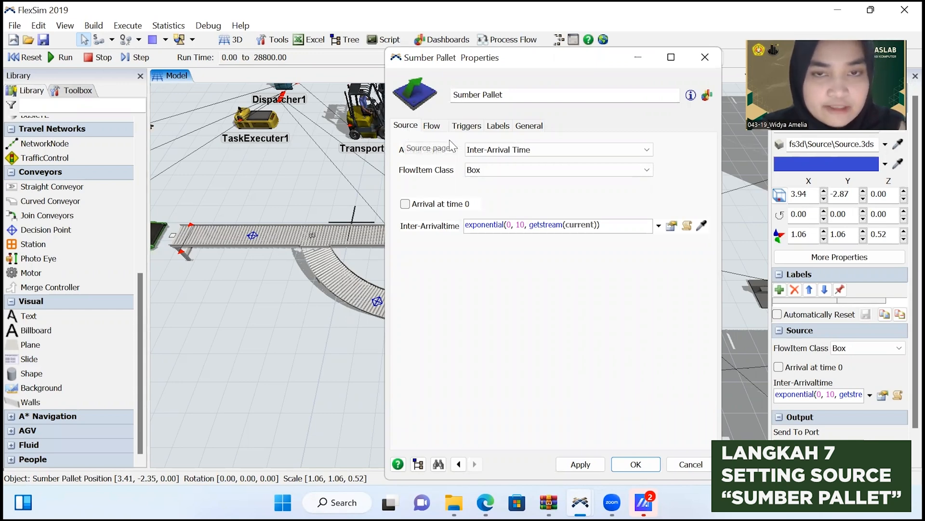
{"action": "left_click", "coordinate": [530, 170]}
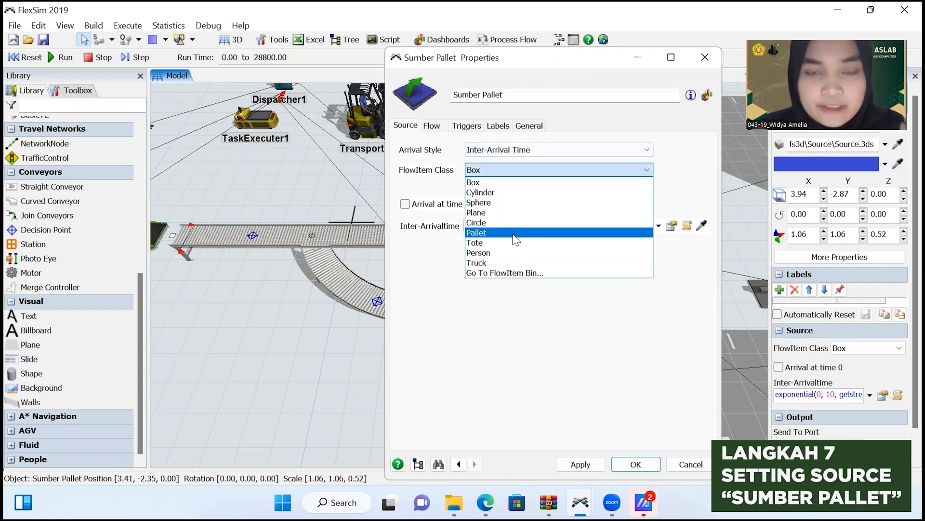
{"action": "left_click", "coordinate": [515, 234]}
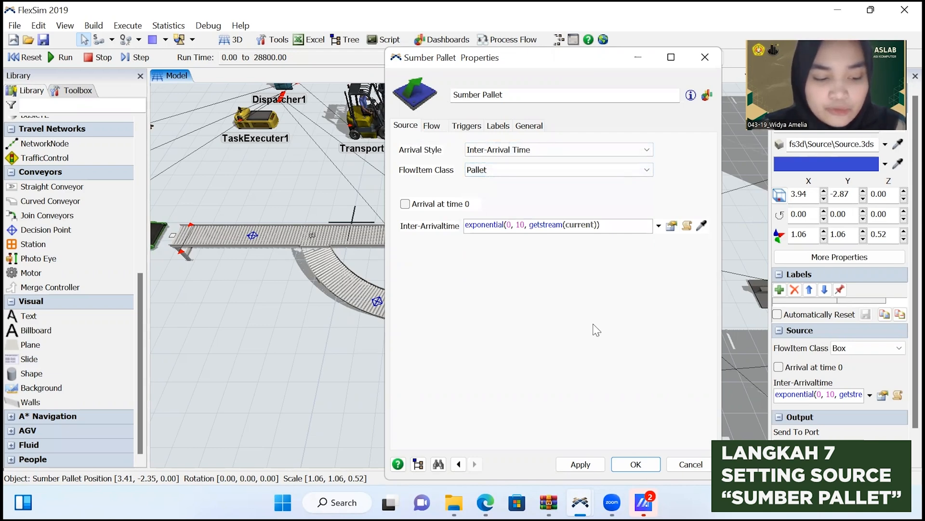
{"action": "left_click", "coordinate": [600, 465]}
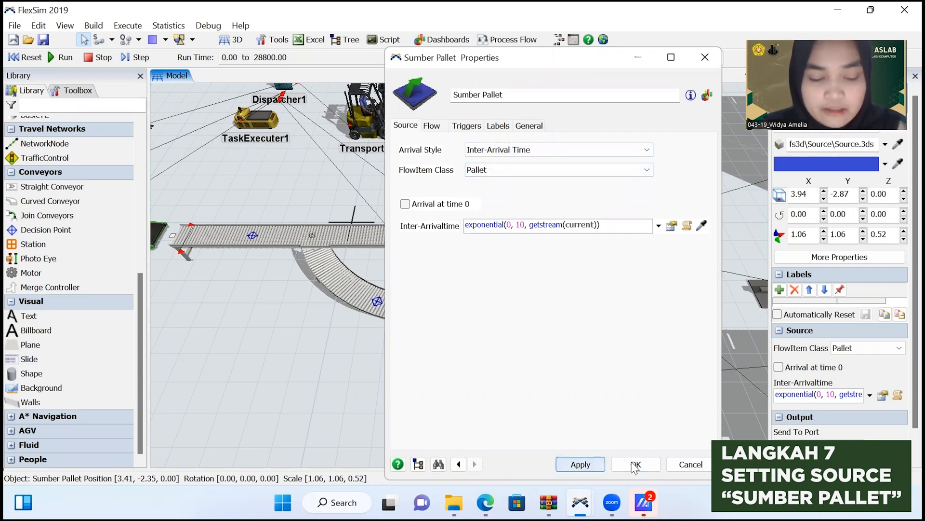
{"action": "left_click", "coordinate": [622, 463]}
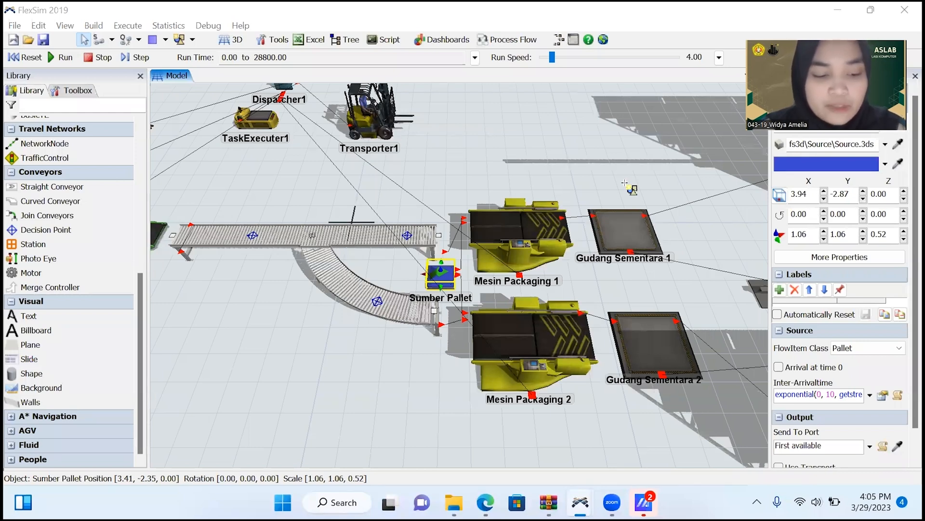
Set the process time of the Mesin Packaging 1 combiner to 60 and apply it.
{"action": "left_click", "coordinate": [530, 236]}
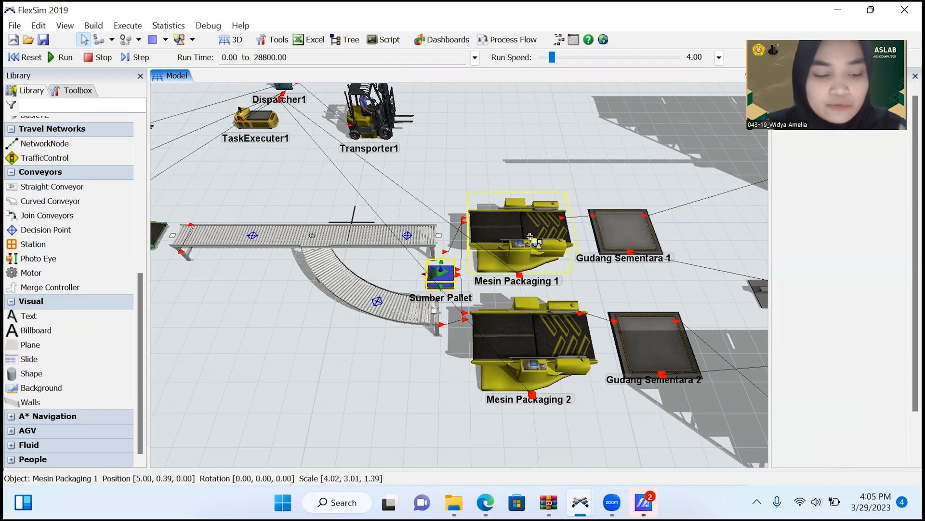
{"action": "double_click", "coordinate": [530, 236]}
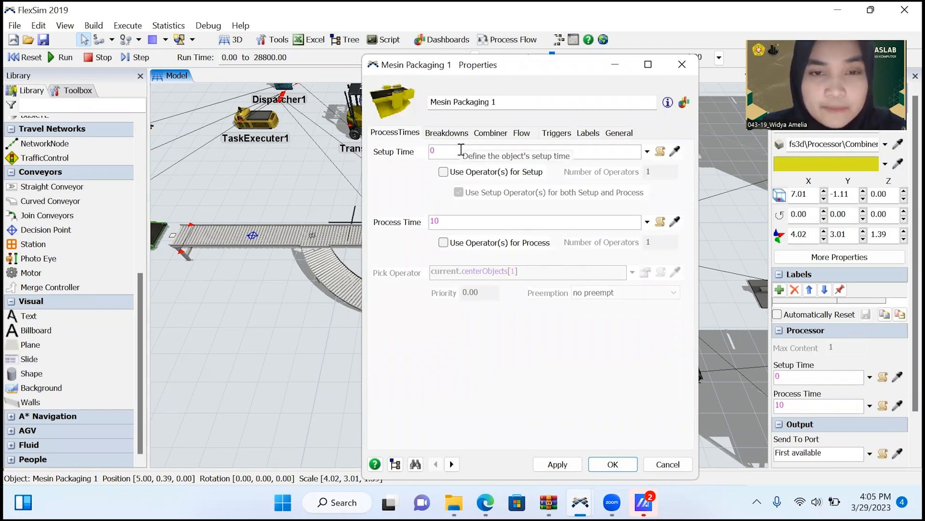
{"action": "left_click", "coordinate": [479, 224]}
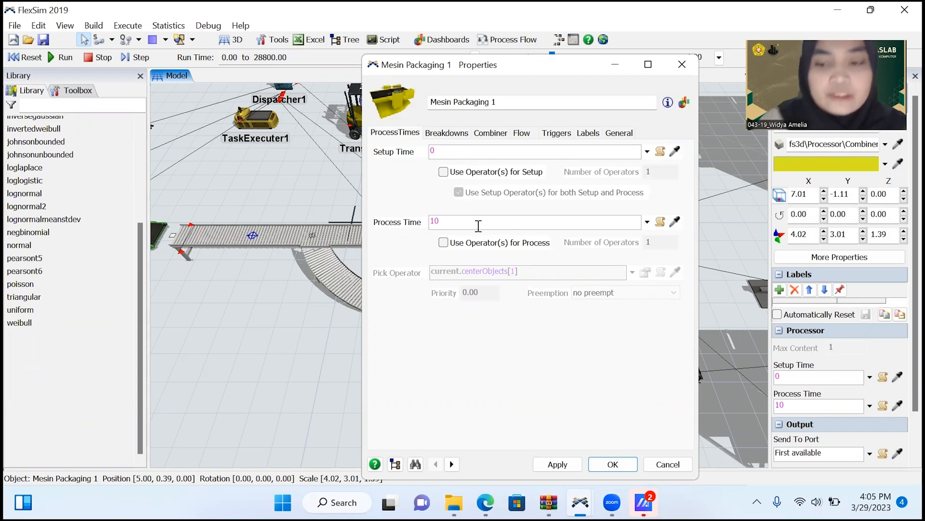
{"action": "key", "text": "BackSpace"}
{"action": "key", "text": "BackSpace"}
{"action": "type", "text": "60"}
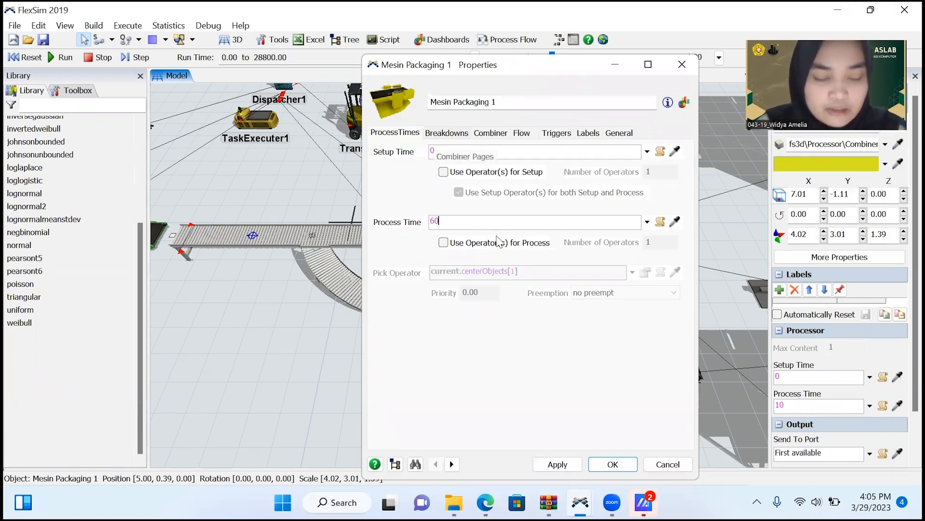
{"action": "left_click", "coordinate": [559, 464]}
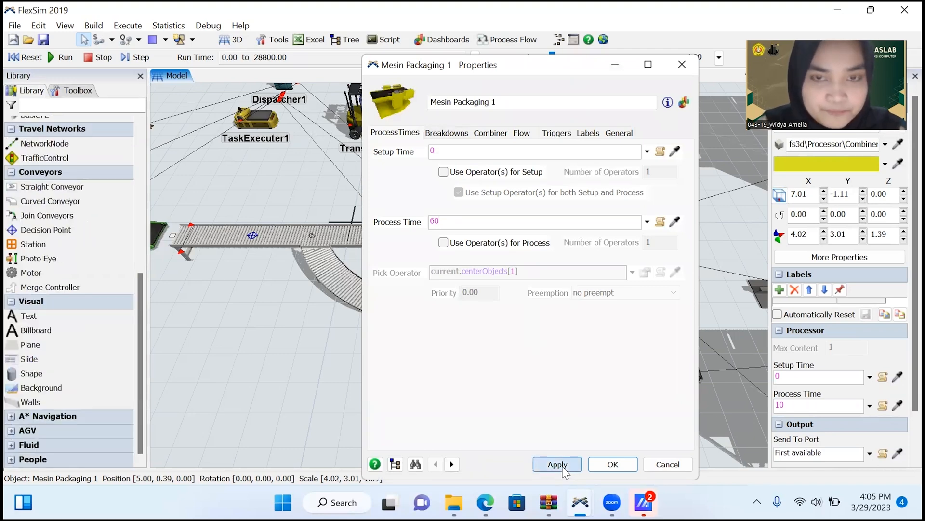
Set the target quantity from input port 2 to 4 in Mesin Packaging 1's combiner components list.
{"action": "left_click", "coordinate": [489, 133]}
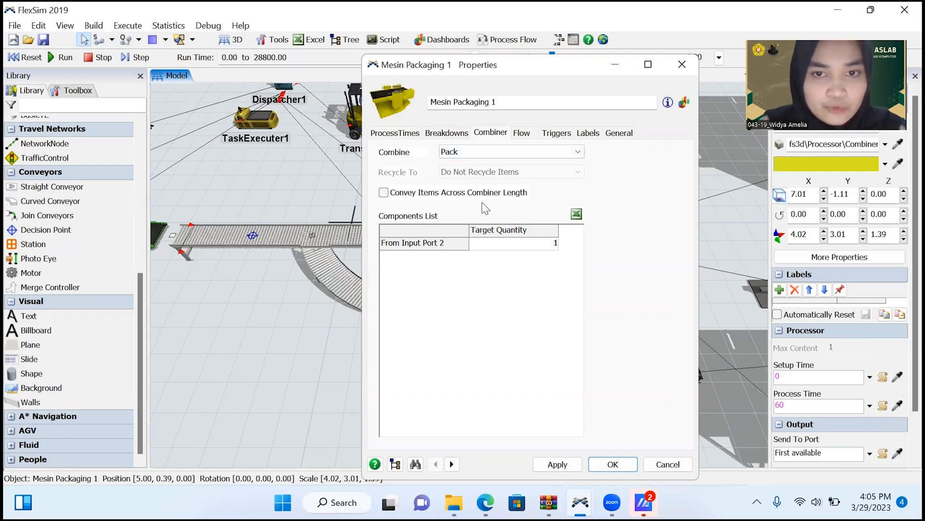
{"action": "left_click", "coordinate": [505, 249]}
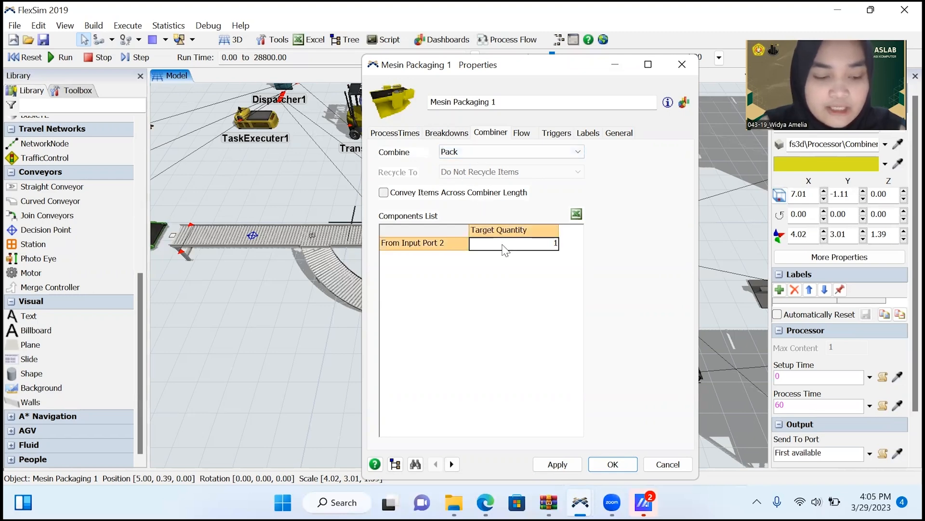
{"action": "type", "text": "4"}
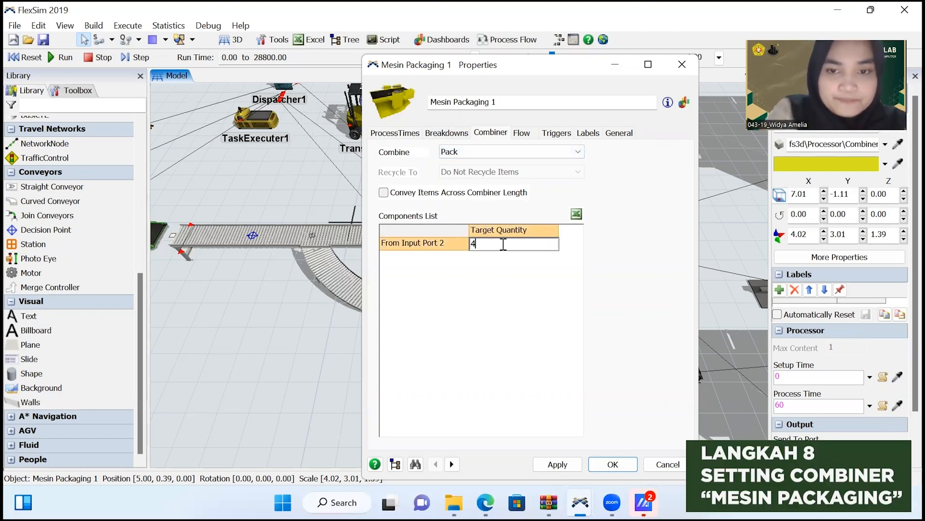
{"action": "left_click", "coordinate": [569, 467]}
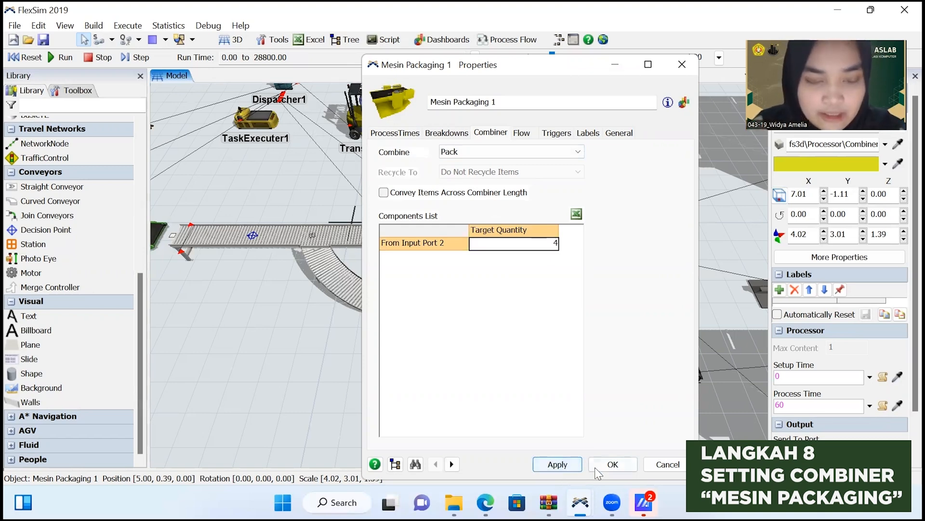
{"action": "left_click", "coordinate": [608, 465]}
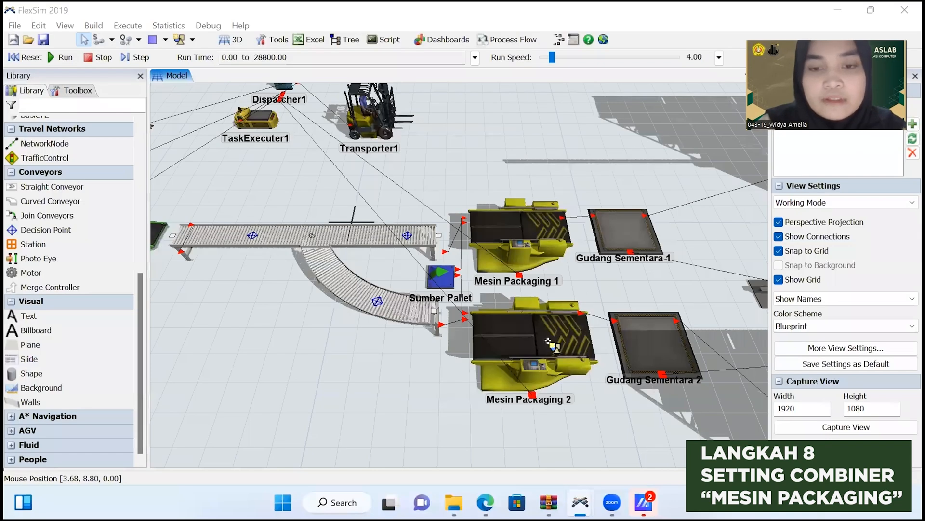
Check Mesin Packaging 2's process time and combiner settings, and enable the use of operators for its process.
{"action": "left_click", "coordinate": [548, 342]}
{"action": "left_click", "coordinate": [549, 341]}
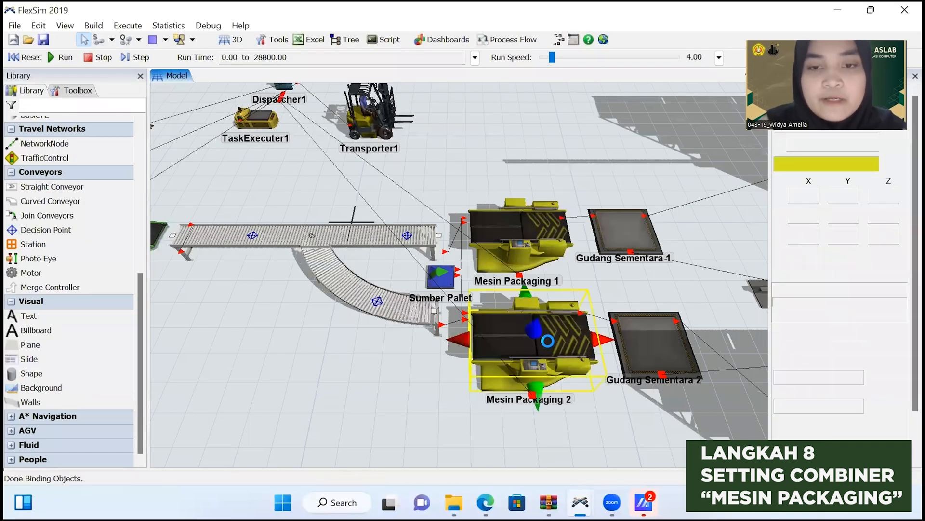
{"action": "double_click", "coordinate": [548, 340]}
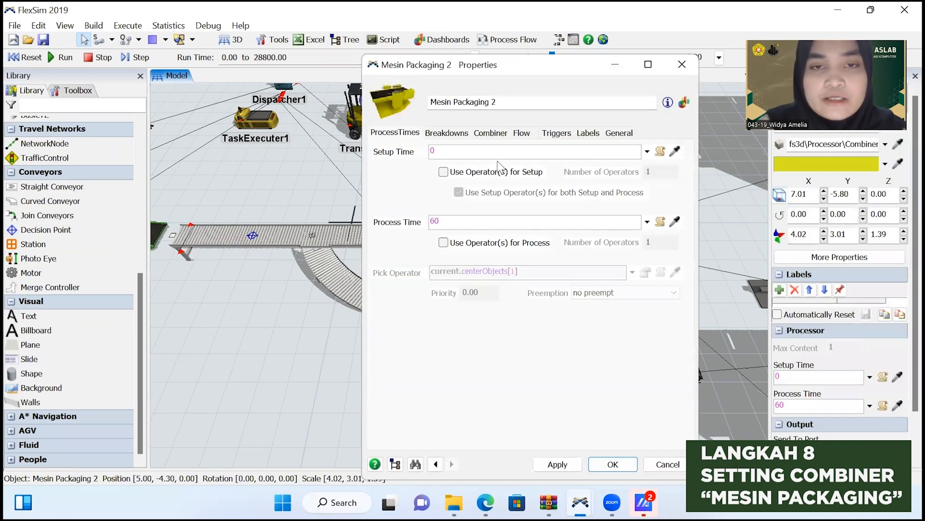
{"action": "left_click", "coordinate": [465, 220]}
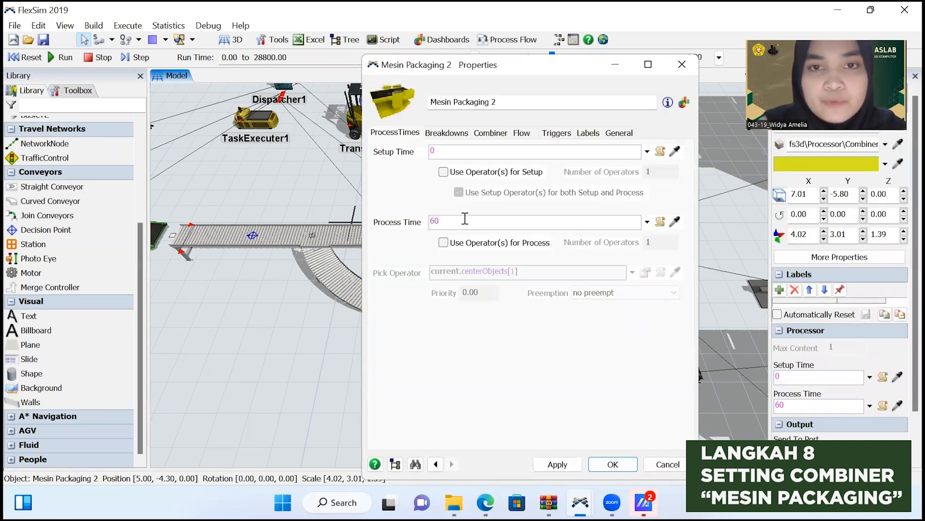
{"action": "left_click", "coordinate": [478, 133]}
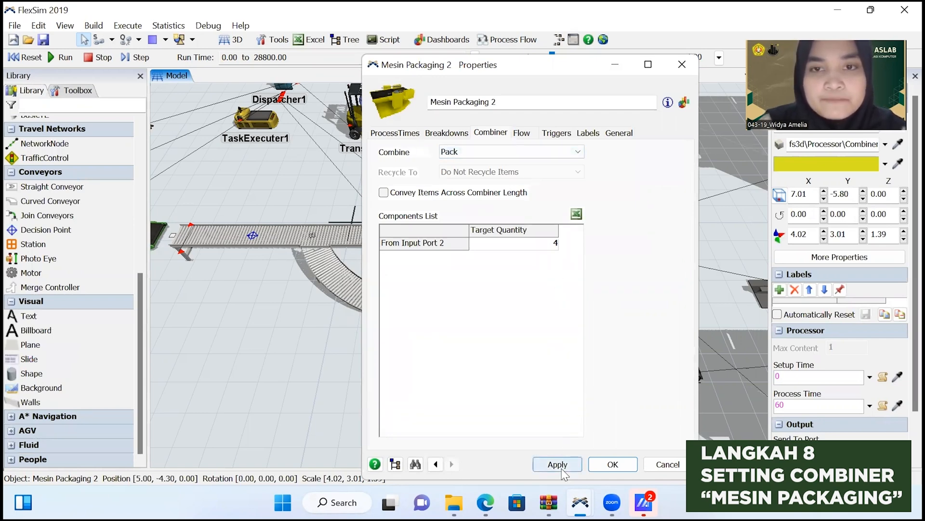
{"action": "left_click", "coordinate": [390, 135]}
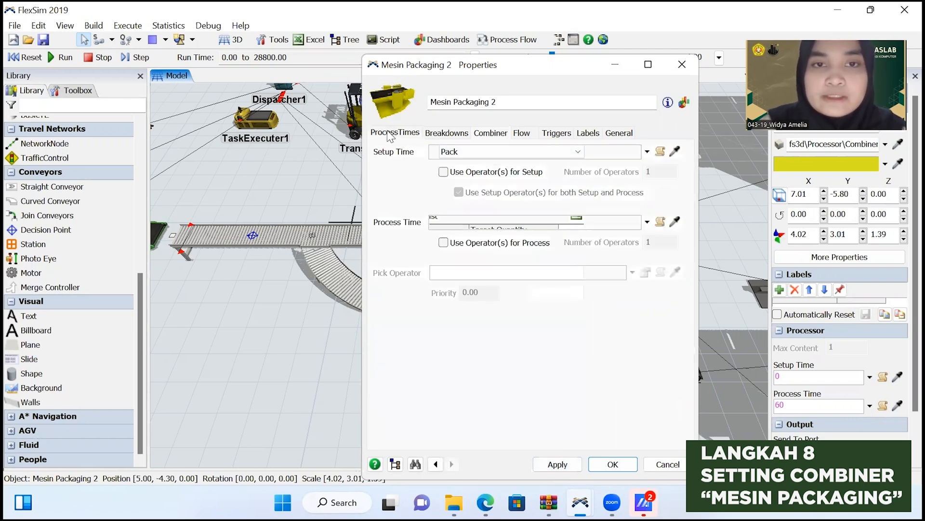
{"action": "left_click", "coordinate": [443, 242]}
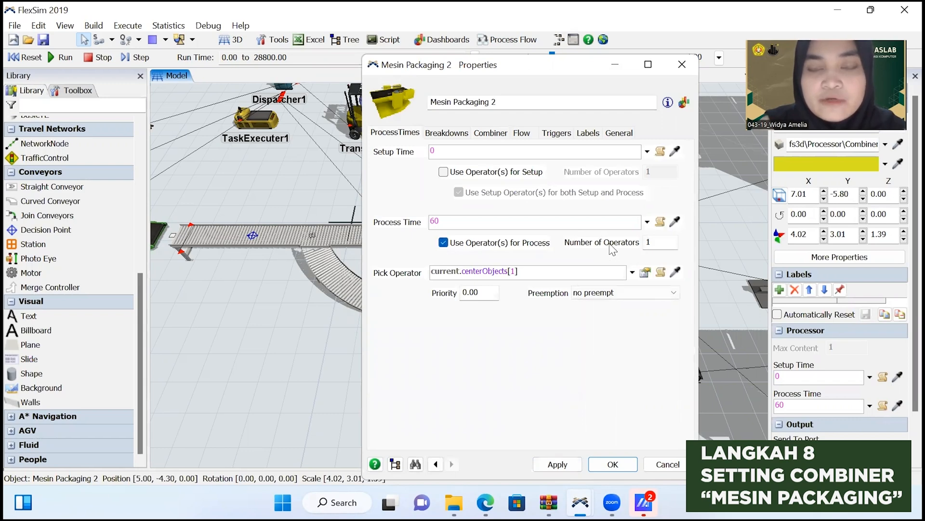
{"action": "left_click", "coordinate": [556, 464]}
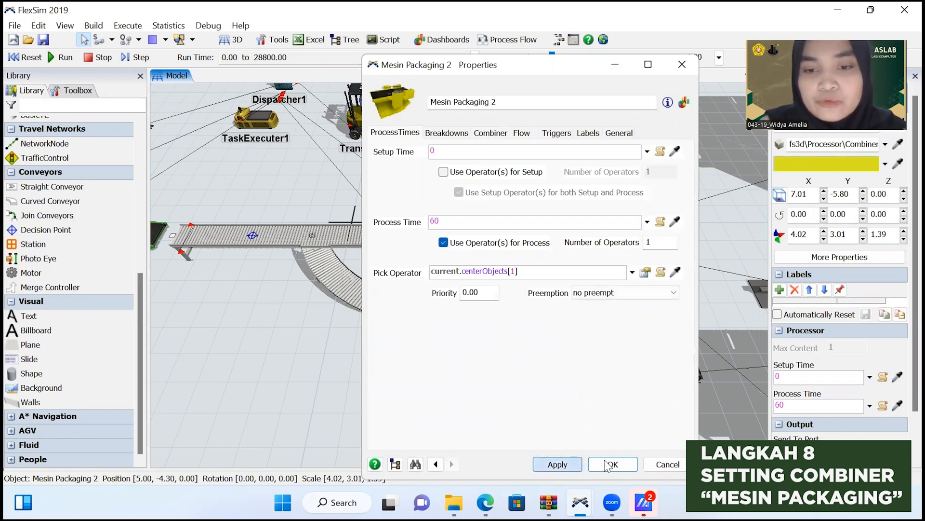
{"action": "left_click", "coordinate": [612, 463]}
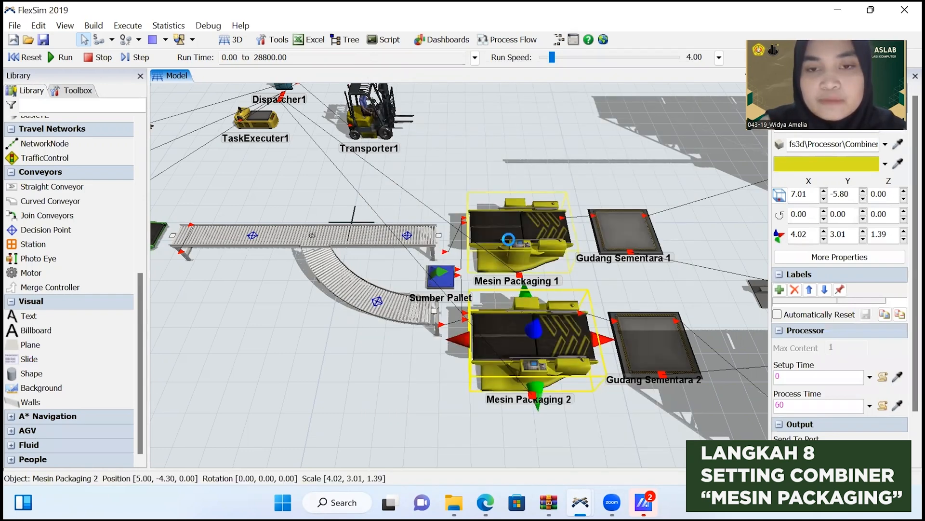
Enable the use of operators for the process on Mesin Packaging 1.
{"action": "left_click", "coordinate": [511, 244]}
{"action": "double_click", "coordinate": [510, 241]}
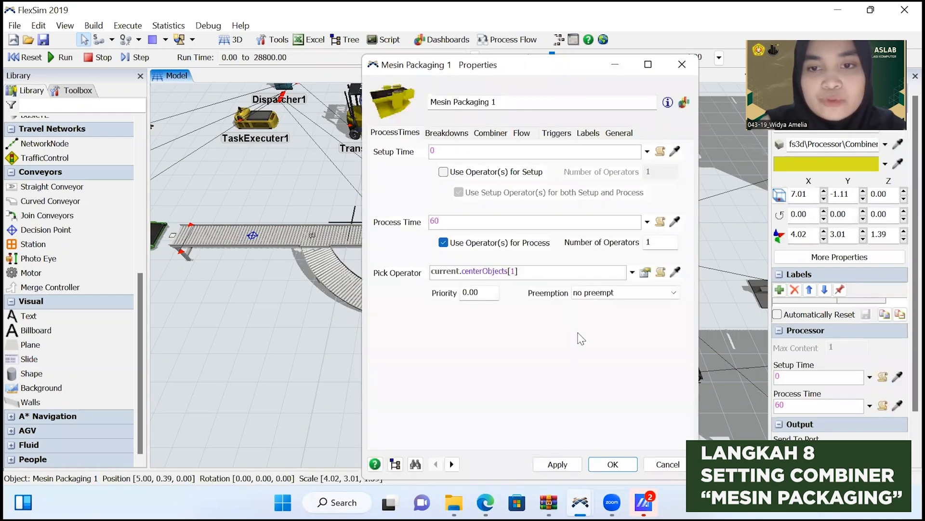
{"action": "left_click", "coordinate": [557, 465]}
{"action": "left_click", "coordinate": [611, 464]}
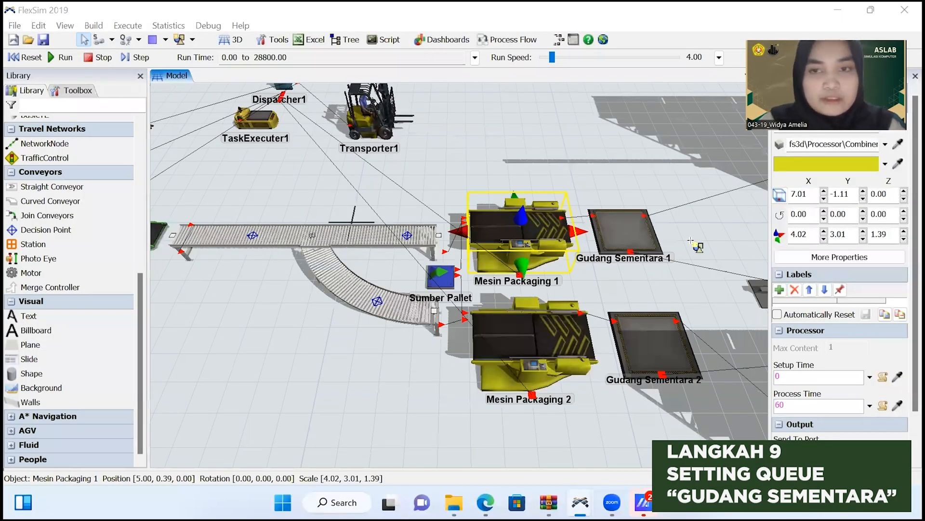
Set the maximum content of the Gudang Sementara 1 queue to 600.
{"action": "double_click", "coordinate": [645, 232]}
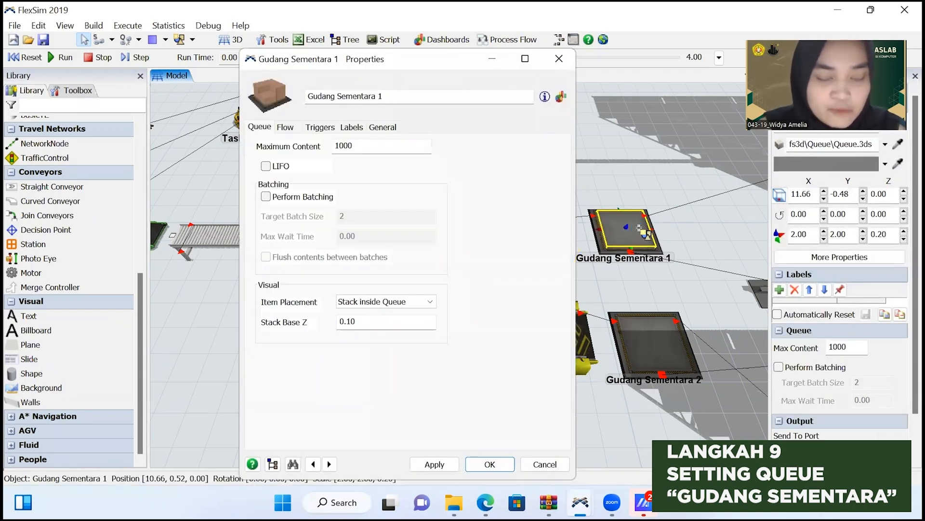
{"action": "left_click", "coordinate": [355, 145]}
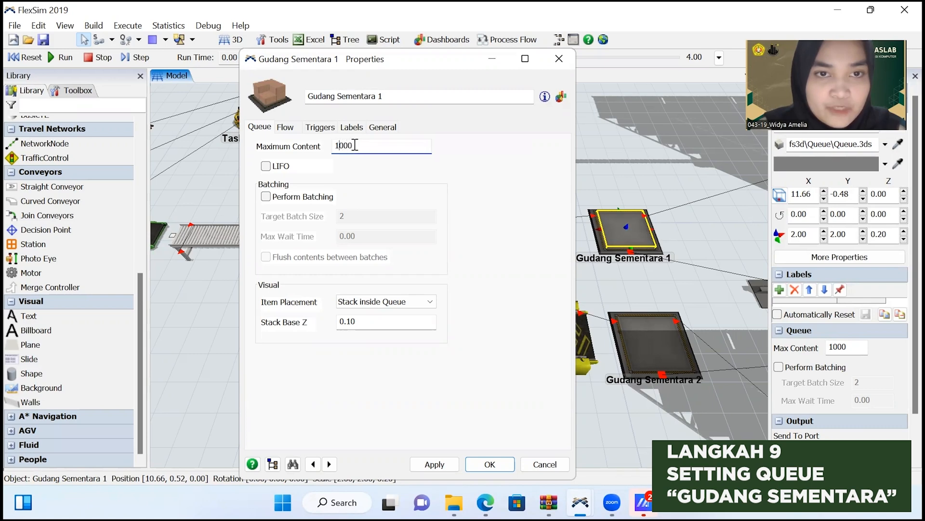
{"action": "left_click_drag", "start_coordinate": [355, 146], "coordinate": [337, 145]}
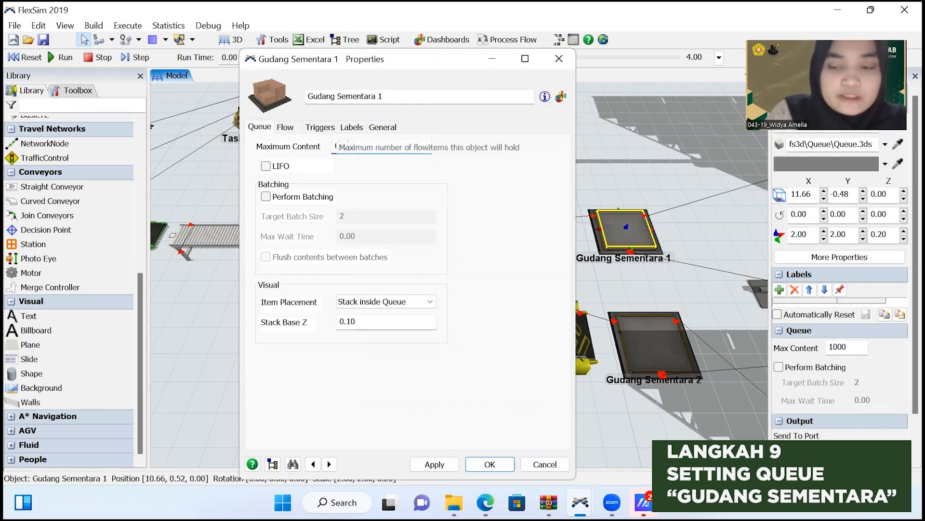
{"action": "type", "text": "600"}
{"action": "key", "text": "Return"}
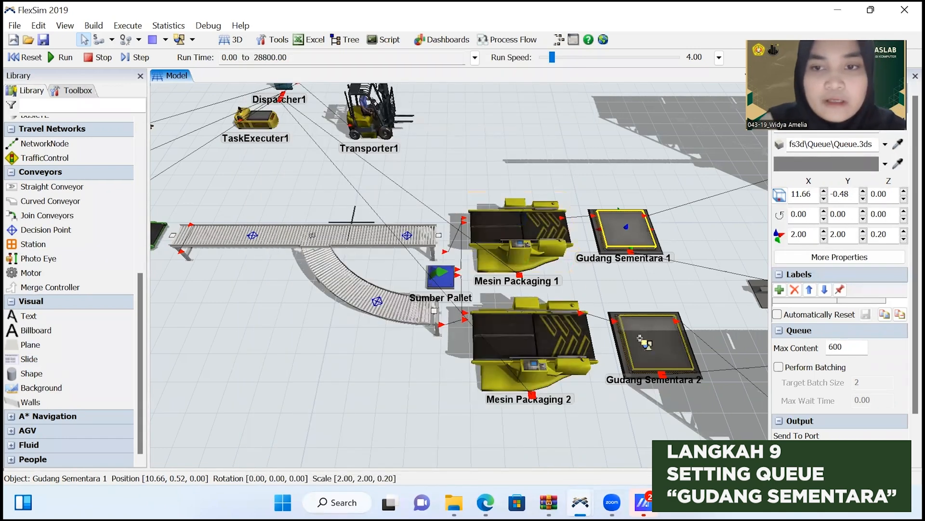
Set the maximum content of the Gudang Sementara 2 queue to 400.
{"action": "left_click", "coordinate": [640, 337]}
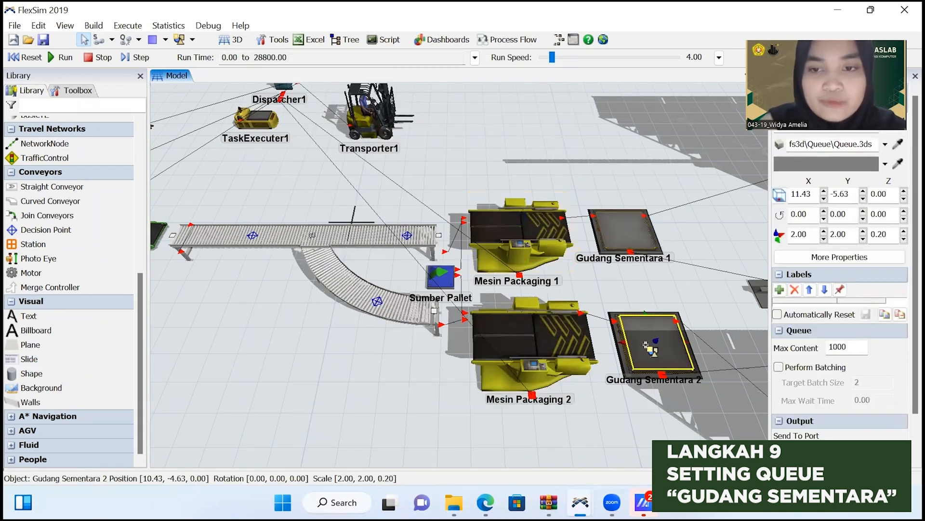
{"action": "double_click", "coordinate": [646, 344]}
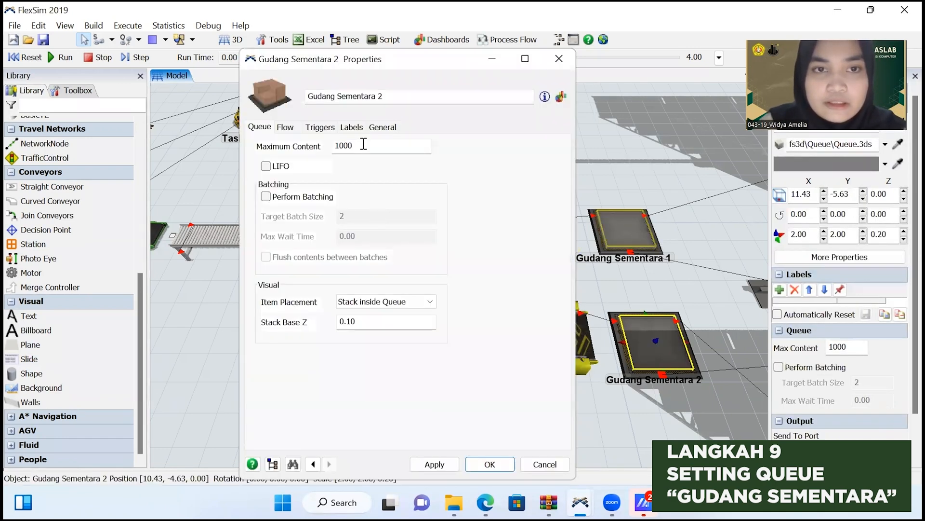
{"action": "left_click_drag", "start_coordinate": [364, 145], "coordinate": [318, 149]}
{"action": "type", "text": "400"}
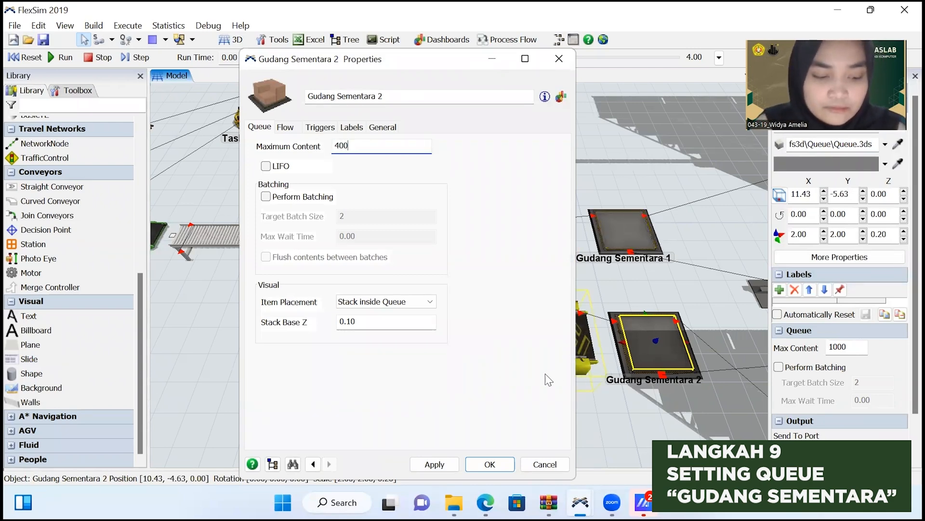
{"action": "left_click", "coordinate": [434, 465]}
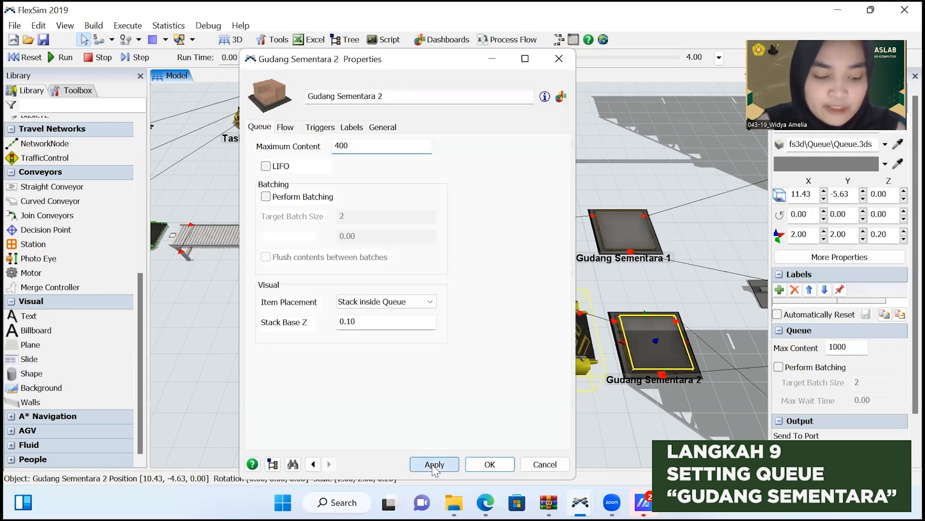
{"action": "left_click", "coordinate": [480, 467]}
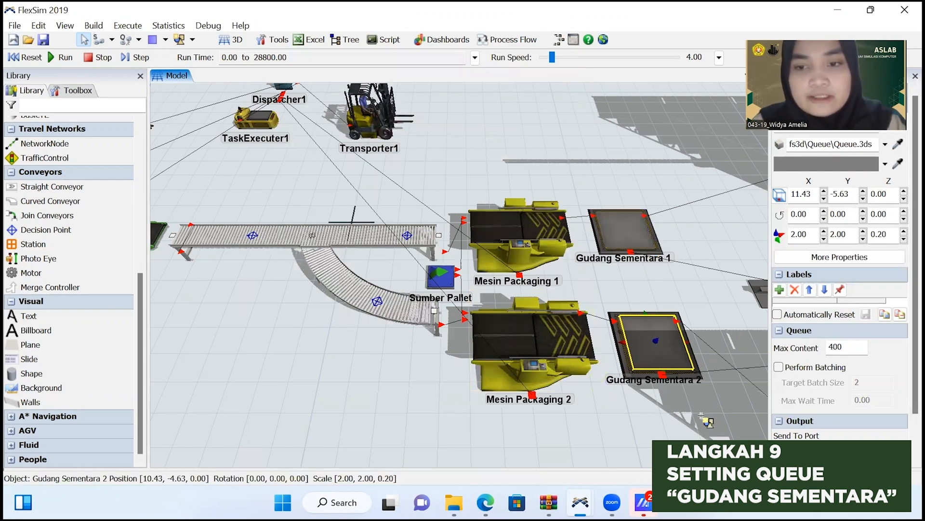
Enable Use Transport for the output flow of the Gudang Sementara 1 queue, with current.centerObjects[1] as the transporter.
{"action": "left_click_drag", "start_coordinate": [691, 414], "coordinate": [374, 380]}
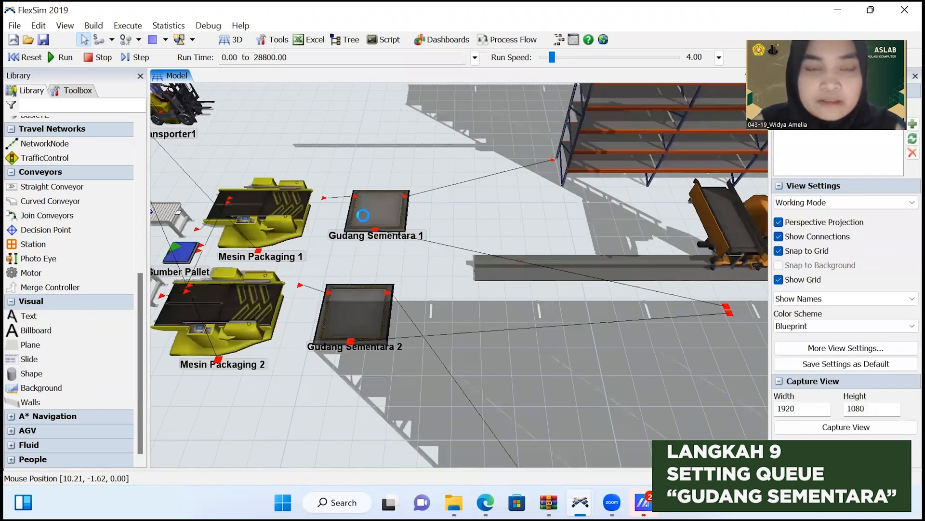
{"action": "double_click", "coordinate": [363, 214]}
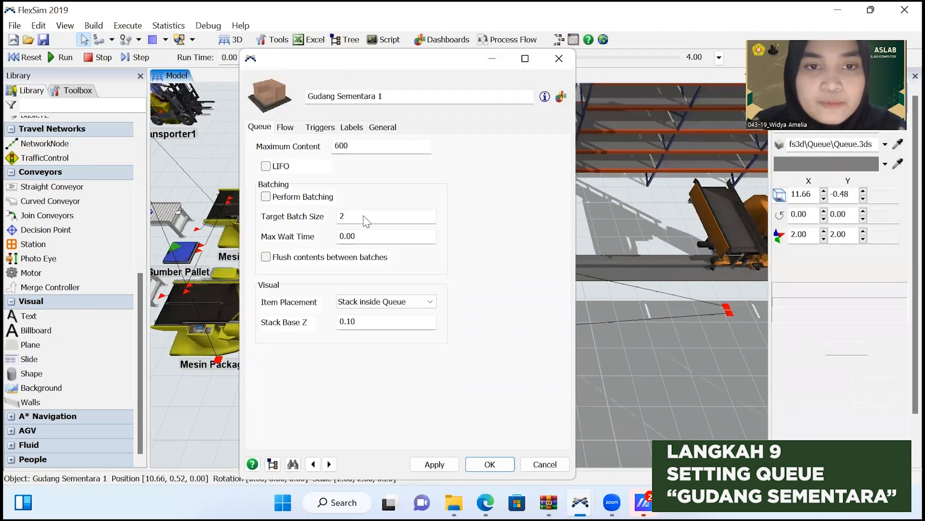
{"action": "left_click", "coordinate": [294, 127]}
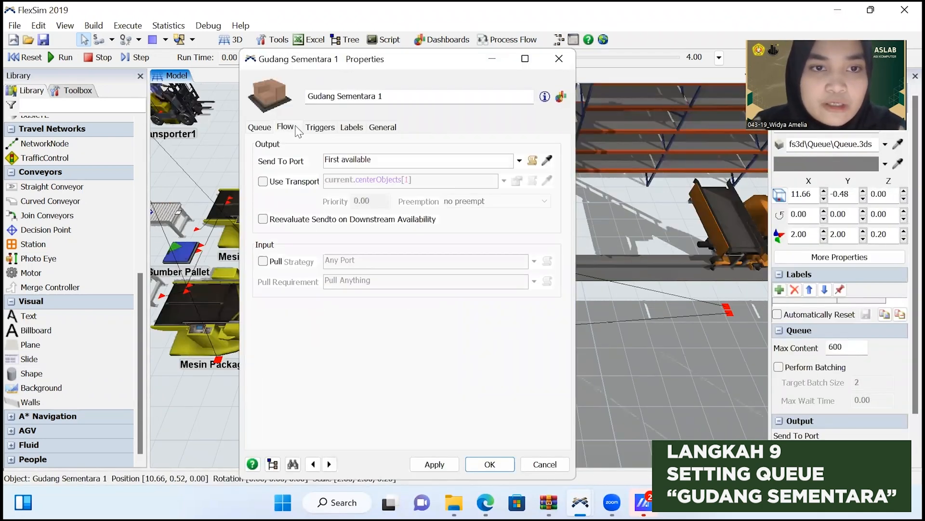
{"action": "left_click", "coordinate": [263, 181]}
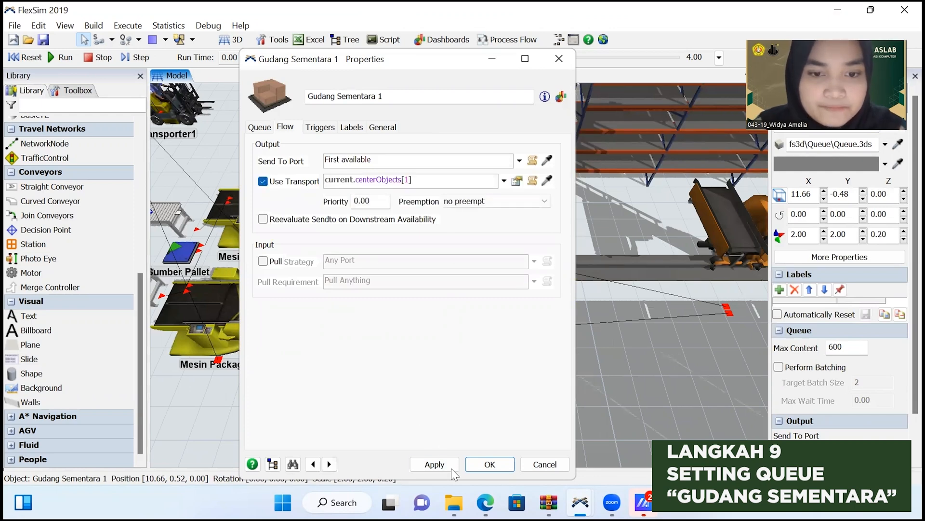
{"action": "left_click", "coordinate": [478, 468]}
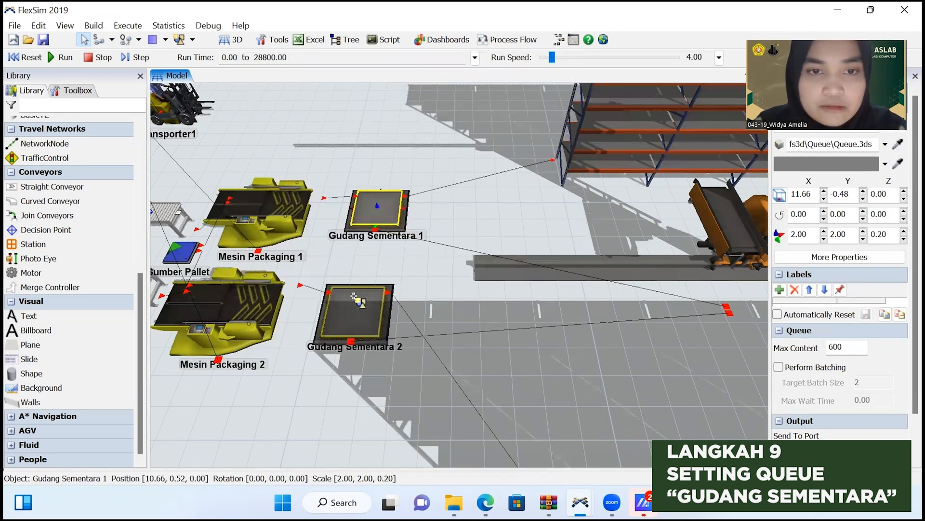
Enable Use Transport for the output flow of the Gudang Sementara 2 queue, with current.centerObjects[1] as the transporter.
{"action": "left_click", "coordinate": [354, 303]}
{"action": "double_click", "coordinate": [354, 303]}
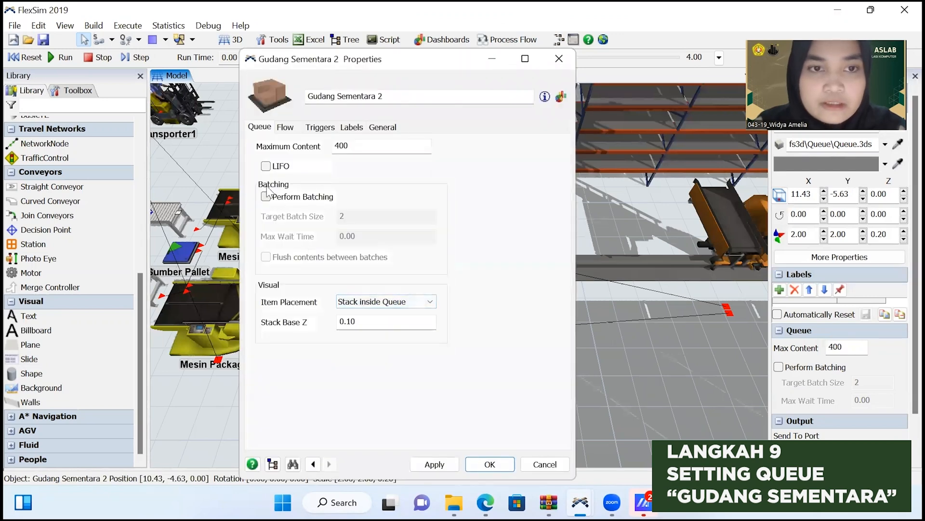
{"action": "left_click", "coordinate": [286, 127]}
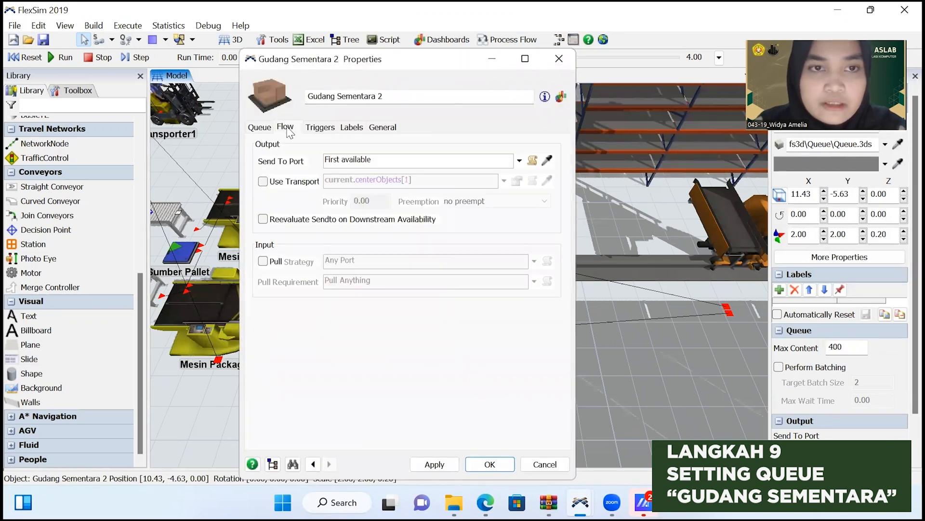
{"action": "left_click", "coordinate": [263, 182]}
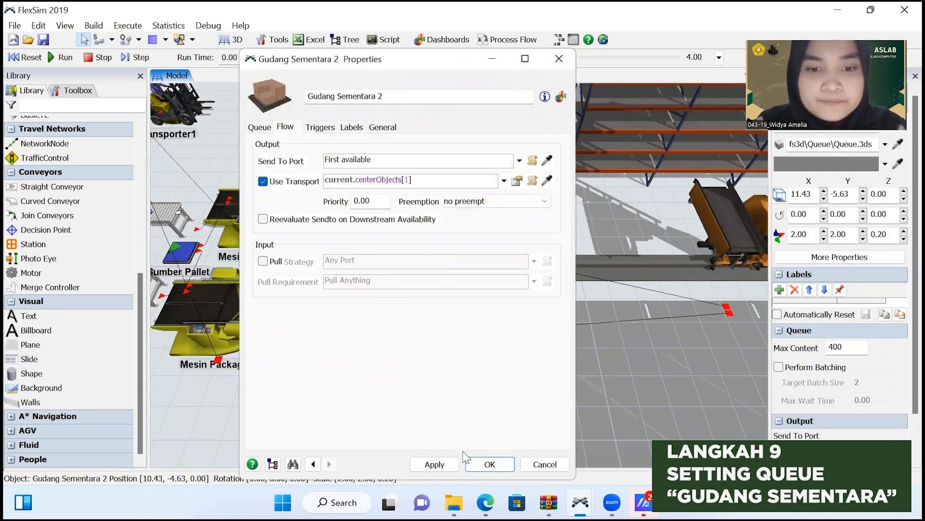
{"action": "left_click", "coordinate": [490, 464]}
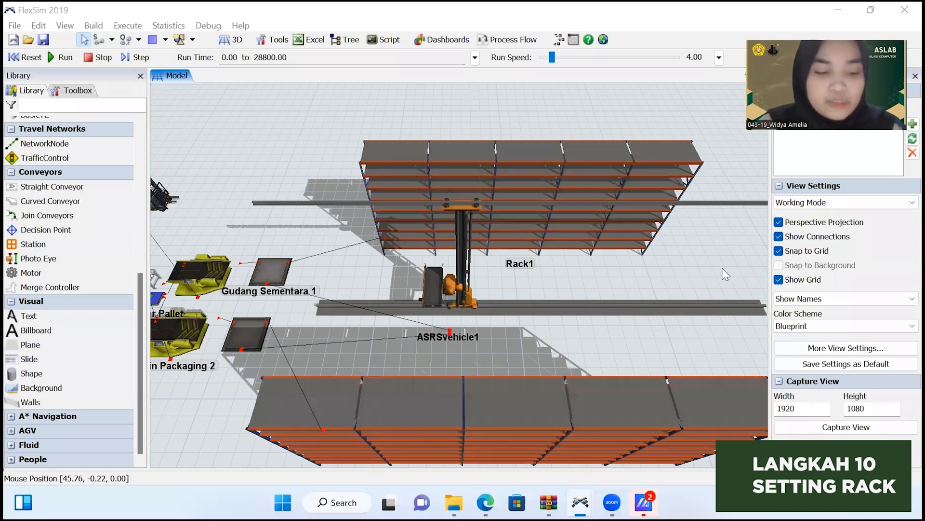
Set Rack1's placement logic to First Available Bay and First Available Level.
{"action": "left_click", "coordinate": [620, 194]}
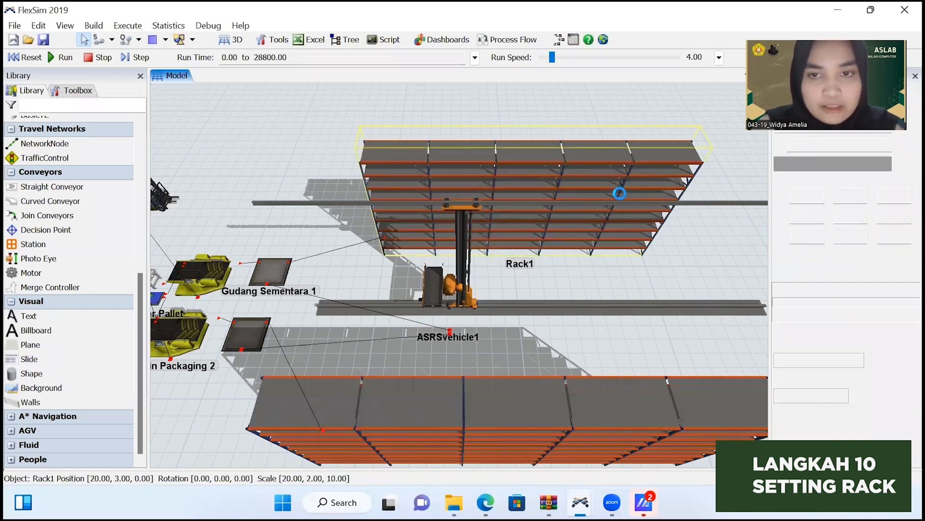
{"action": "double_click", "coordinate": [620, 192]}
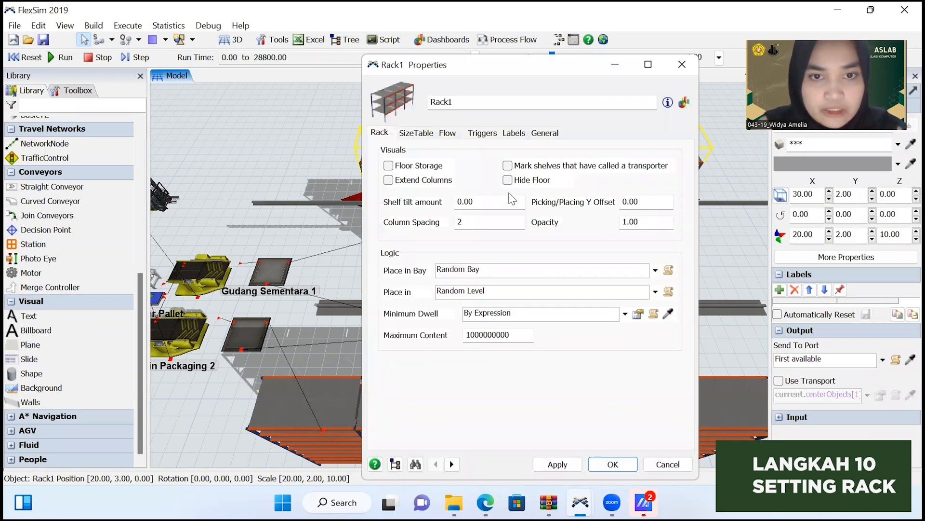
{"action": "left_click", "coordinate": [655, 270]}
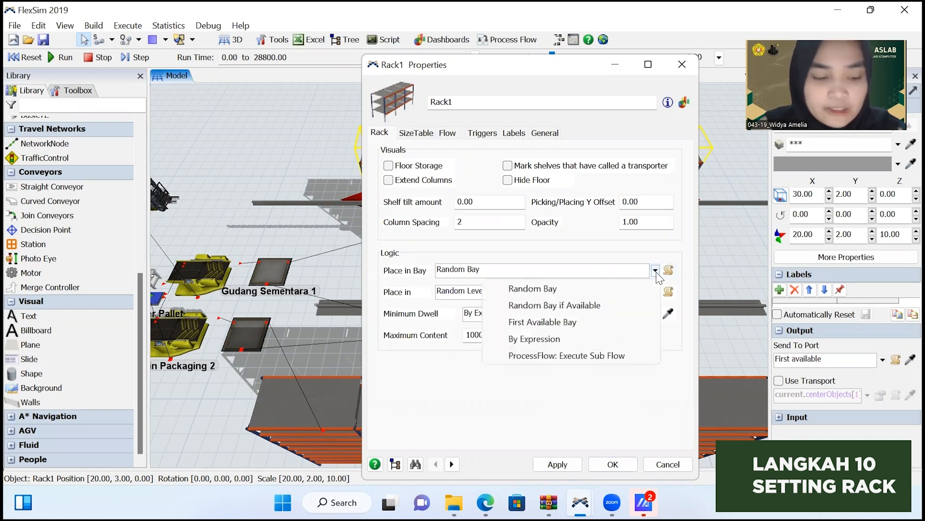
{"action": "left_click", "coordinate": [600, 322]}
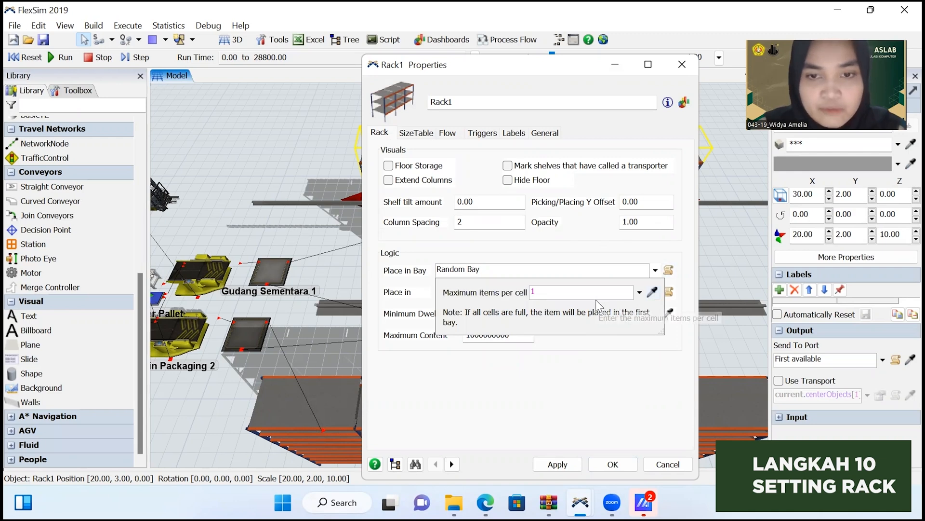
{"action": "left_click", "coordinate": [648, 359]}
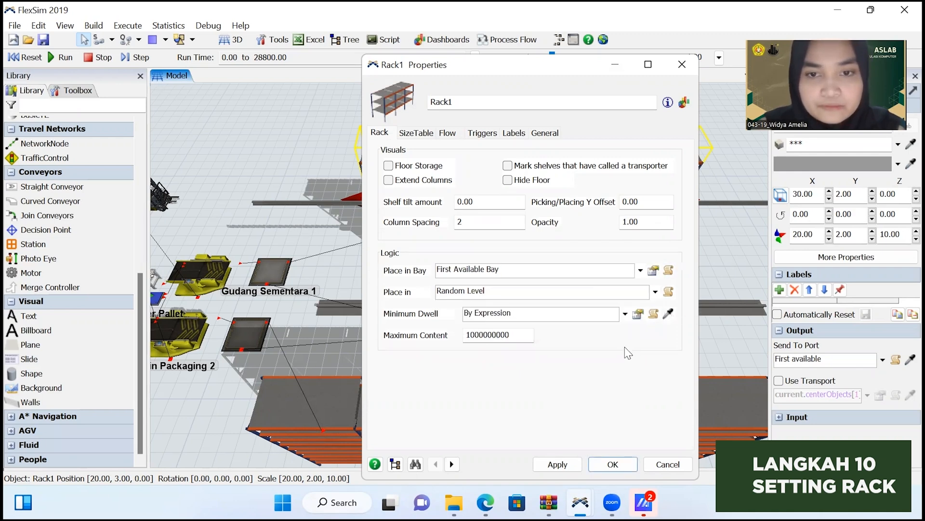
{"action": "left_click", "coordinate": [656, 291]}
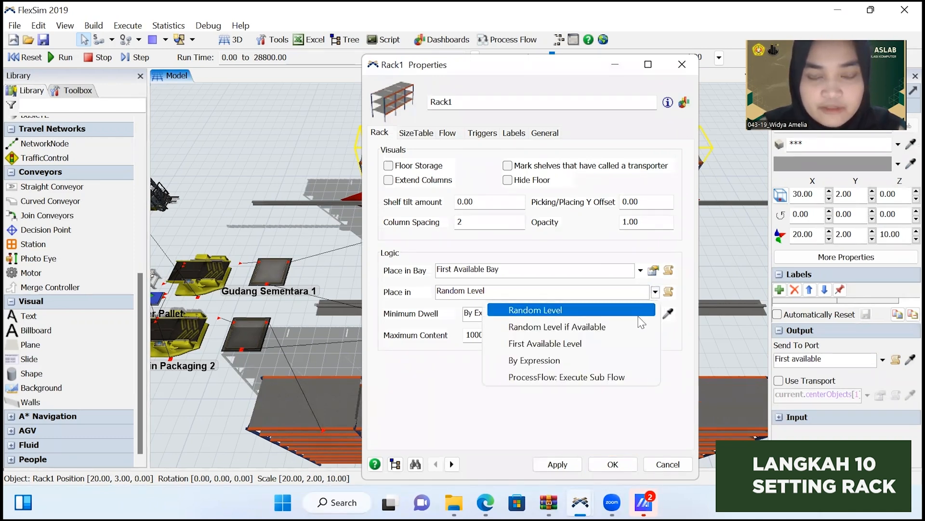
{"action": "left_click", "coordinate": [636, 343]}
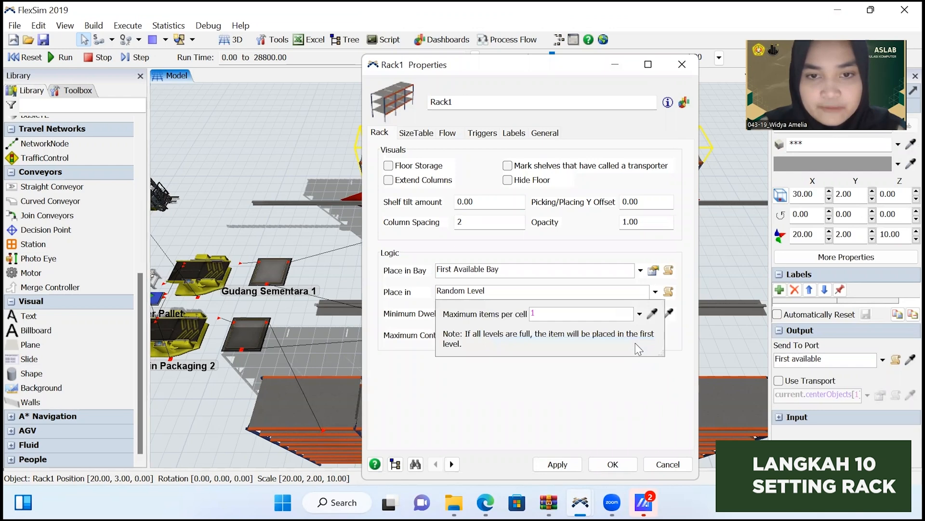
{"action": "left_click", "coordinate": [645, 380]}
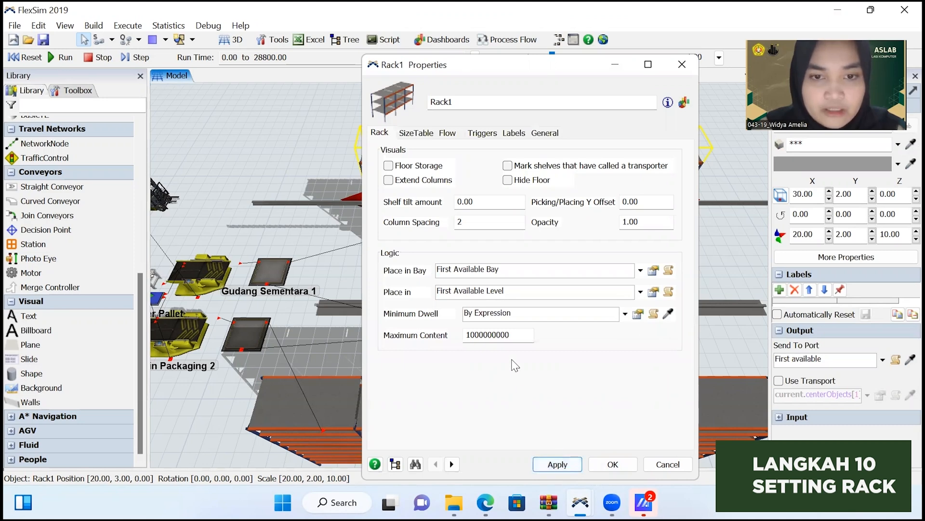
Set the maximum content of Rack1 to 600 and apply it.
{"action": "left_click", "coordinate": [517, 334]}
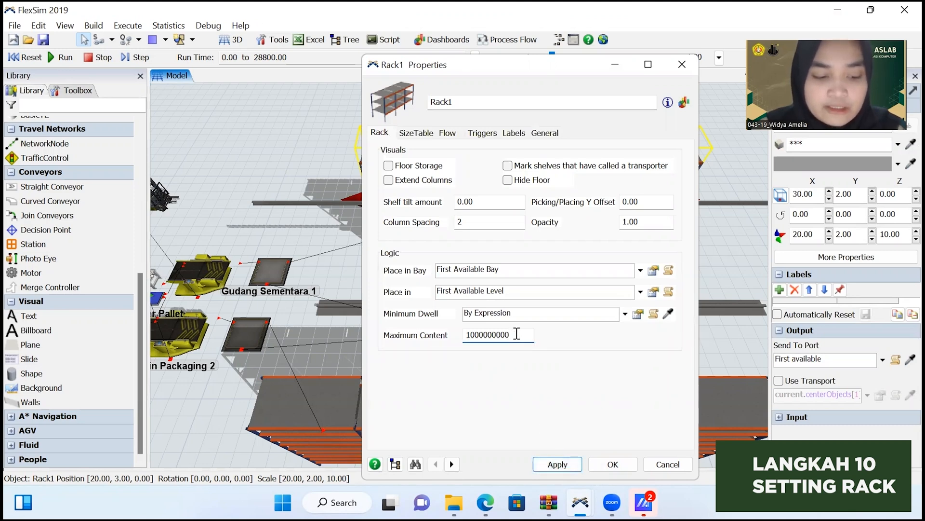
{"action": "left_click_drag", "start_coordinate": [516, 334], "coordinate": [451, 333]}
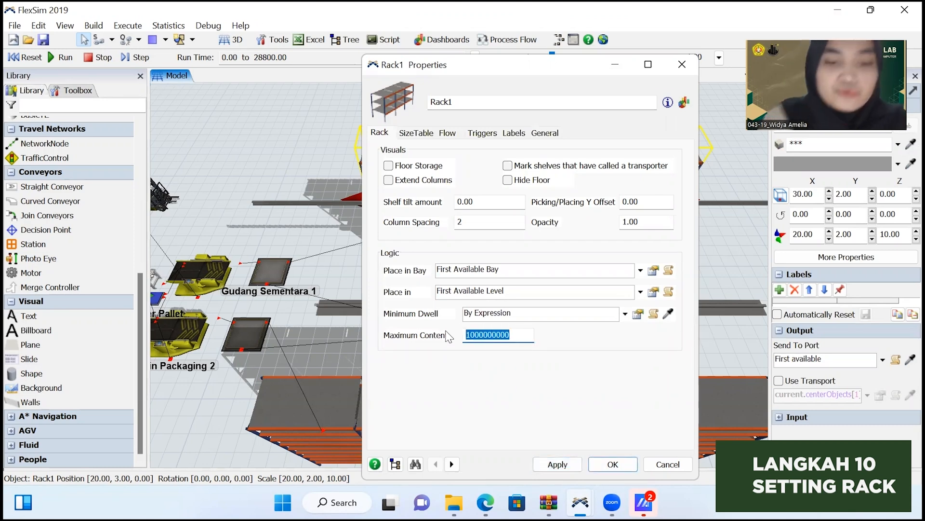
{"action": "type", "text": "6"}
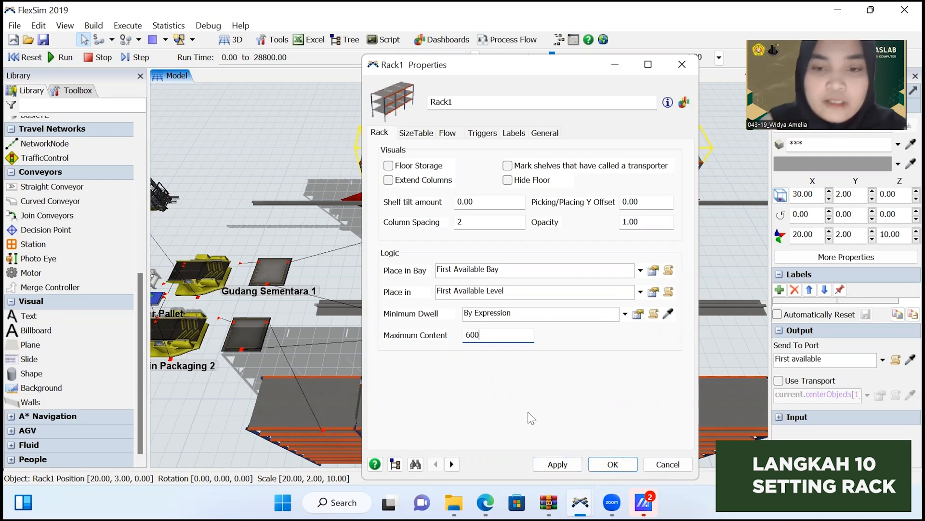
{"action": "left_click", "coordinate": [555, 465]}
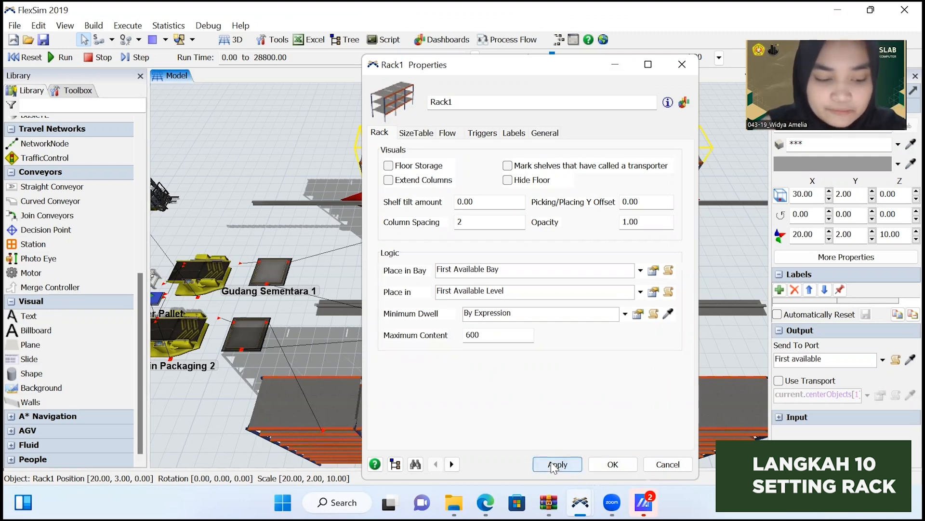
Extend Rack1 to 50 bays by repeatedly duplicating Bay 10 in its size table.
{"action": "left_click", "coordinate": [415, 133]}
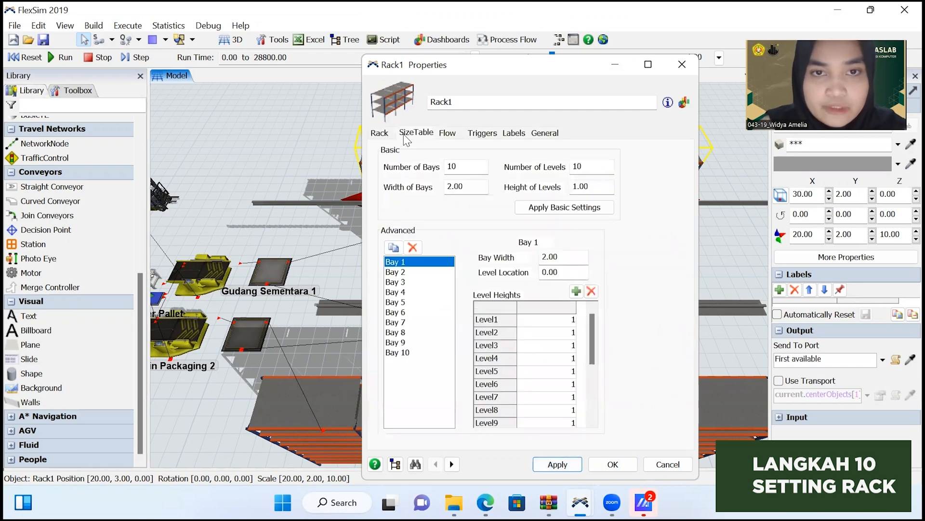
{"action": "left_click", "coordinate": [421, 353]}
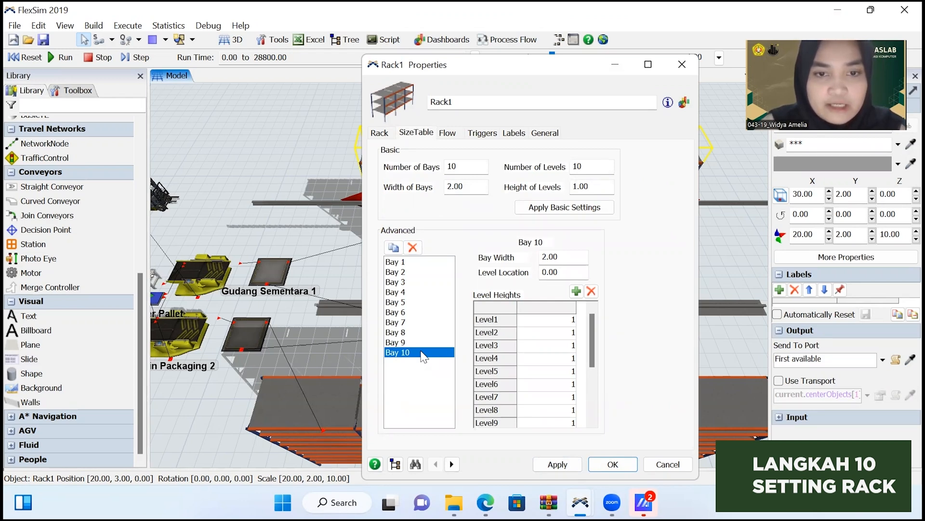
{"action": "left_click", "coordinate": [393, 247]}
{"action": "left_click", "coordinate": [394, 248]}
{"action": "left_click", "coordinate": [393, 248]}
{"action": "left_click", "coordinate": [393, 248]}
{"action": "left_click", "coordinate": [393, 248]}
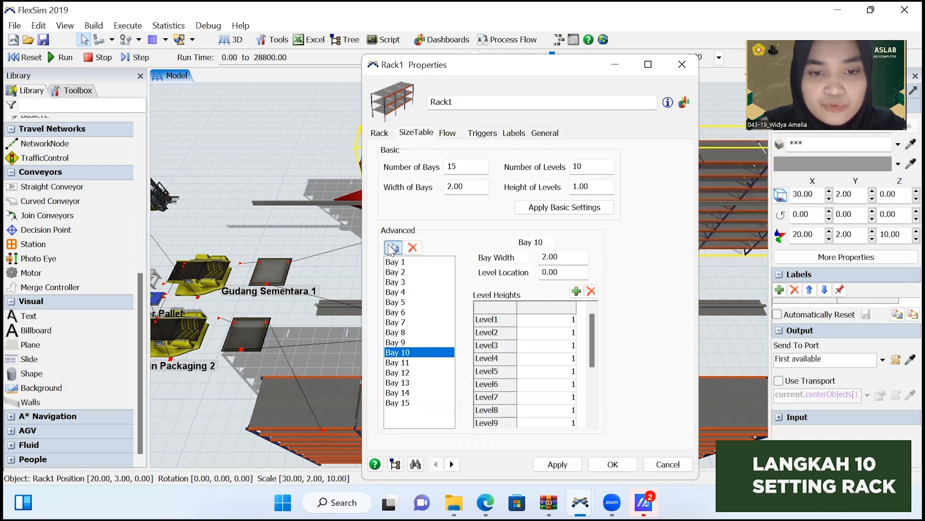
{"action": "left_click", "coordinate": [393, 248]}
{"action": "left_click", "coordinate": [393, 248]}
{"action": "left_click", "coordinate": [393, 247]}
{"action": "left_click", "coordinate": [393, 248]}
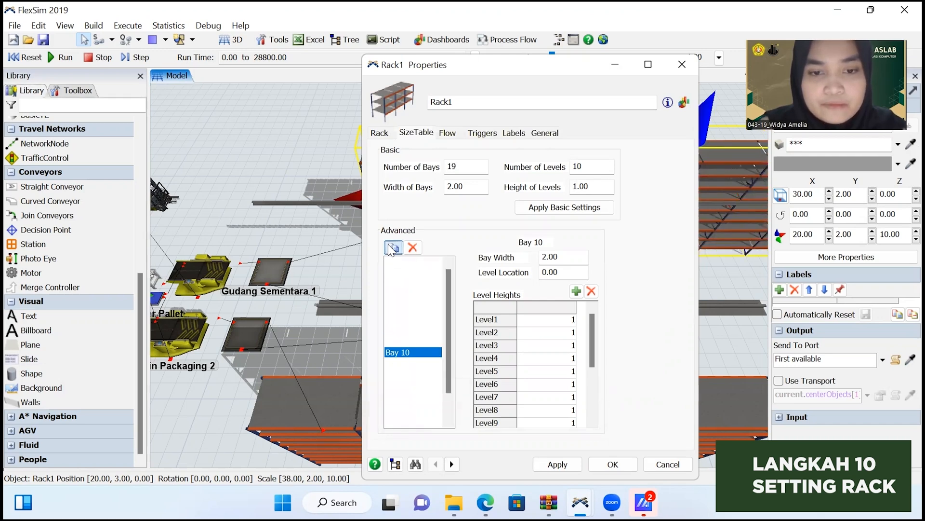
{"action": "left_click", "coordinate": [394, 248]}
{"action": "left_click", "coordinate": [393, 248]}
{"action": "left_click", "coordinate": [394, 248]}
{"action": "left_click", "coordinate": [393, 248]}
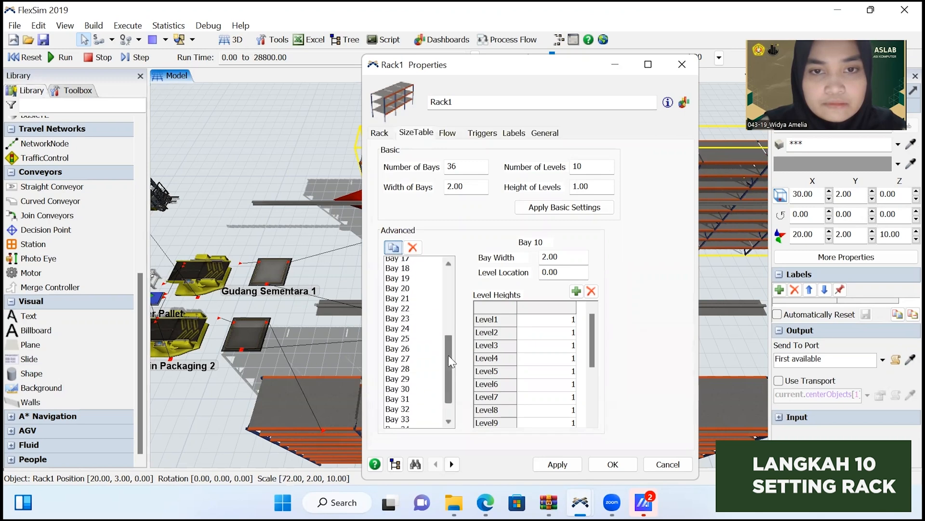
{"action": "left_click", "coordinate": [394, 249]}
{"action": "left_click", "coordinate": [394, 249]}
{"action": "left_click", "coordinate": [393, 247]}
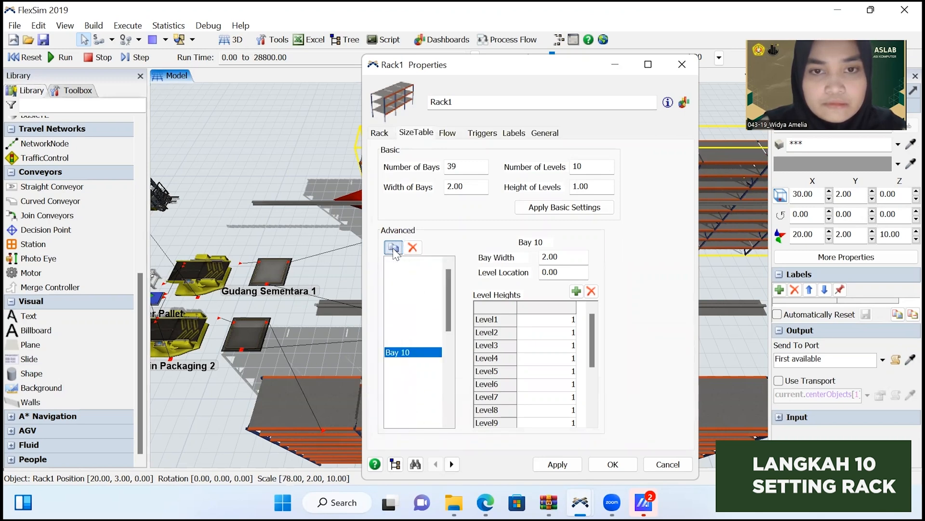
{"action": "left_click", "coordinate": [393, 247]}
{"action": "left_click", "coordinate": [393, 248]}
{"action": "left_click", "coordinate": [393, 248]}
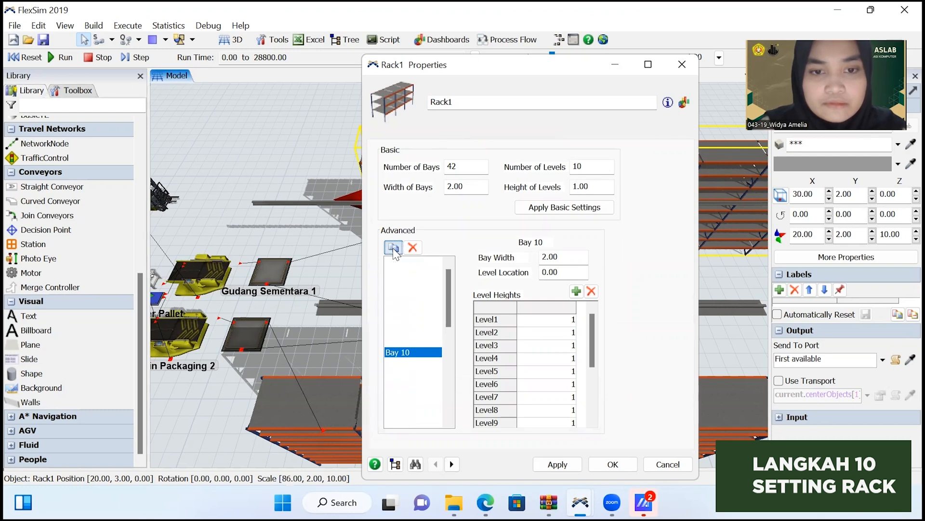
{"action": "left_click", "coordinate": [393, 248]}
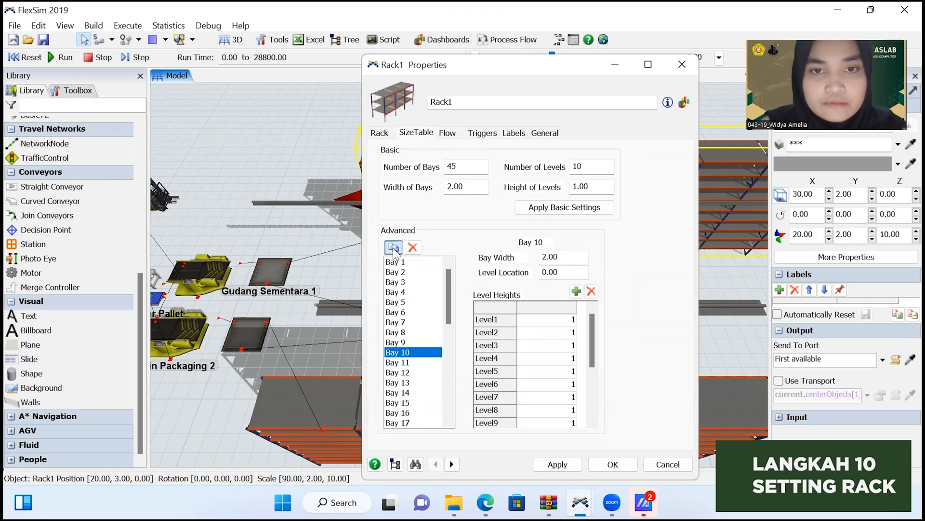
{"action": "left_click", "coordinate": [393, 247]}
{"action": "left_click", "coordinate": [393, 248]}
{"action": "left_click", "coordinate": [393, 248]}
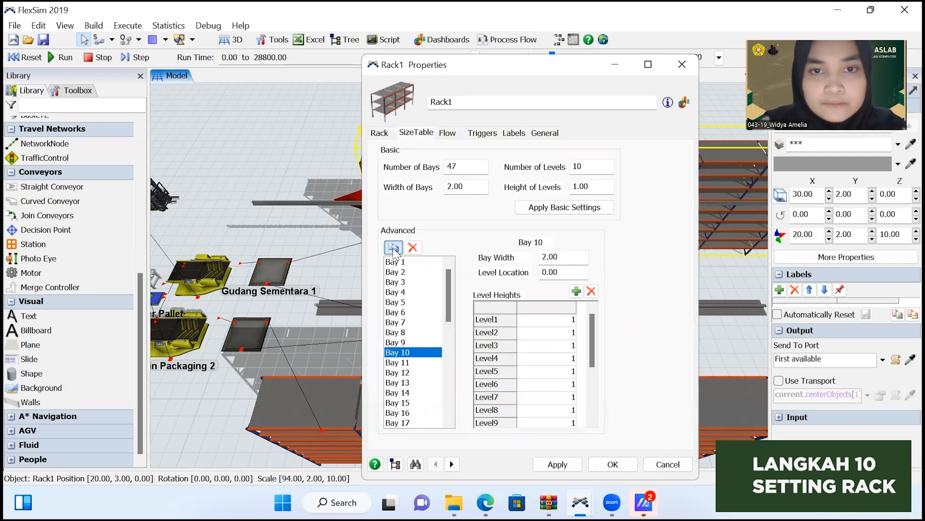
{"action": "left_click", "coordinate": [393, 248]}
{"action": "left_click", "coordinate": [393, 248]}
{"action": "left_click", "coordinate": [393, 248]}
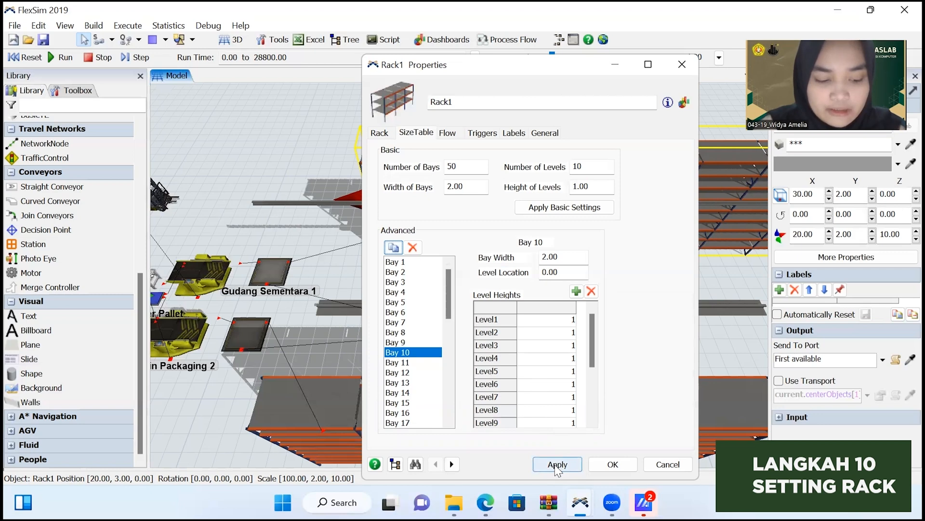
{"action": "left_click", "coordinate": [609, 466]}
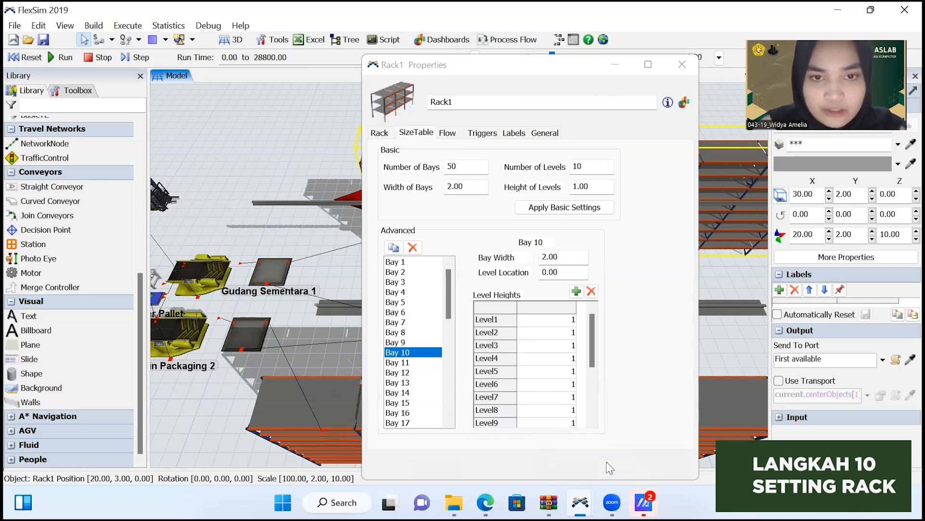
{"action": "left_click", "coordinate": [594, 342]}
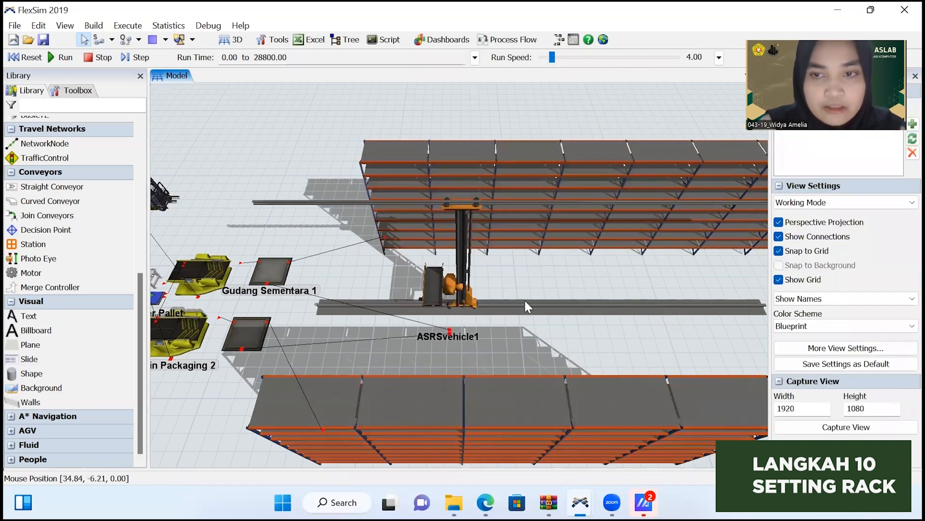
Set Rack2's placement logic to First Available Bay and First Available Level.
{"action": "left_click_drag", "start_coordinate": [525, 300], "coordinate": [507, 312]}
{"action": "scroll", "coordinate": [551, 335], "scroll_direction": "down", "scroll_amount": 5}
{"action": "left_click_drag", "start_coordinate": [628, 377], "coordinate": [461, 383]}
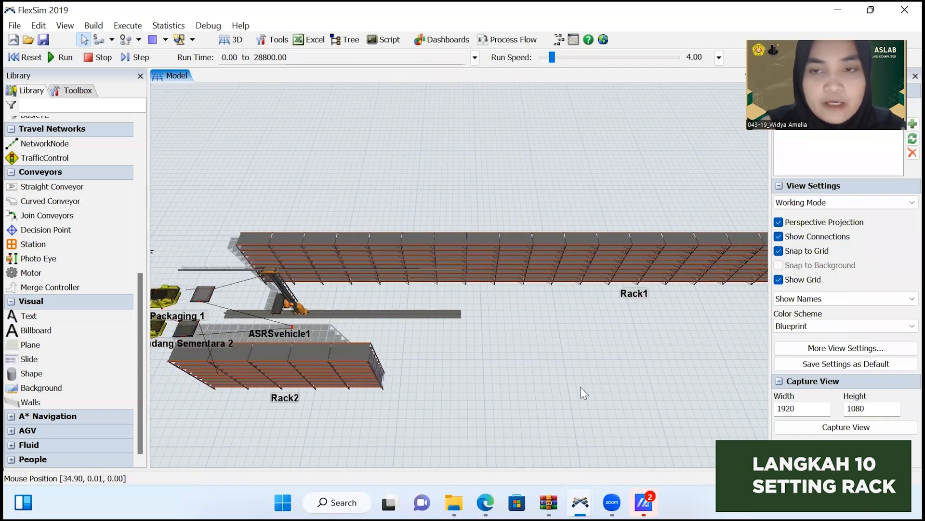
{"action": "left_click_drag", "start_coordinate": [581, 387], "coordinate": [447, 382]}
{"action": "left_click_drag", "start_coordinate": [599, 348], "coordinate": [420, 375]}
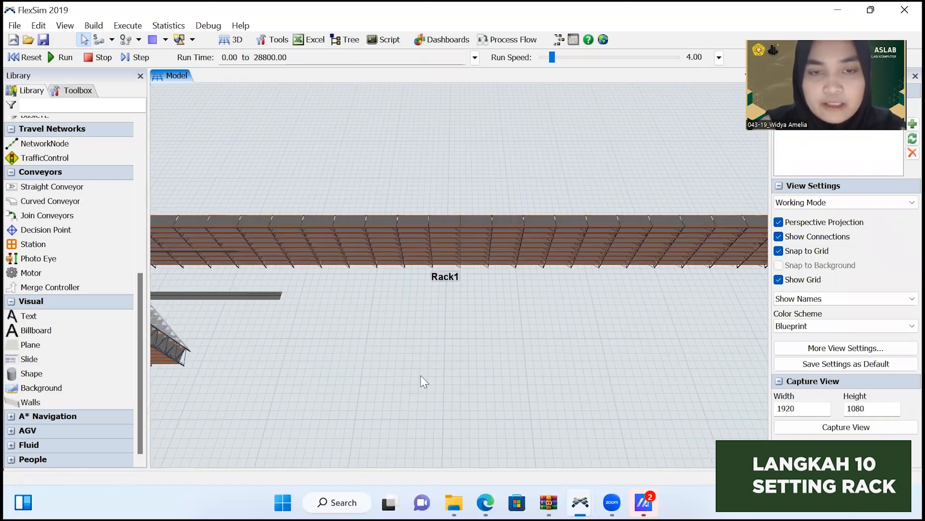
{"action": "scroll", "coordinate": [605, 423], "scroll_direction": "down", "scroll_amount": 4}
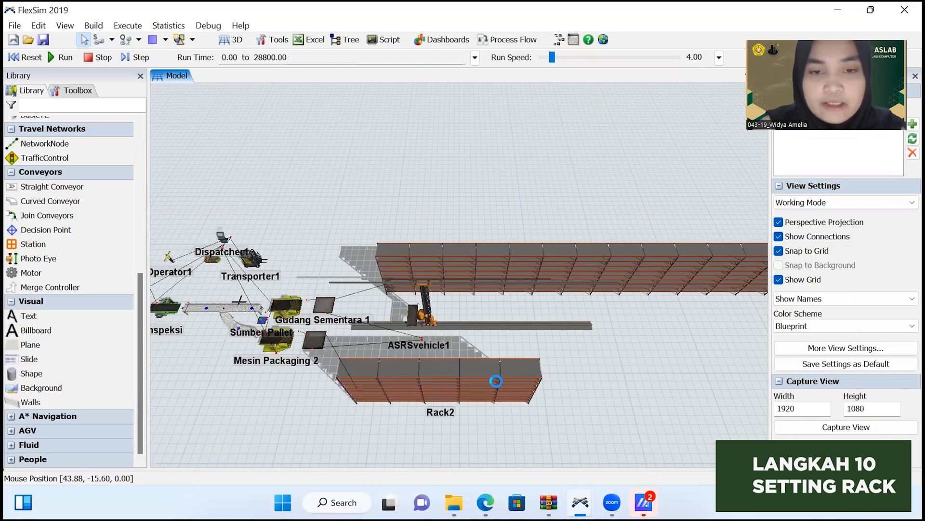
{"action": "double_click", "coordinate": [496, 381]}
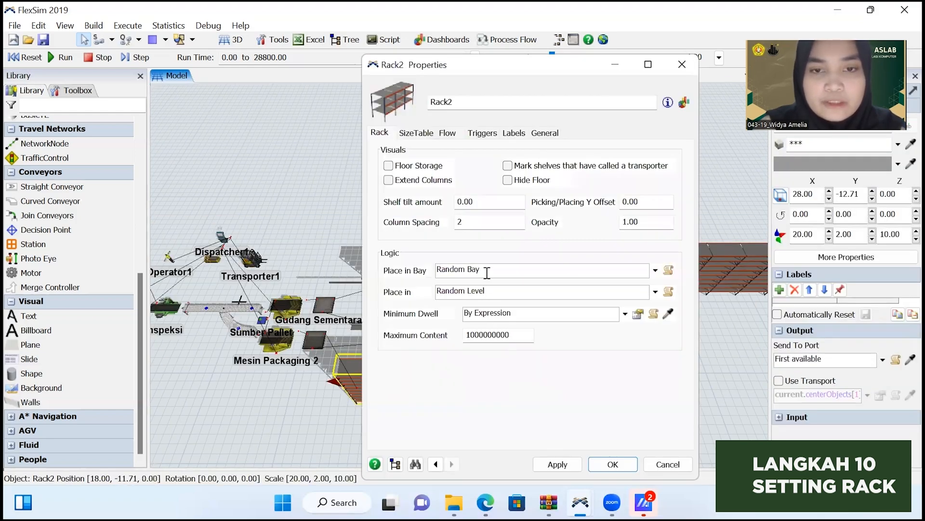
{"action": "left_click", "coordinate": [656, 270]}
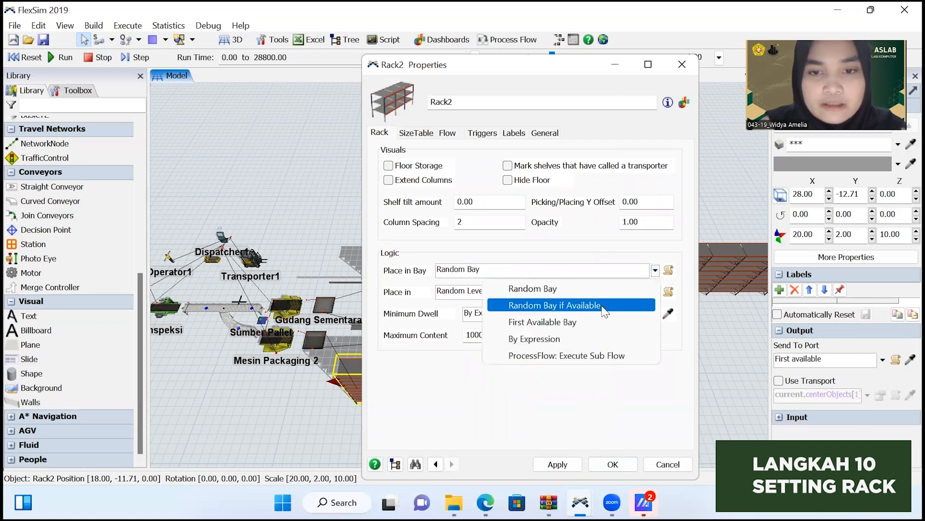
{"action": "left_click", "coordinate": [598, 323]}
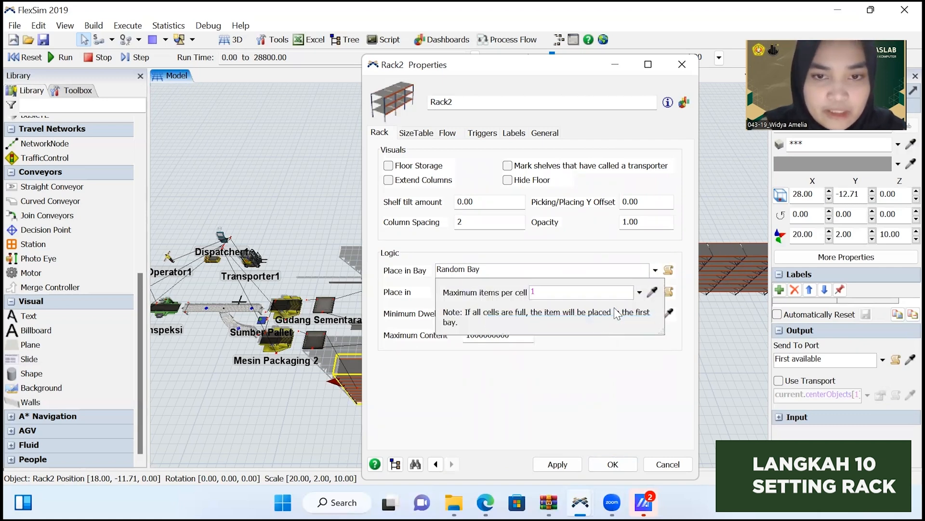
{"action": "left_click", "coordinate": [656, 293]}
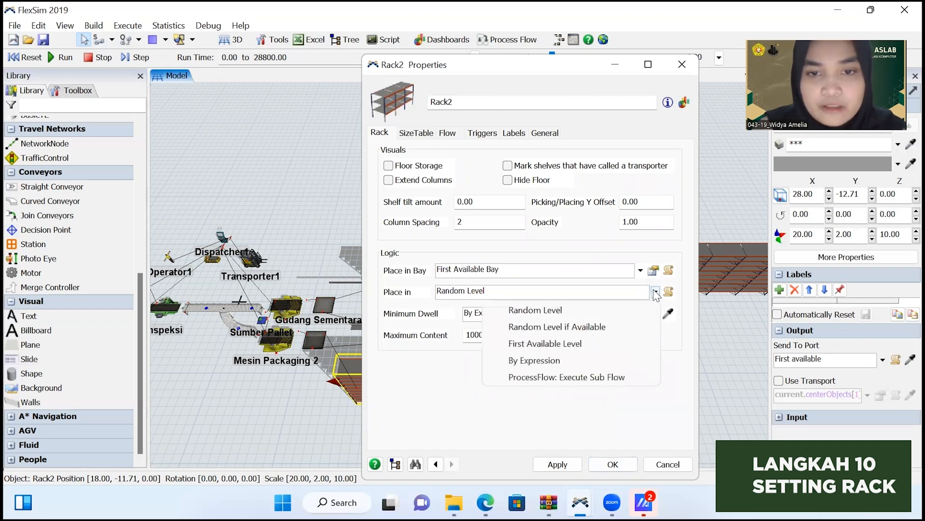
{"action": "left_click", "coordinate": [586, 344]}
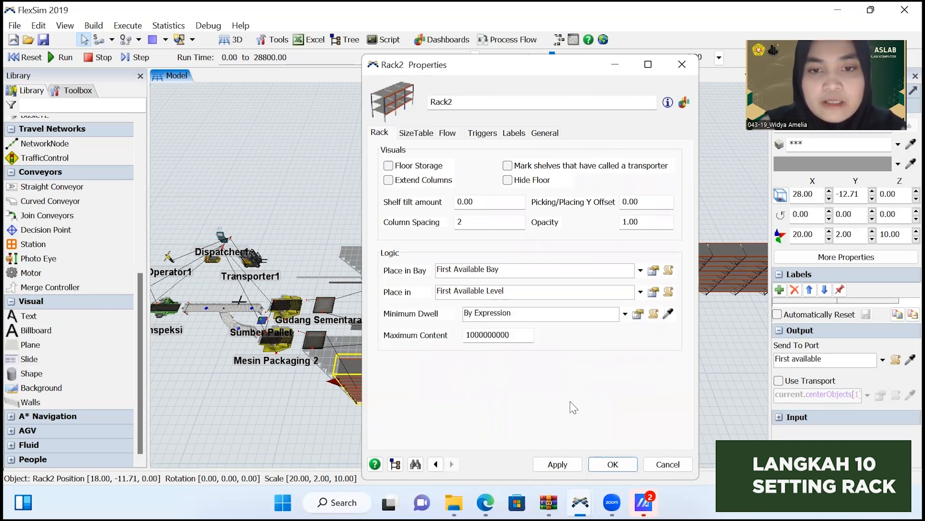
Set the maximum content of Rack2 to 400 and apply it.
{"action": "left_click_drag", "start_coordinate": [517, 336], "coordinate": [464, 337]}
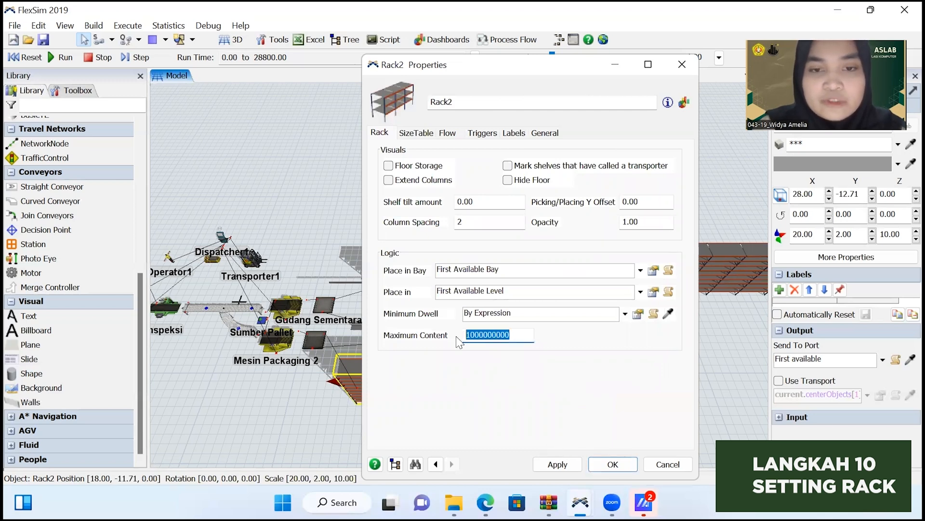
{"action": "type", "text": "400"}
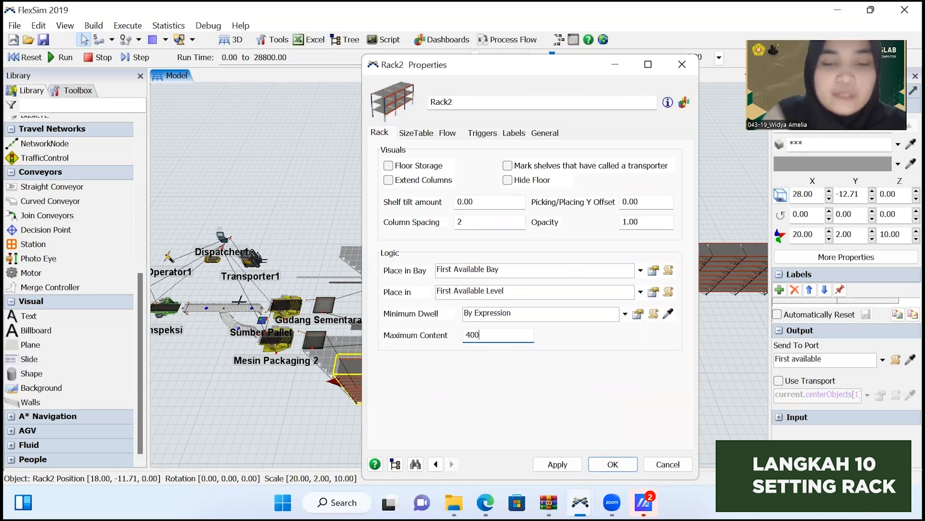
{"action": "left_click", "coordinate": [562, 465]}
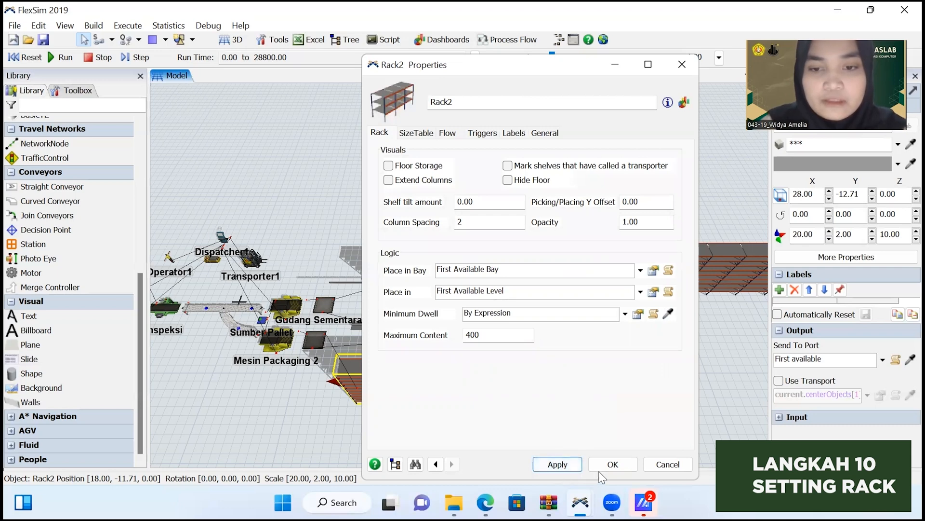
Extend Rack2 to 50 bays by repeatedly duplicating Bay 10 in its size table, and apply the change.
{"action": "left_click", "coordinate": [410, 133]}
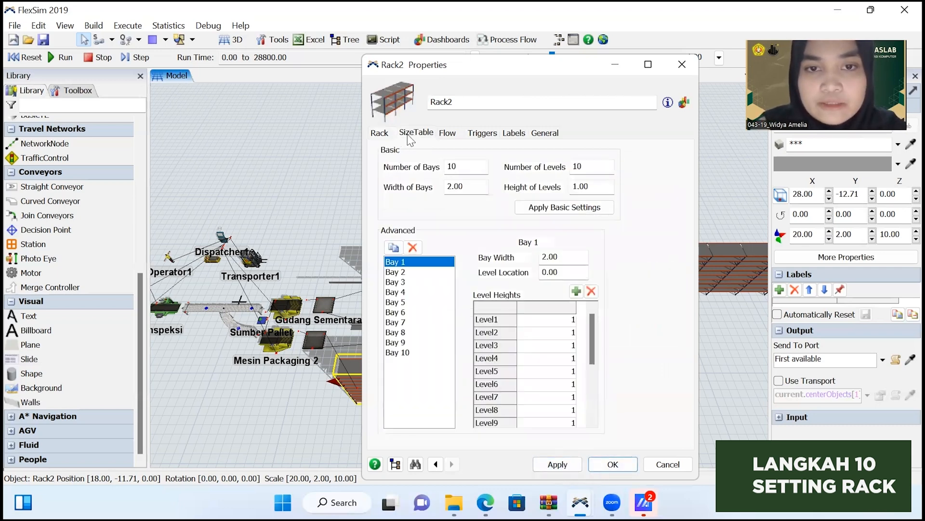
{"action": "left_click", "coordinate": [412, 352]}
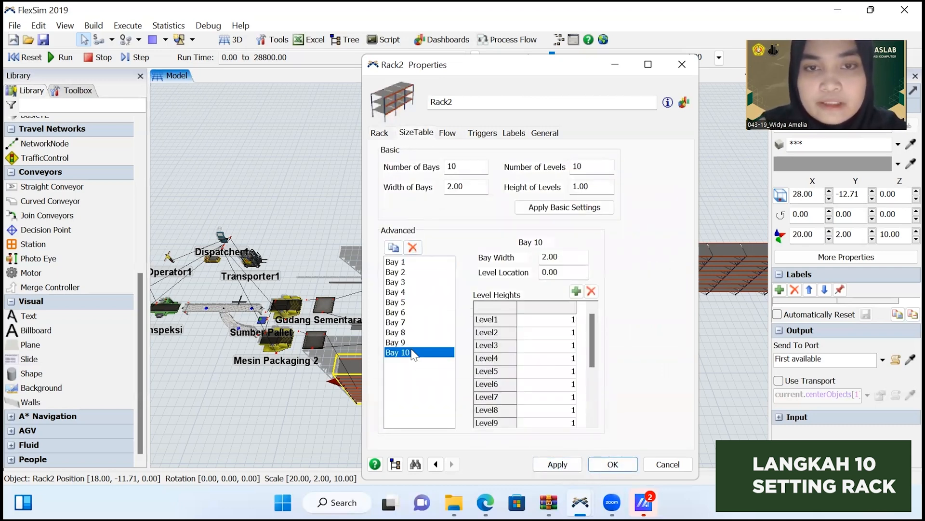
{"action": "left_click", "coordinate": [393, 247]}
{"action": "left_click", "coordinate": [393, 247]}
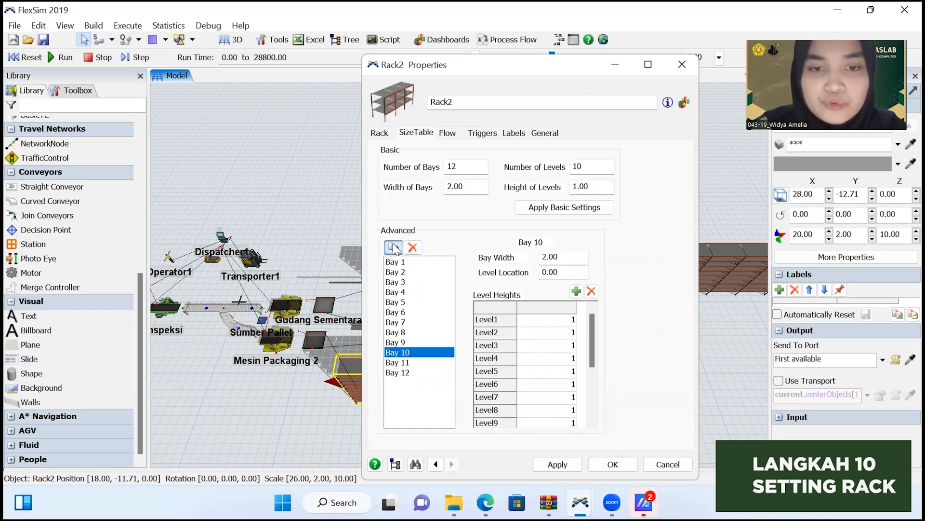
{"action": "left_click", "coordinate": [393, 247]}
{"action": "left_click", "coordinate": [394, 247]}
{"action": "left_click", "coordinate": [394, 247]}
{"action": "left_click", "coordinate": [393, 247]}
{"action": "left_click", "coordinate": [393, 247]}
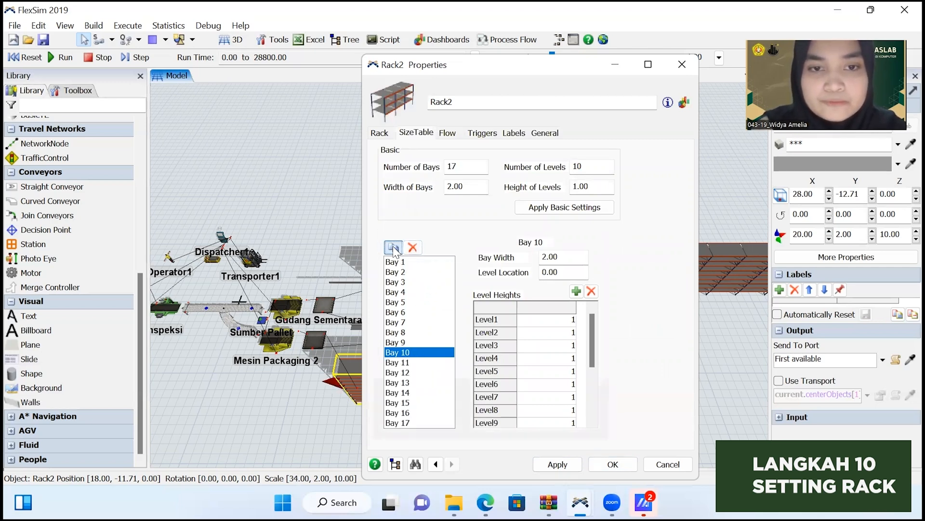
{"action": "left_click", "coordinate": [394, 248]}
{"action": "left_click", "coordinate": [394, 248]}
{"action": "left_click", "coordinate": [393, 247]}
{"action": "left_click", "coordinate": [394, 247]}
{"action": "left_click", "coordinate": [394, 247]}
{"action": "left_click", "coordinate": [394, 247]}
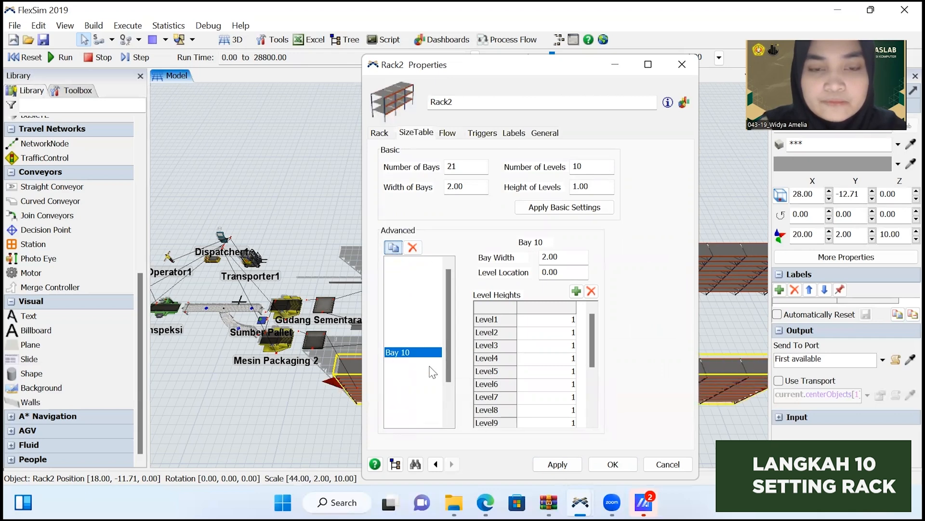
{"action": "left_click", "coordinate": [393, 248]}
{"action": "left_click", "coordinate": [393, 247]}
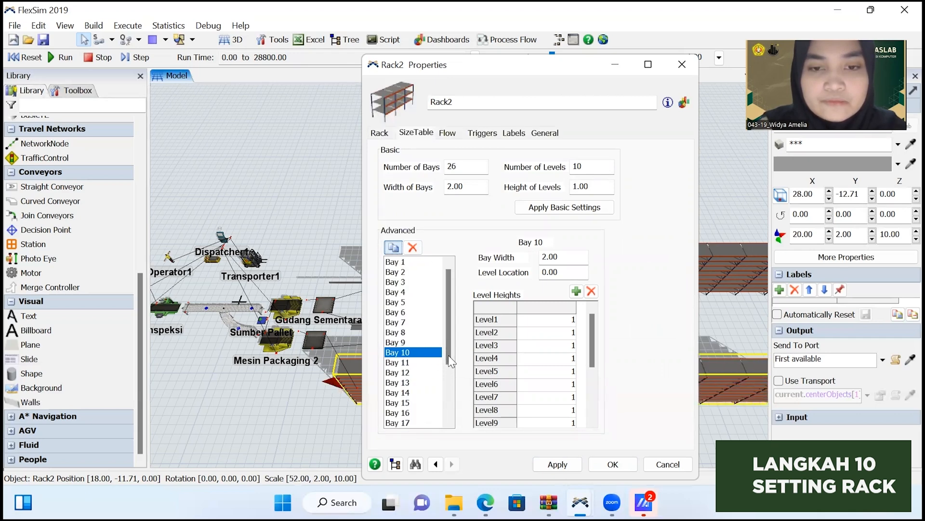
{"action": "left_click_drag", "start_coordinate": [450, 361], "coordinate": [446, 421]}
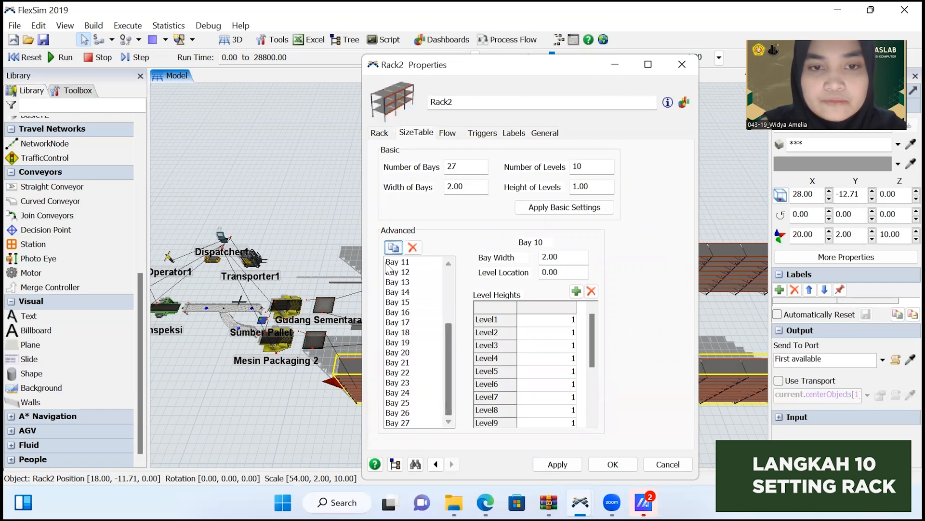
{"action": "left_click", "coordinate": [394, 247]}
{"action": "left_click", "coordinate": [394, 247]}
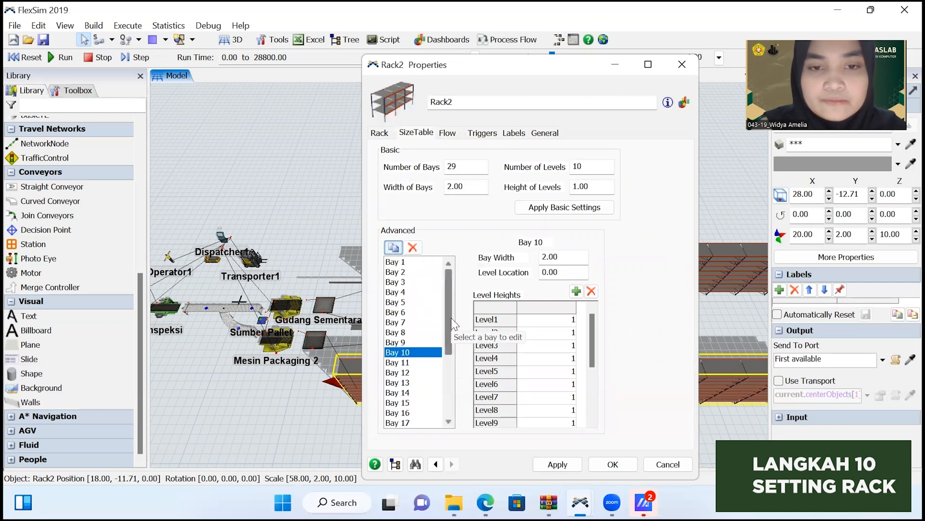
{"action": "left_click_drag", "start_coordinate": [451, 317], "coordinate": [448, 386]}
{"action": "left_click", "coordinate": [392, 247]}
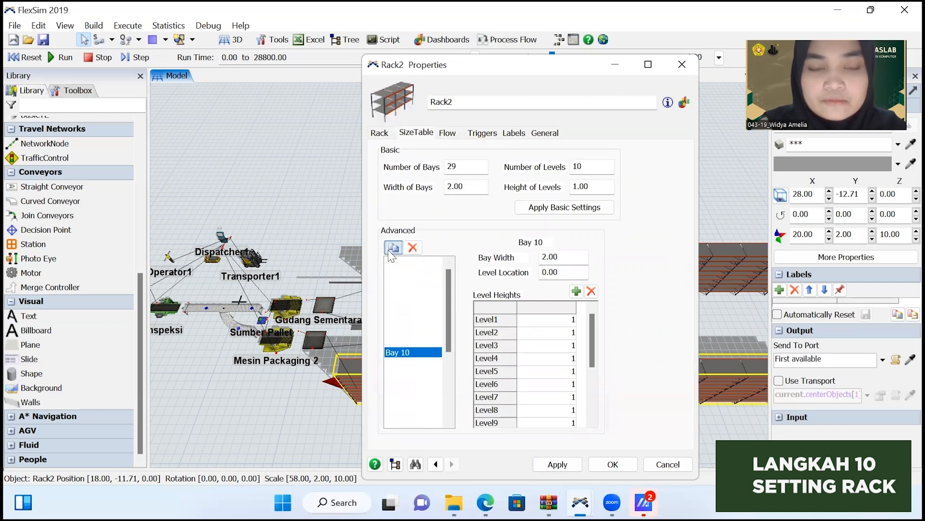
{"action": "left_click", "coordinate": [393, 247]}
{"action": "left_click", "coordinate": [393, 247]}
{"action": "left_click_drag", "start_coordinate": [449, 323], "coordinate": [448, 403]}
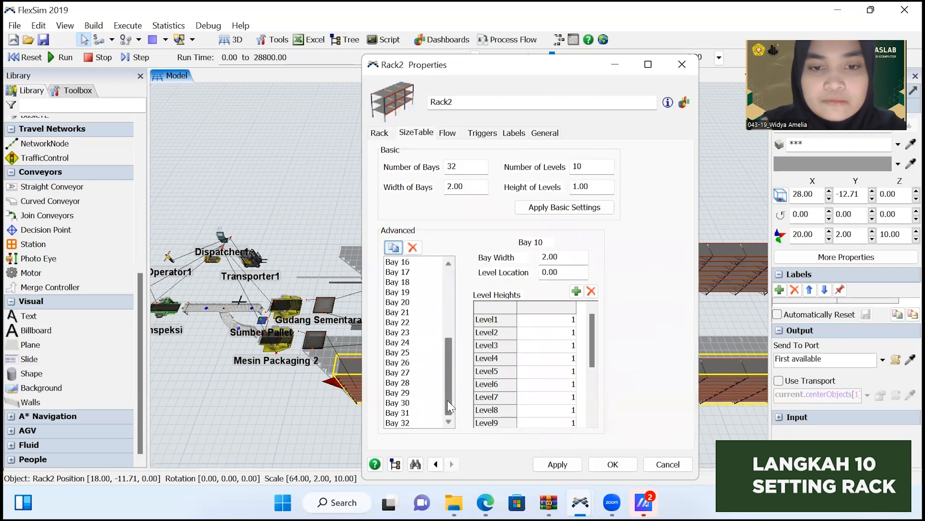
{"action": "left_click", "coordinate": [394, 247]}
{"action": "left_click", "coordinate": [394, 248]}
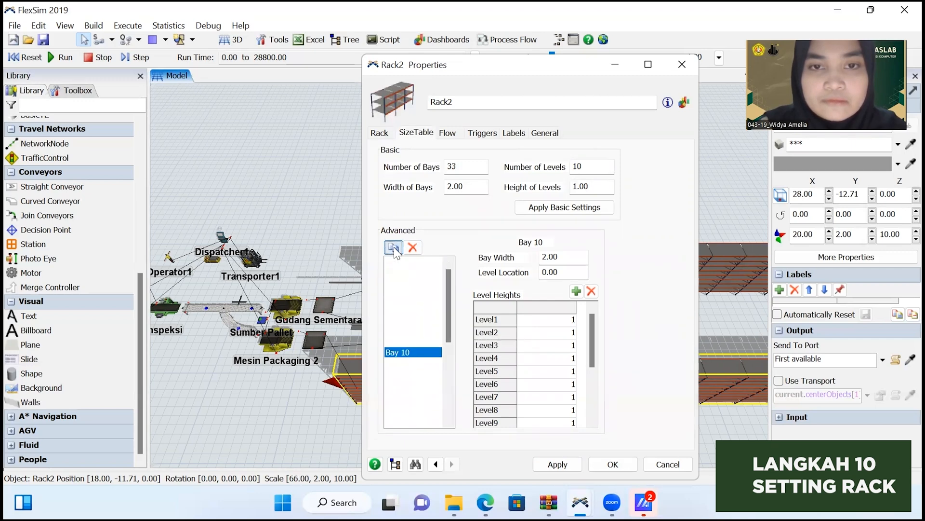
{"action": "left_click", "coordinate": [394, 247]}
{"action": "left_click", "coordinate": [394, 247]}
{"action": "left_click", "coordinate": [394, 247]}
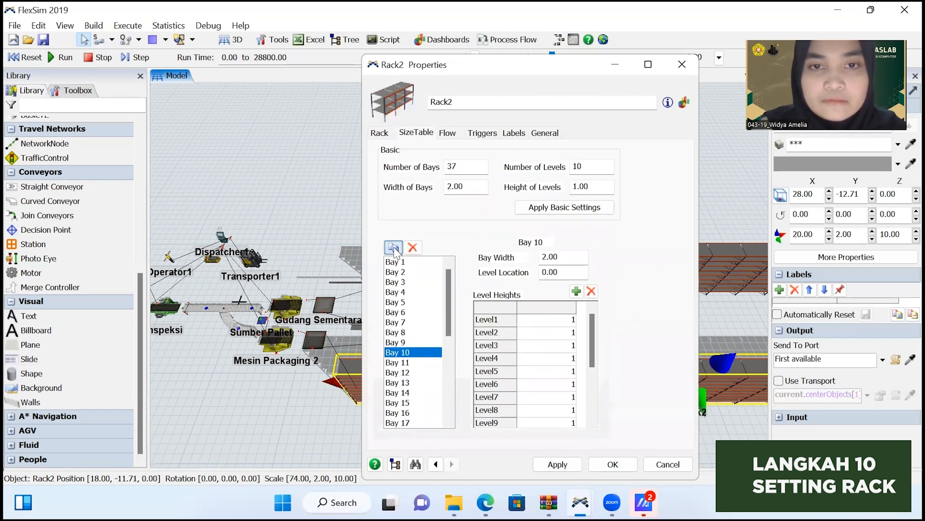
{"action": "left_click", "coordinate": [394, 247]}
{"action": "left_click", "coordinate": [394, 248]}
{"action": "left_click", "coordinate": [393, 247]}
{"action": "left_click", "coordinate": [394, 247]}
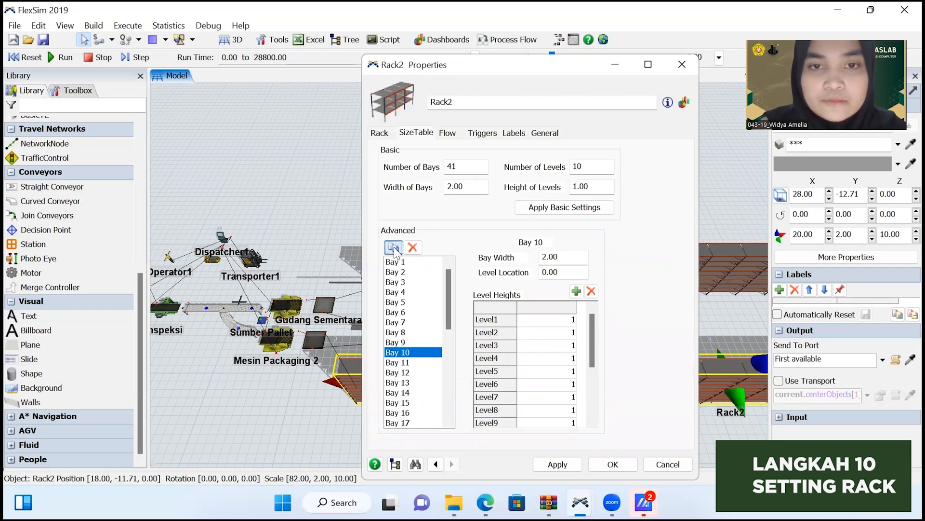
{"action": "left_click", "coordinate": [394, 247]}
{"action": "left_click", "coordinate": [394, 248]}
{"action": "left_click", "coordinate": [394, 247]}
{"action": "left_click", "coordinate": [394, 247]}
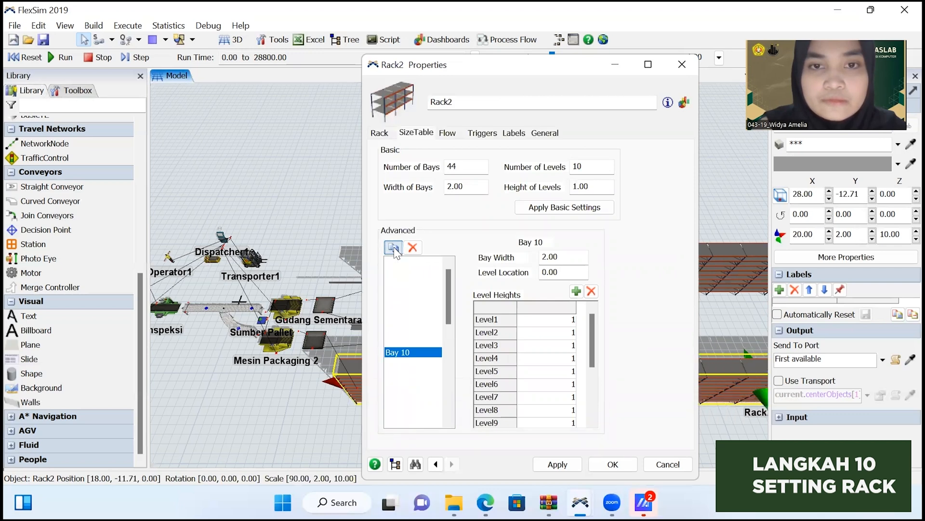
{"action": "left_click", "coordinate": [393, 248]}
{"action": "left_click", "coordinate": [394, 248]}
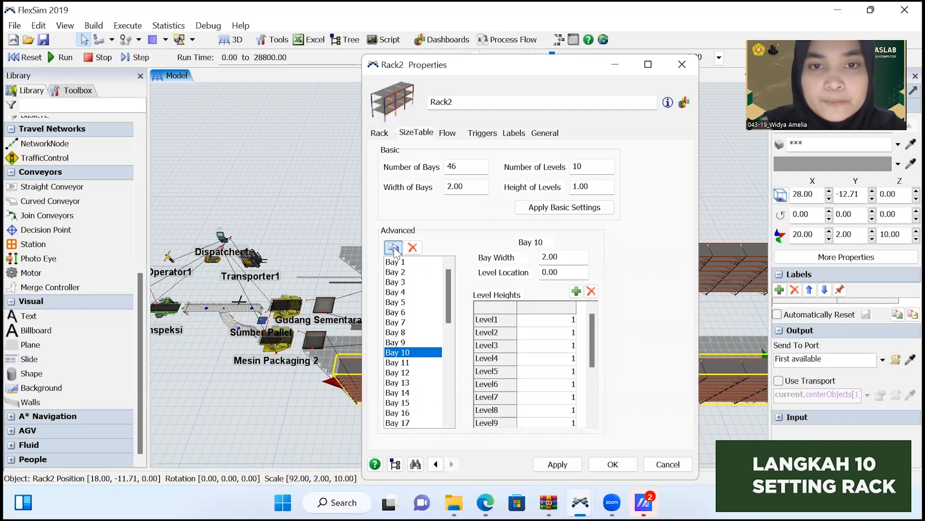
{"action": "left_click", "coordinate": [394, 247]}
{"action": "left_click", "coordinate": [394, 247]}
{"action": "left_click", "coordinate": [394, 247]}
{"action": "left_click", "coordinate": [394, 248]}
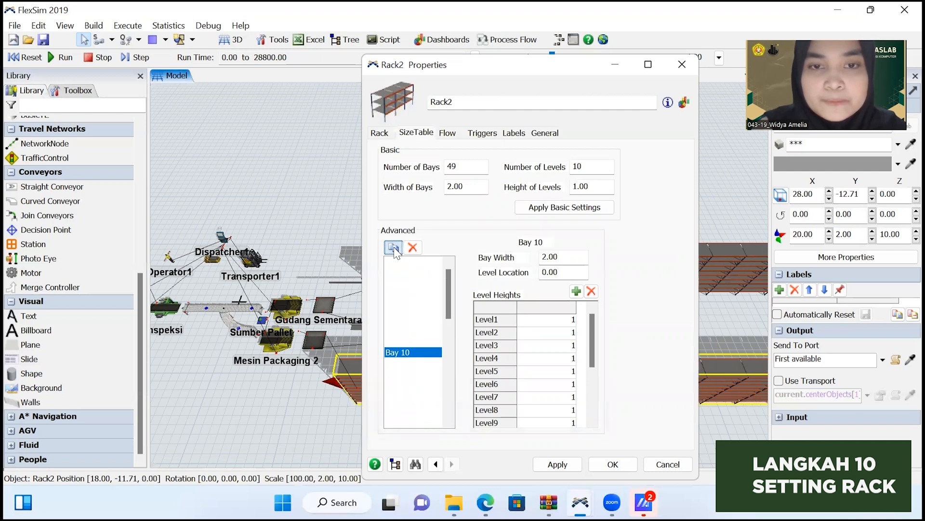
{"action": "left_click", "coordinate": [557, 465]}
{"action": "left_click", "coordinate": [606, 464]}
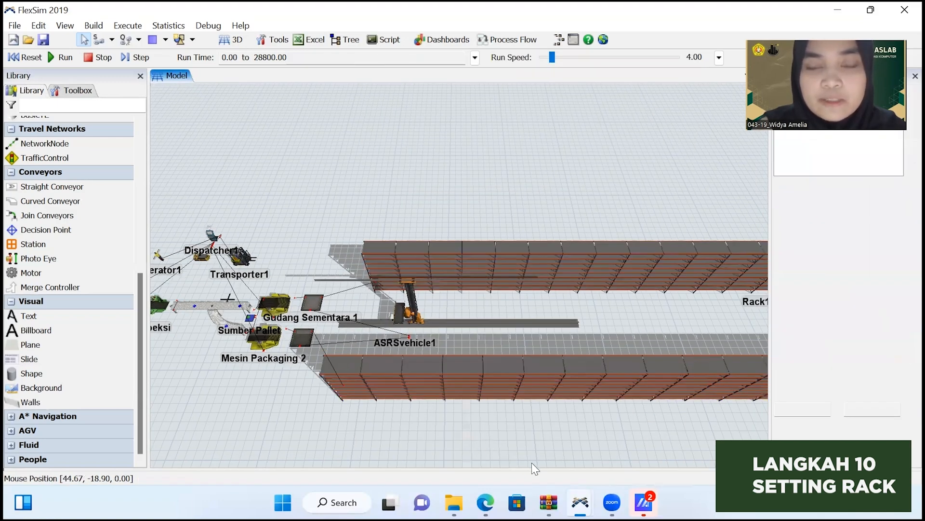
Set Dispatcher1's Pass To rule to Shortest Distance and apply it.
{"action": "left_click_drag", "start_coordinate": [531, 462], "coordinate": [424, 449]}
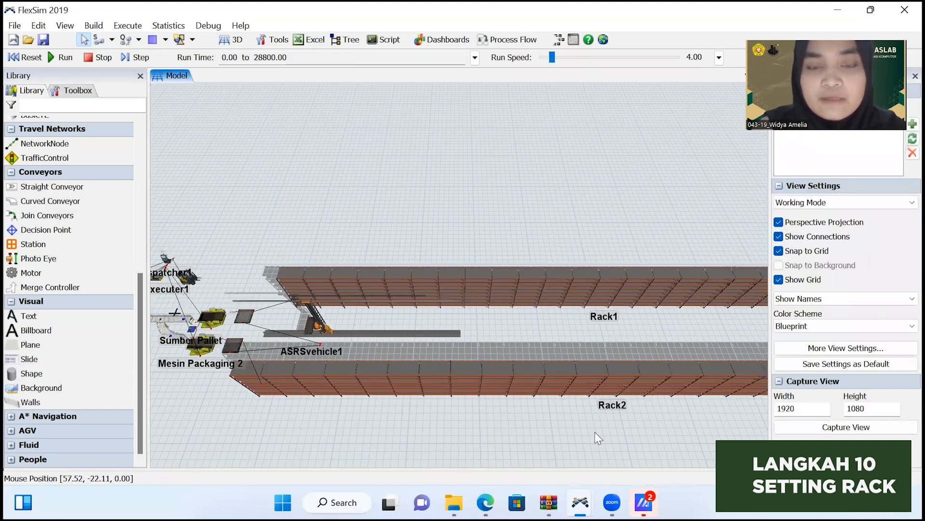
{"action": "left_click_drag", "start_coordinate": [595, 432], "coordinate": [456, 426]}
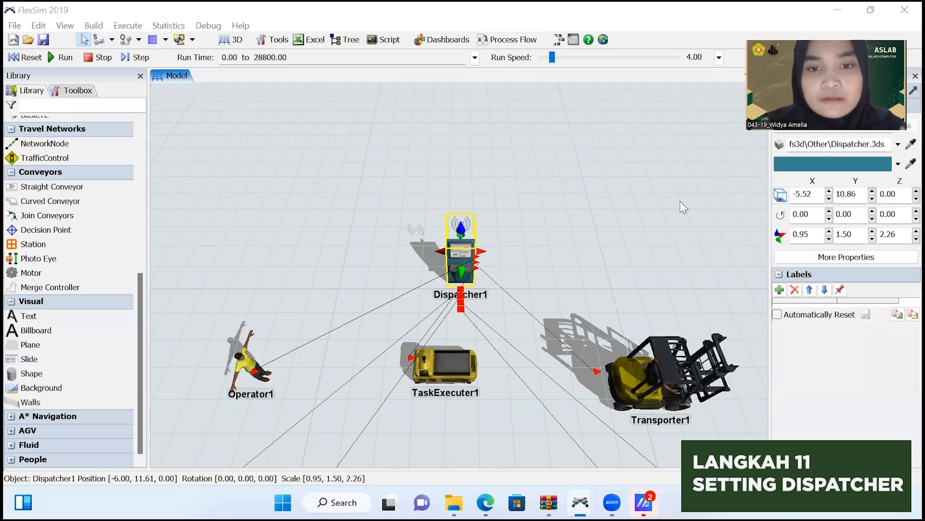
{"action": "left_click", "coordinate": [681, 201]}
{"action": "scroll", "coordinate": [677, 207], "scroll_direction": "down", "scroll_amount": 3}
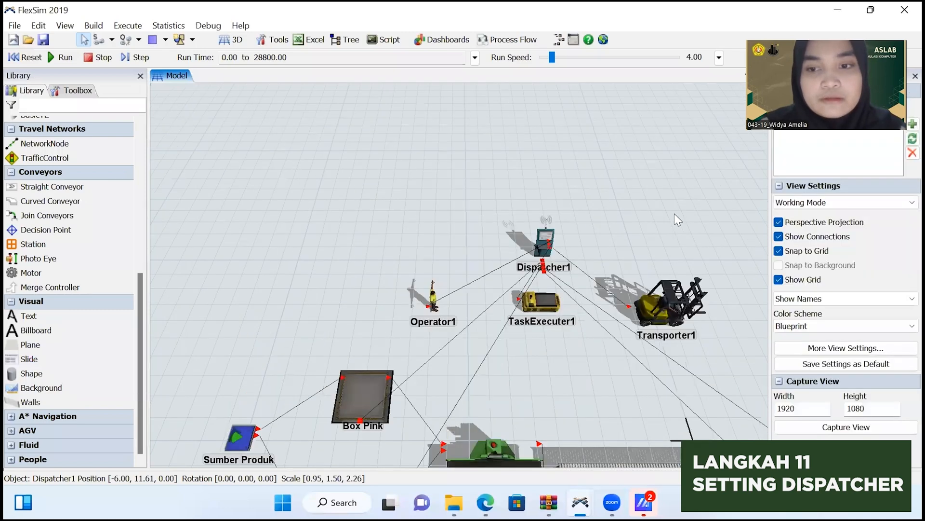
{"action": "scroll", "coordinate": [450, 171], "scroll_direction": "down", "scroll_amount": 3}
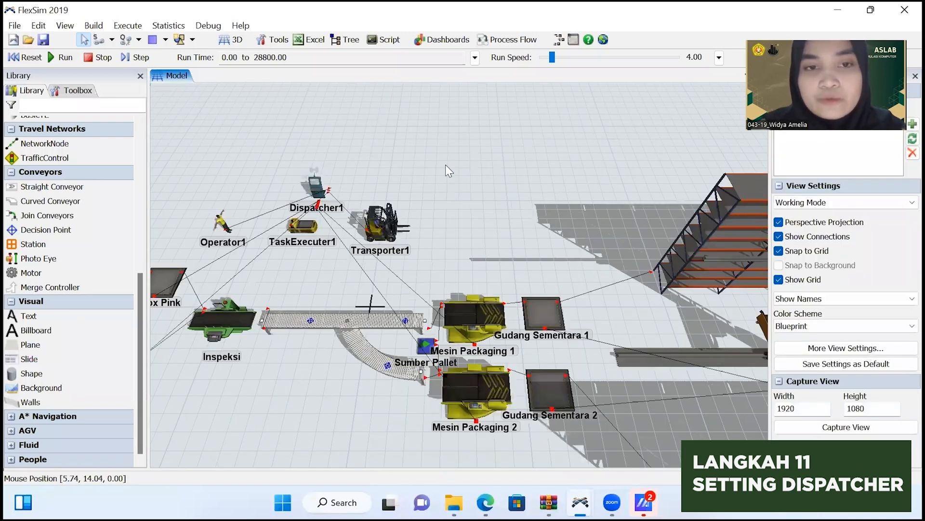
{"action": "left_click_drag", "start_coordinate": [447, 166], "coordinate": [599, 197]}
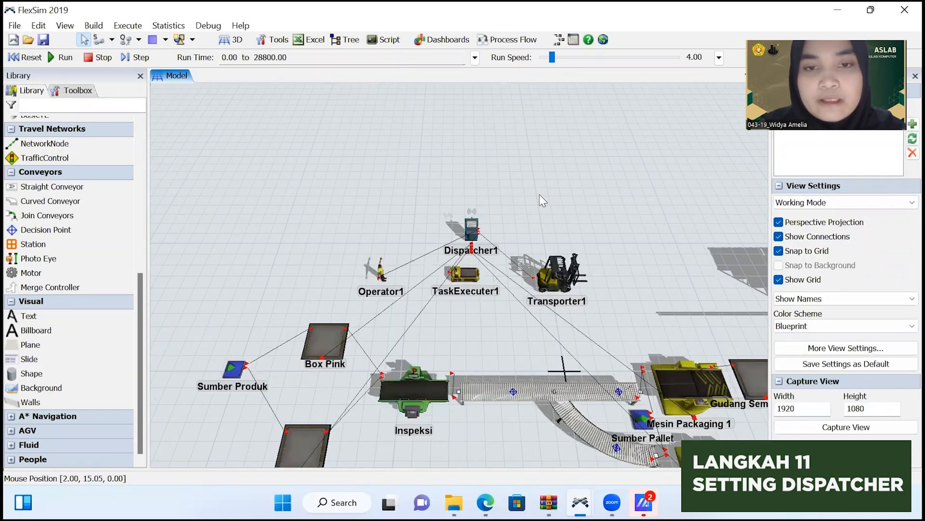
{"action": "scroll", "coordinate": [497, 249], "scroll_direction": "up", "scroll_amount": 5}
{"action": "left_click", "coordinate": [496, 252]}
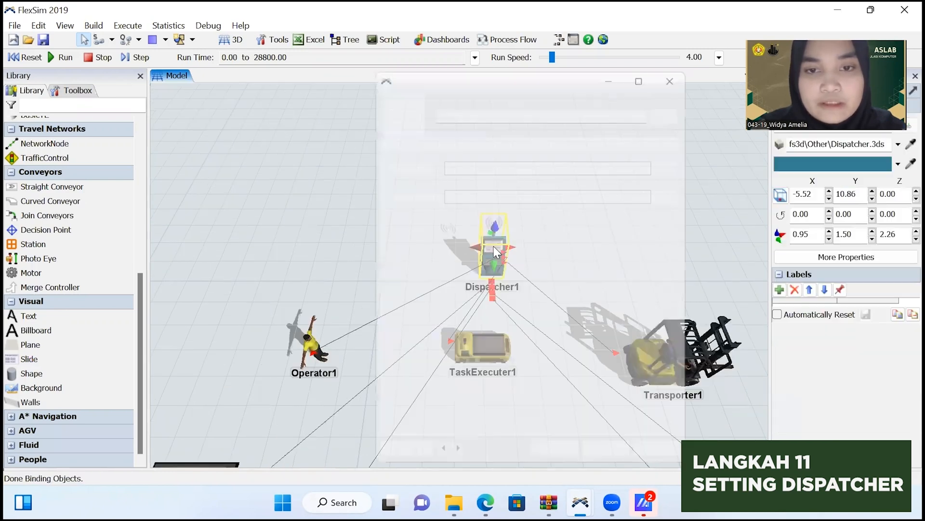
{"action": "double_click", "coordinate": [496, 244]}
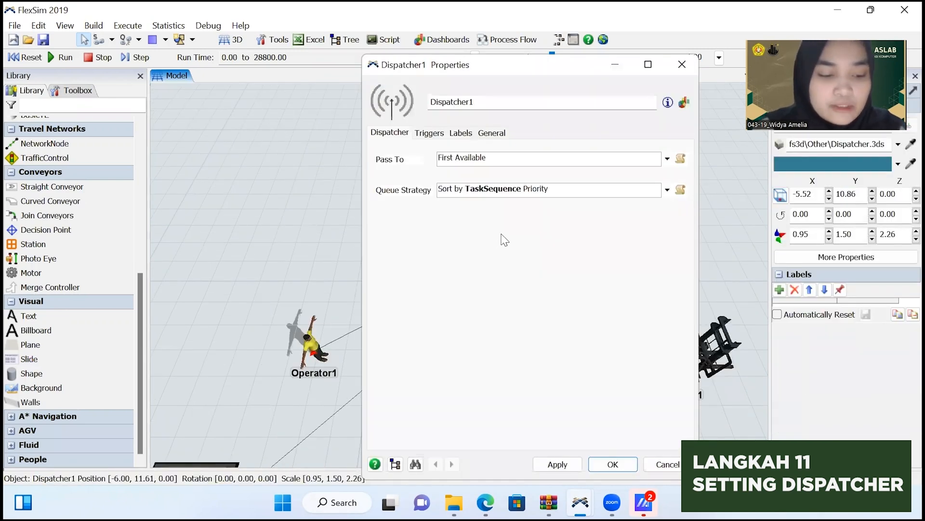
{"action": "left_click", "coordinate": [668, 159]}
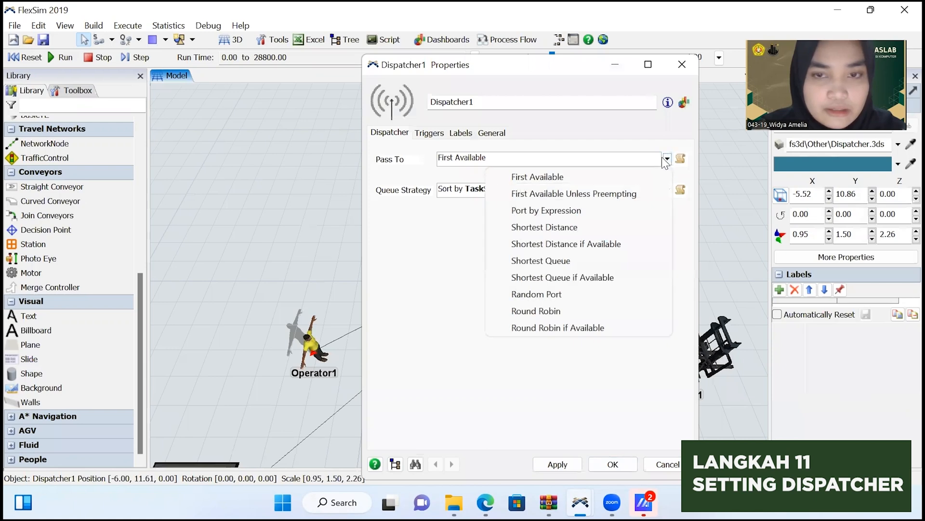
{"action": "left_click", "coordinate": [588, 229]}
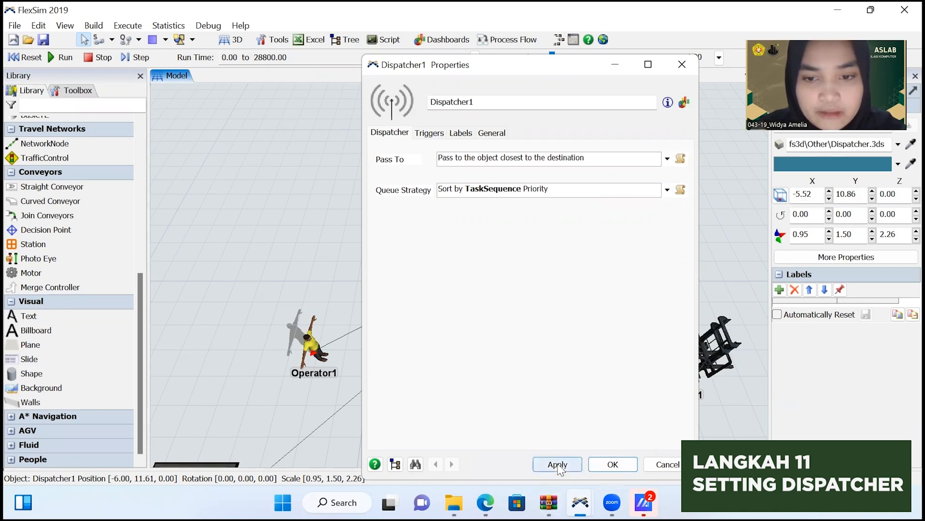
{"action": "left_click", "coordinate": [612, 464]}
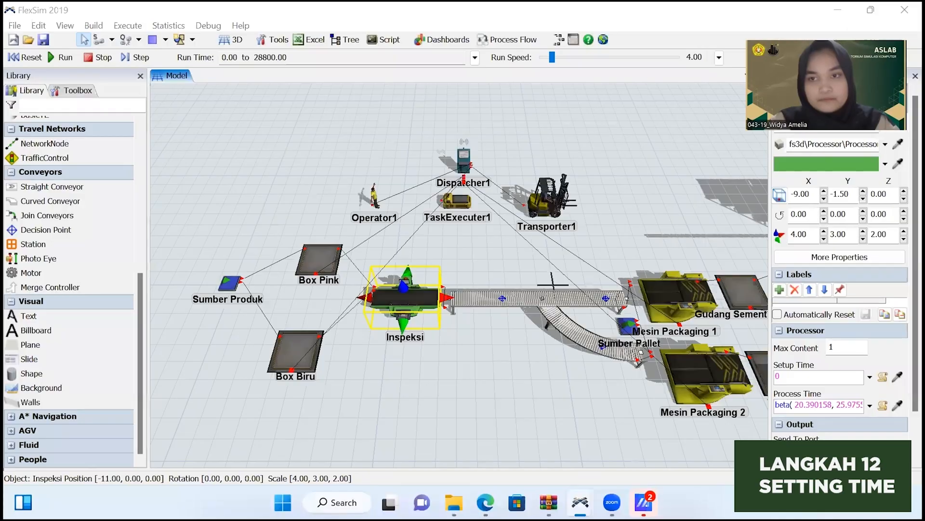
Add a new time table to the Inspeksi processor's breakdown settings.
{"action": "left_click", "coordinate": [525, 343]}
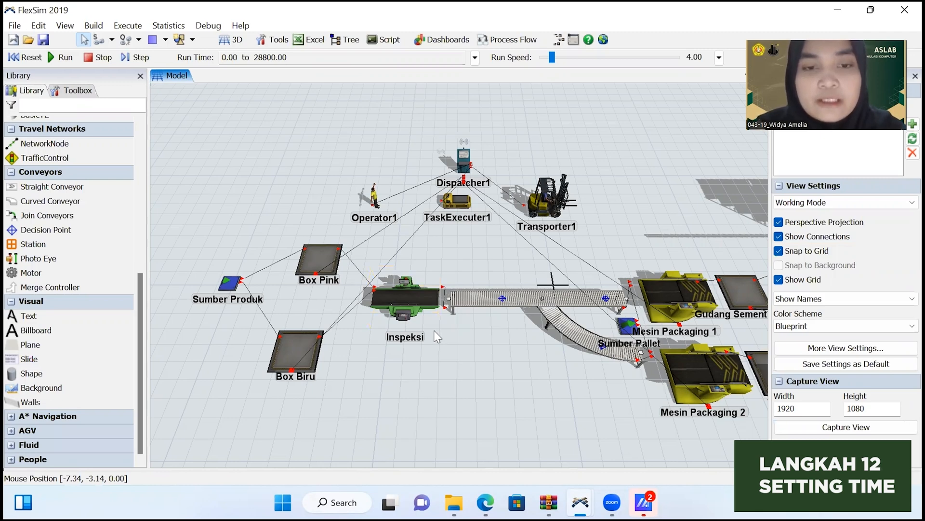
{"action": "double_click", "coordinate": [413, 310]}
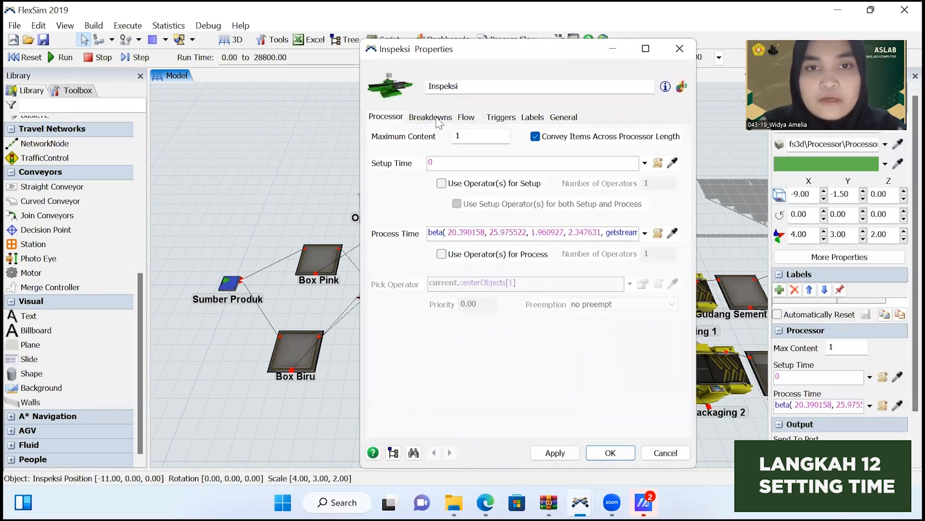
{"action": "left_click", "coordinate": [435, 118]}
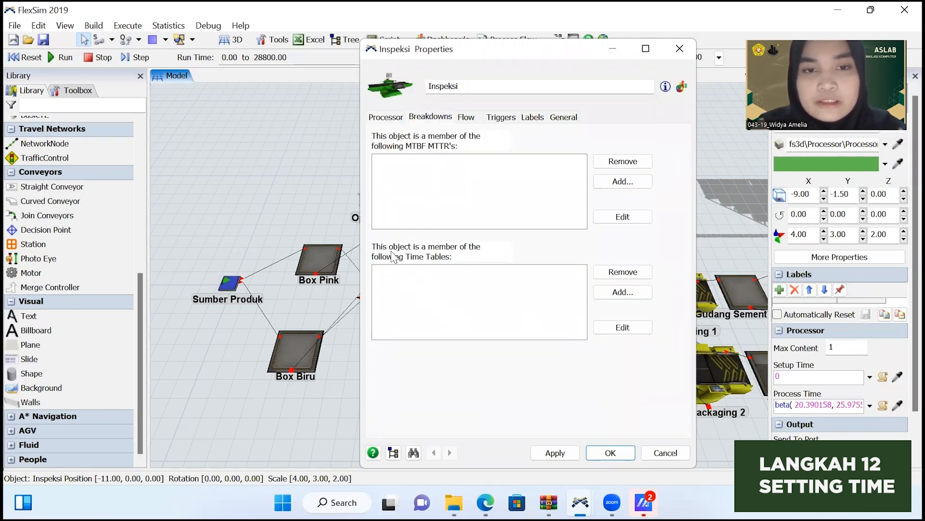
{"action": "left_click", "coordinate": [605, 294]}
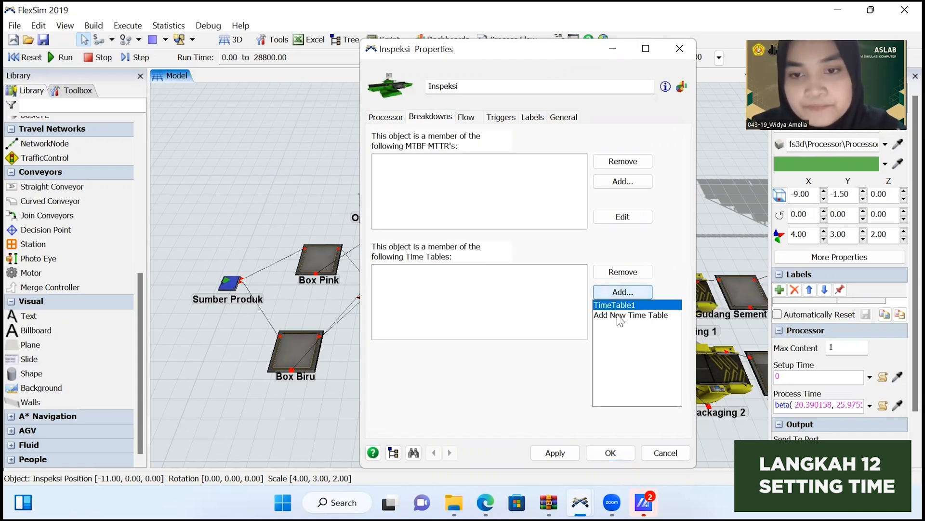
{"action": "left_click", "coordinate": [616, 316]}
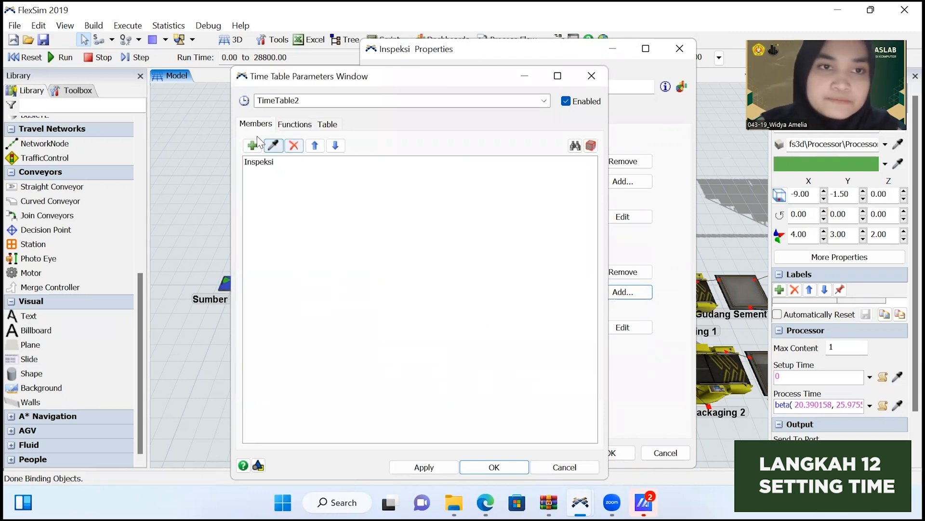
Add all sources, queues, processors, combiners and racks as members of the new time table.
{"action": "left_click", "coordinate": [253, 145]}
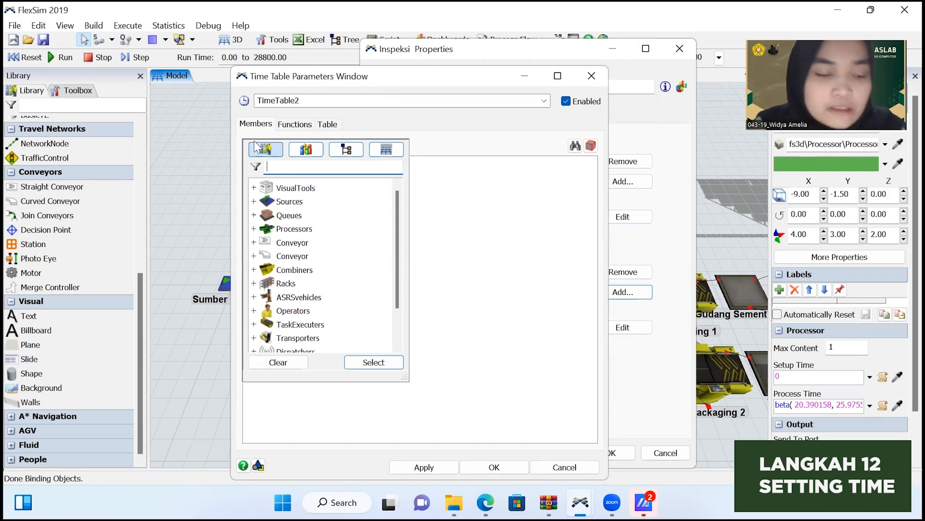
{"action": "left_click", "coordinate": [289, 202]}
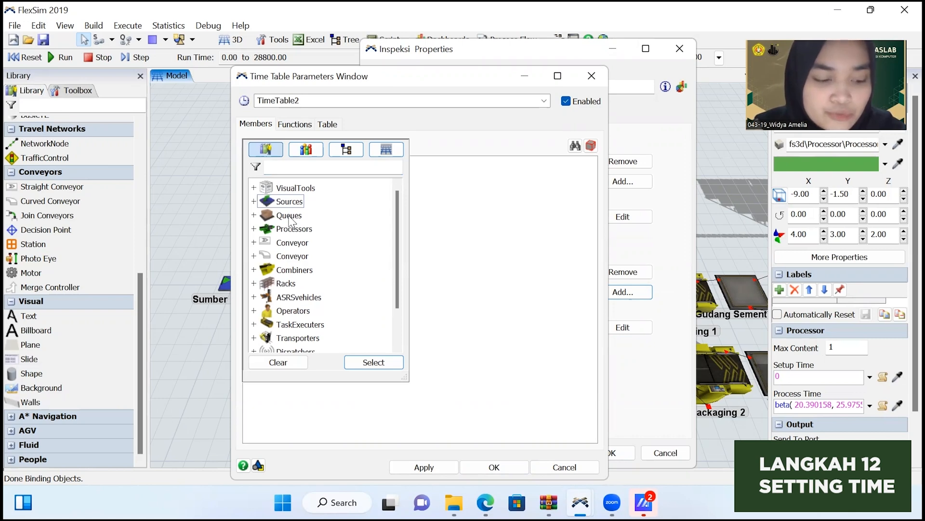
{"action": "left_click", "coordinate": [289, 217], "text": "ctrl"}
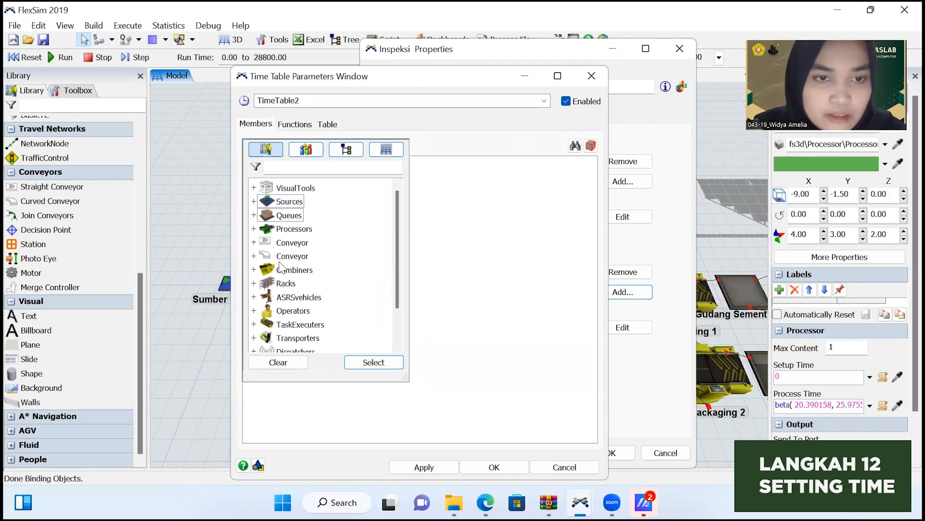
{"action": "left_click", "coordinate": [286, 284], "text": "ctrl"}
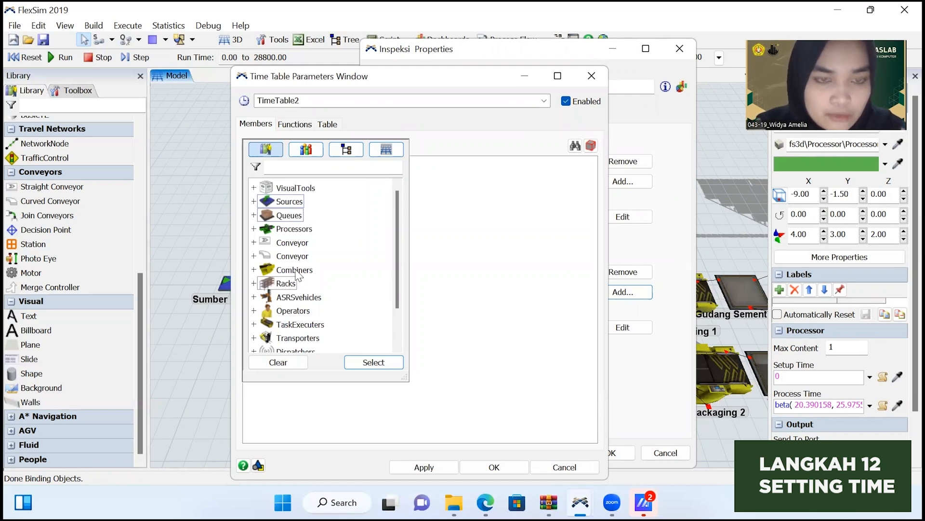
{"action": "left_click", "coordinate": [295, 271], "text": "ctrl"}
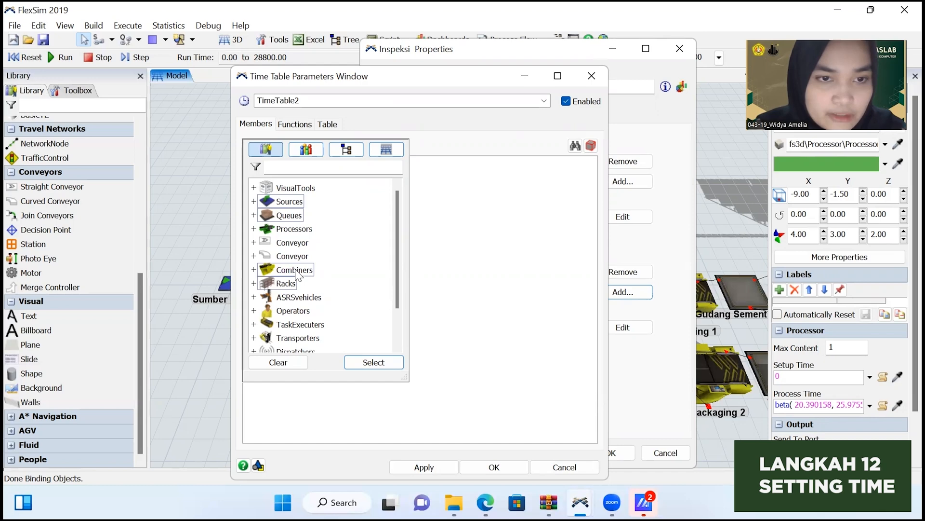
{"action": "left_click", "coordinate": [291, 230], "text": "ctrl"}
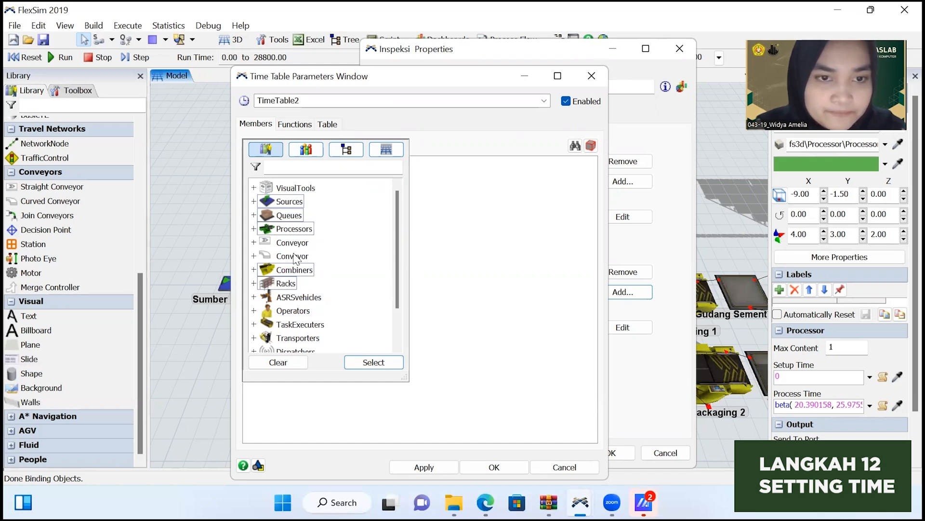
{"action": "left_click", "coordinate": [362, 363]}
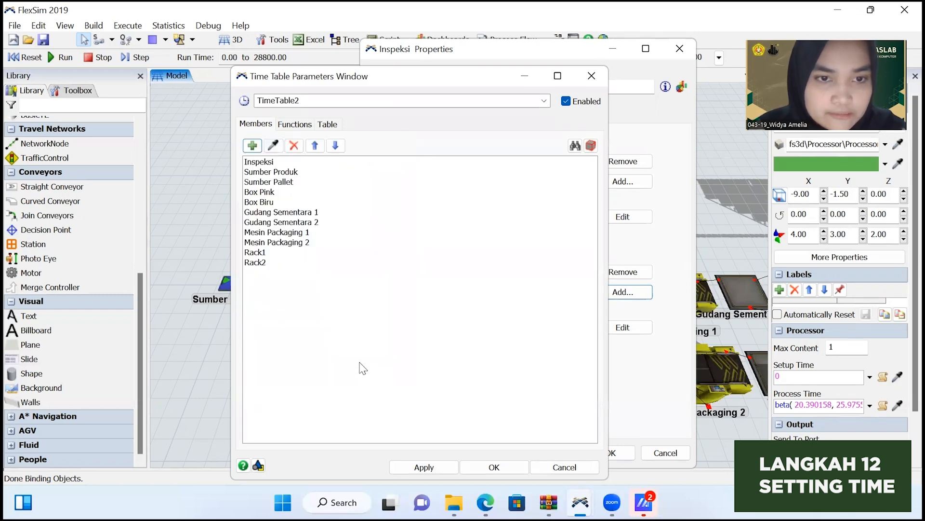
Set the time table to Daily Repeat mode and draw a down period of about one hour starting at 12:00 PM.
{"action": "left_click", "coordinate": [328, 126]}
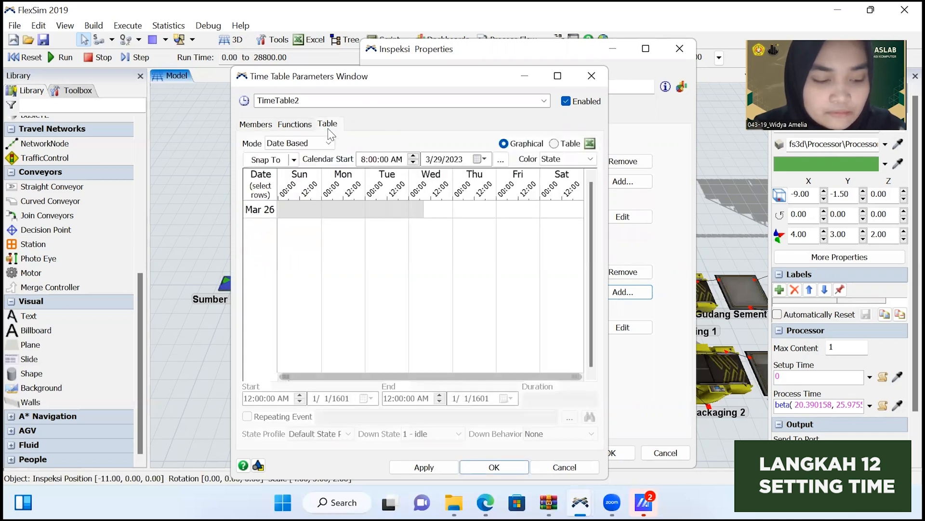
{"action": "left_click", "coordinate": [294, 143]}
{"action": "left_click", "coordinate": [300, 166]}
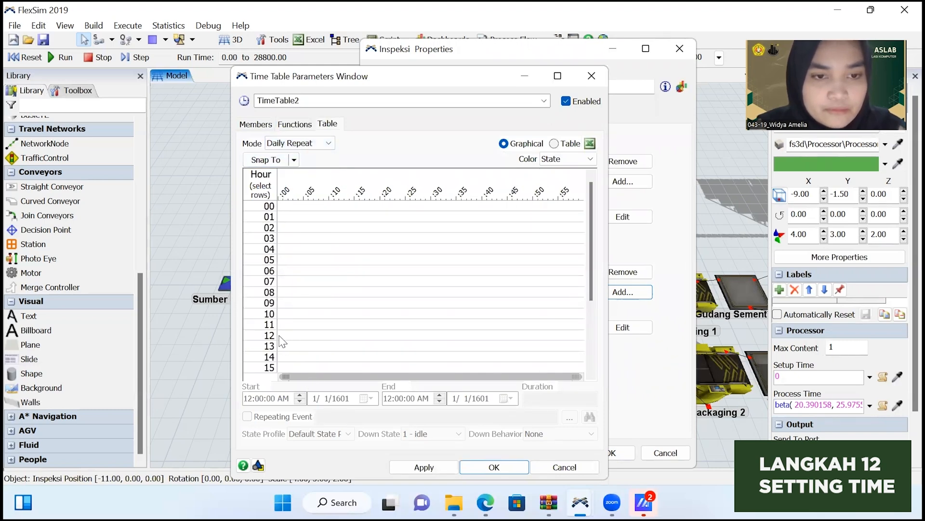
{"action": "left_click_drag", "start_coordinate": [279, 337], "coordinate": [294, 340]}
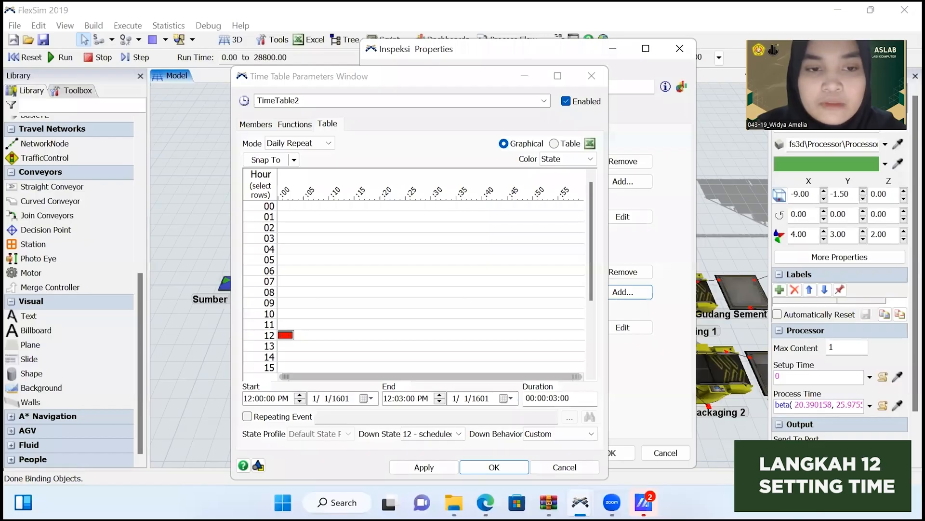
{"action": "left_click", "coordinate": [287, 334]}
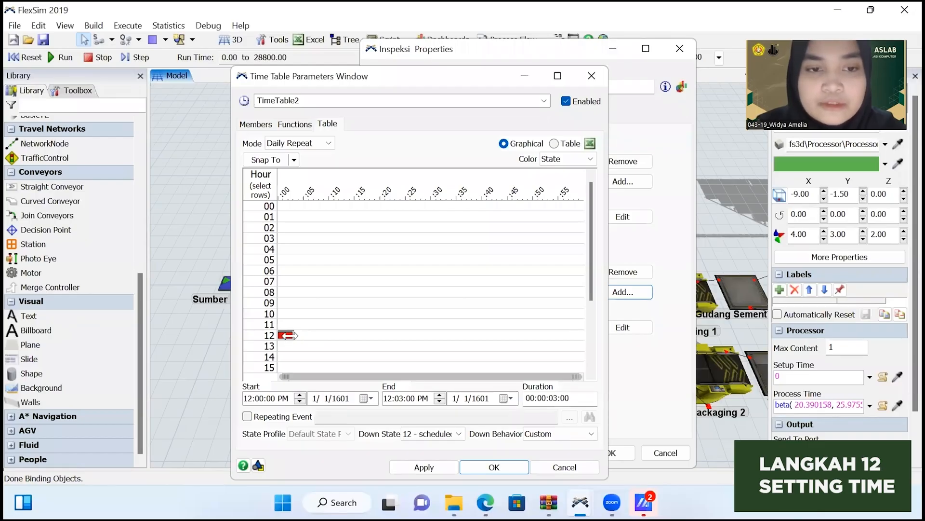
{"action": "left_click_drag", "start_coordinate": [293, 336], "coordinate": [582, 342]}
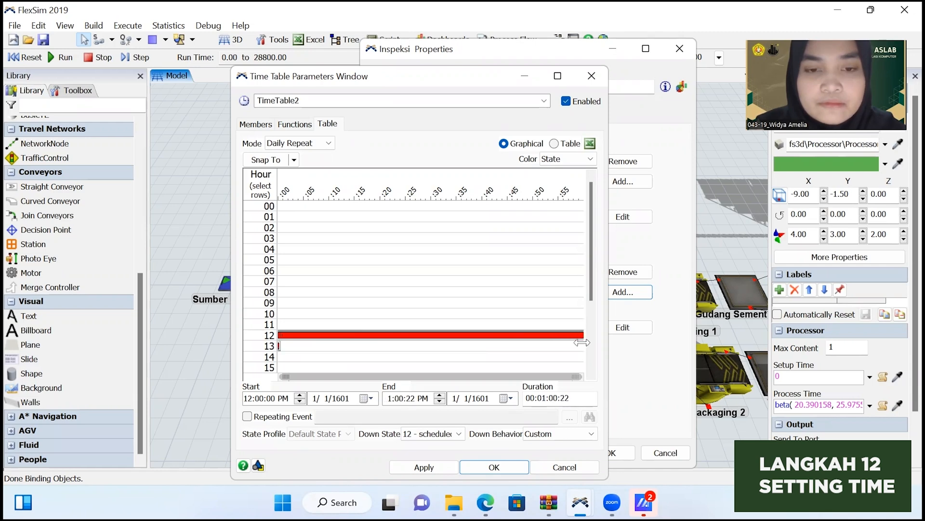
Set the down period's end time to 1:00:00 PM and confirm the time table and Inspeksi's properties.
{"action": "left_click", "coordinate": [410, 399]}
{"action": "type", "text": "00"}
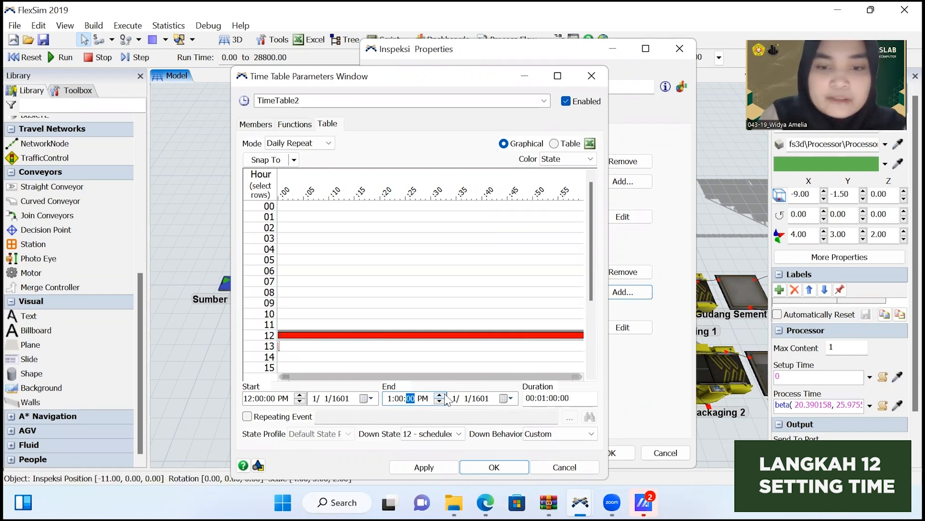
{"action": "left_click", "coordinate": [543, 398]}
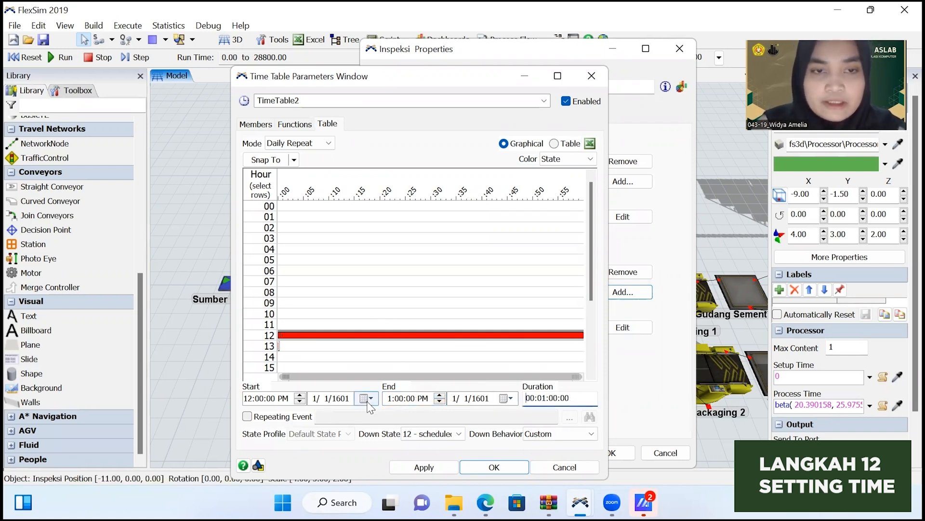
{"action": "left_click", "coordinate": [403, 466]}
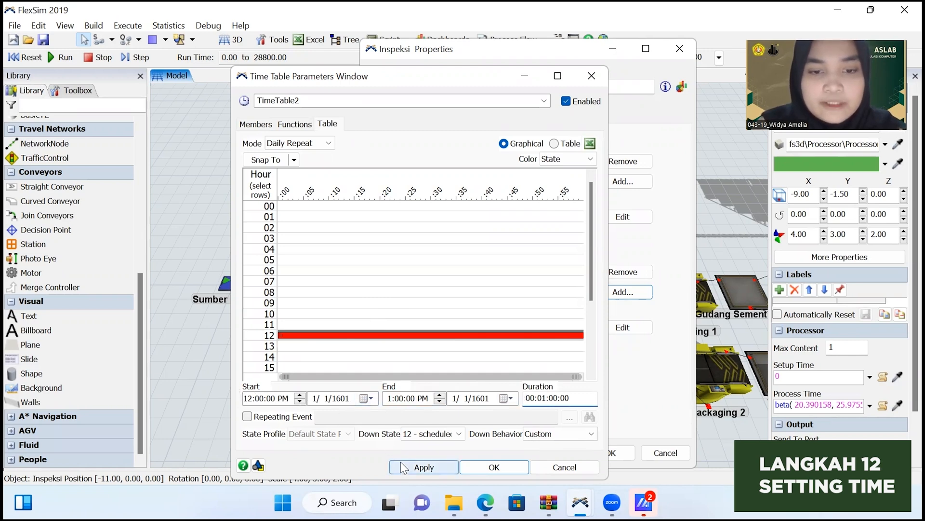
{"action": "left_click", "coordinate": [493, 467]}
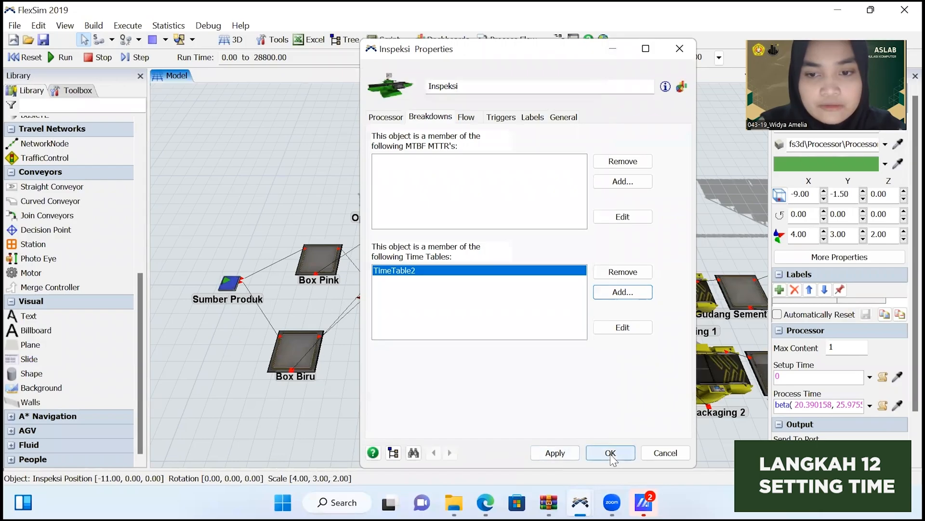
{"action": "left_click", "coordinate": [621, 453]}
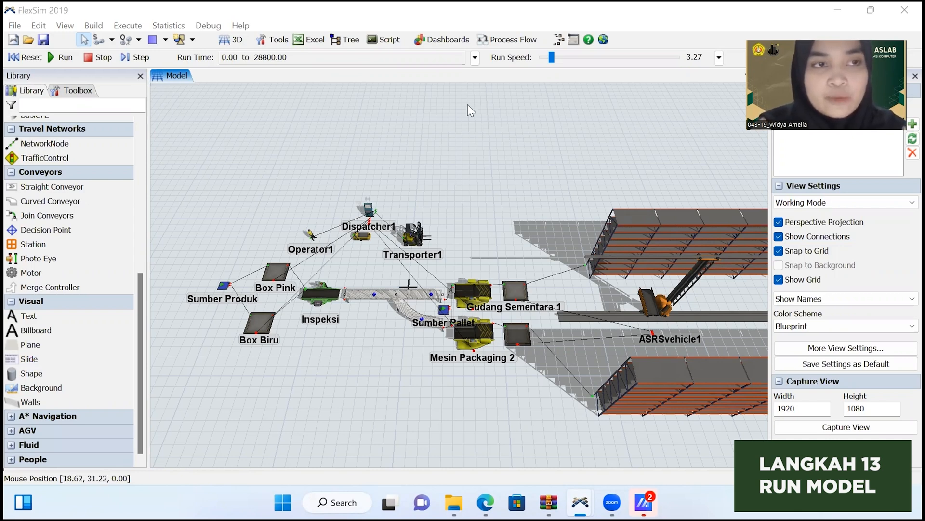
Run the simulation with the run speed raised to about 118 and watch the packaging and storage area.
{"action": "left_click", "coordinate": [63, 58]}
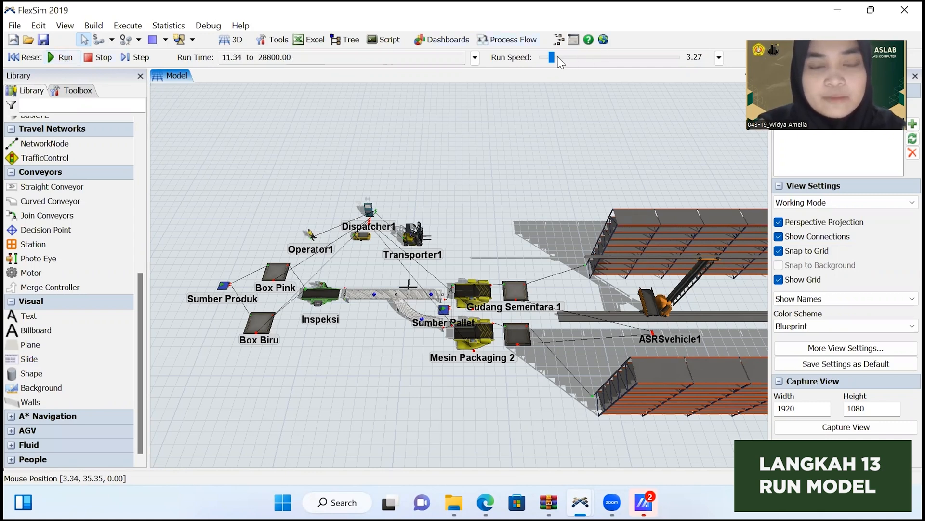
{"action": "left_click_drag", "start_coordinate": [560, 56], "coordinate": [568, 58]}
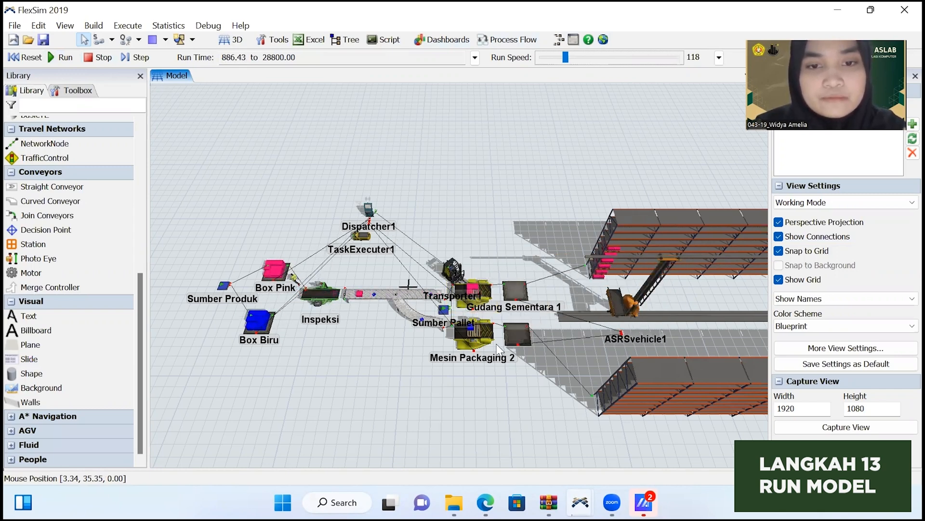
{"action": "left_click_drag", "start_coordinate": [464, 383], "coordinate": [436, 360]}
{"action": "scroll", "coordinate": [438, 359], "scroll_direction": "up", "scroll_amount": 2}
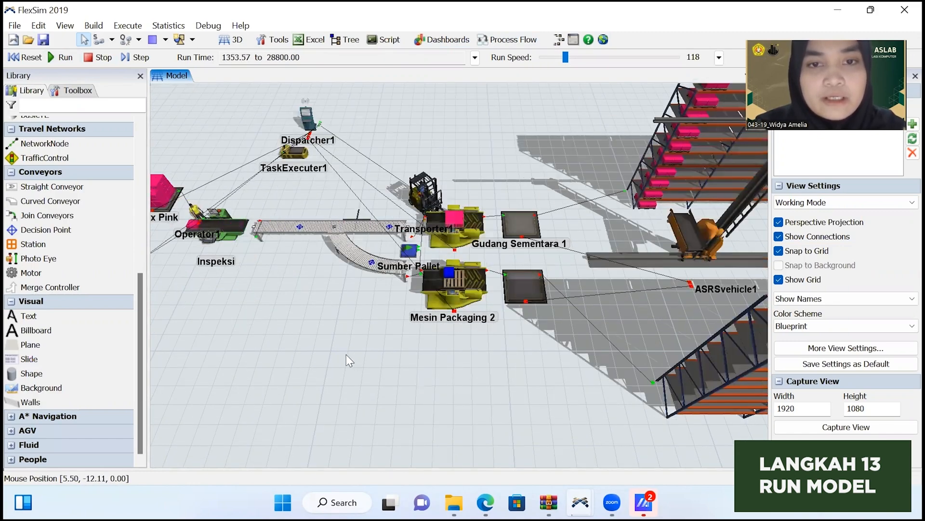
Watch the running simulation from the production line to the storage racks, raising the run speed to about 2488.
{"action": "left_click_drag", "start_coordinate": [401, 377], "coordinate": [469, 417]}
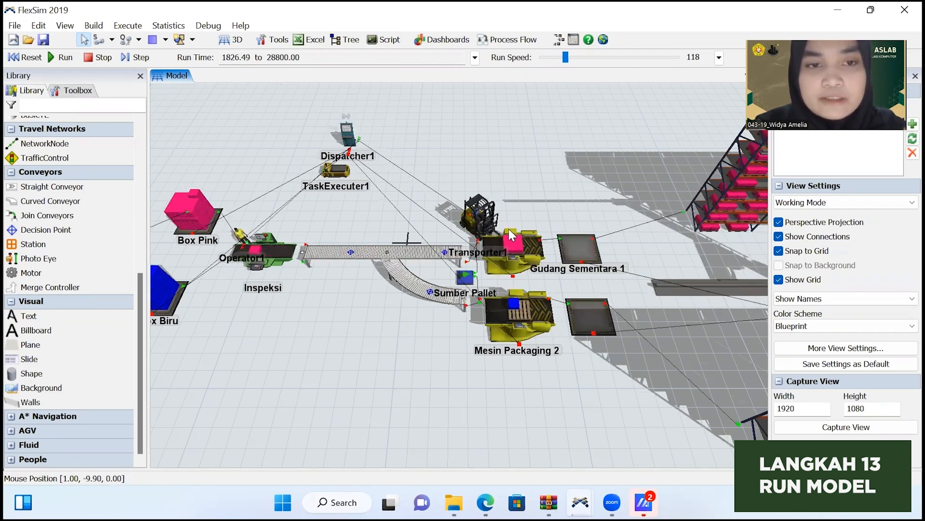
{"action": "scroll", "coordinate": [403, 366], "scroll_direction": "down", "scroll_amount": 1}
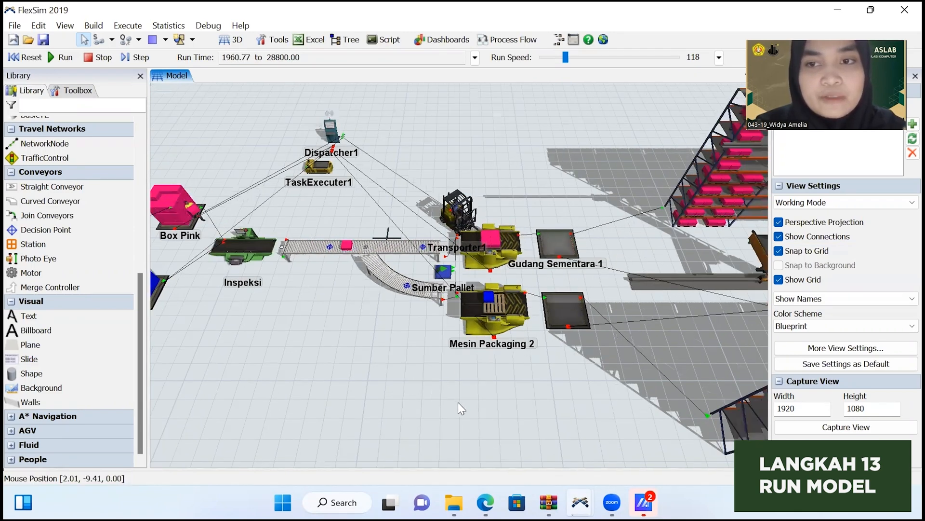
{"action": "scroll", "coordinate": [366, 385], "scroll_direction": "down", "scroll_amount": 3}
{"action": "left_click_drag", "start_coordinate": [357, 348], "coordinate": [366, 305]}
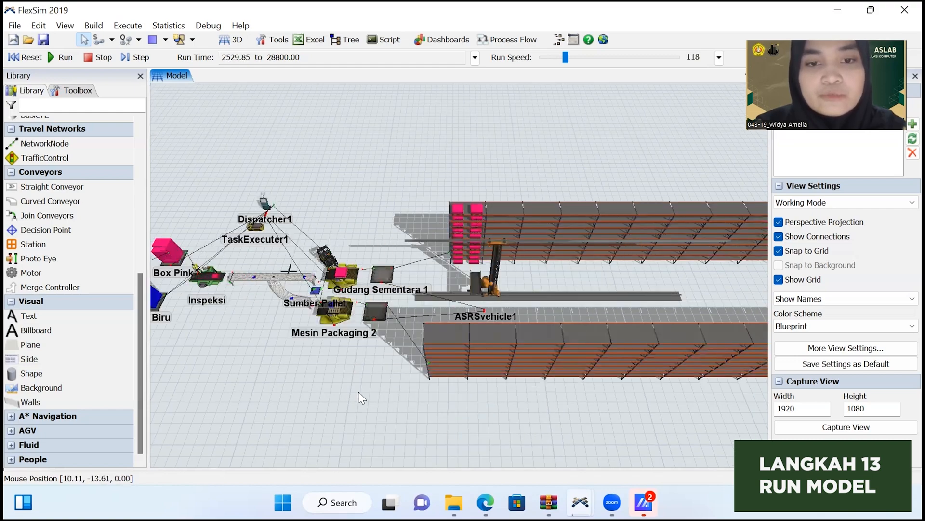
{"action": "left_click_drag", "start_coordinate": [358, 391], "coordinate": [597, 388]}
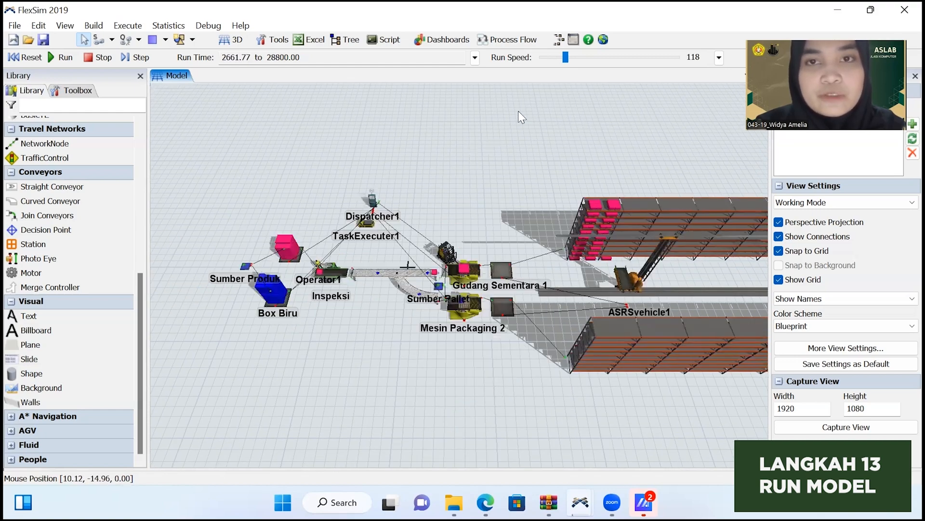
{"action": "left_click_drag", "start_coordinate": [566, 57], "coordinate": [593, 58]}
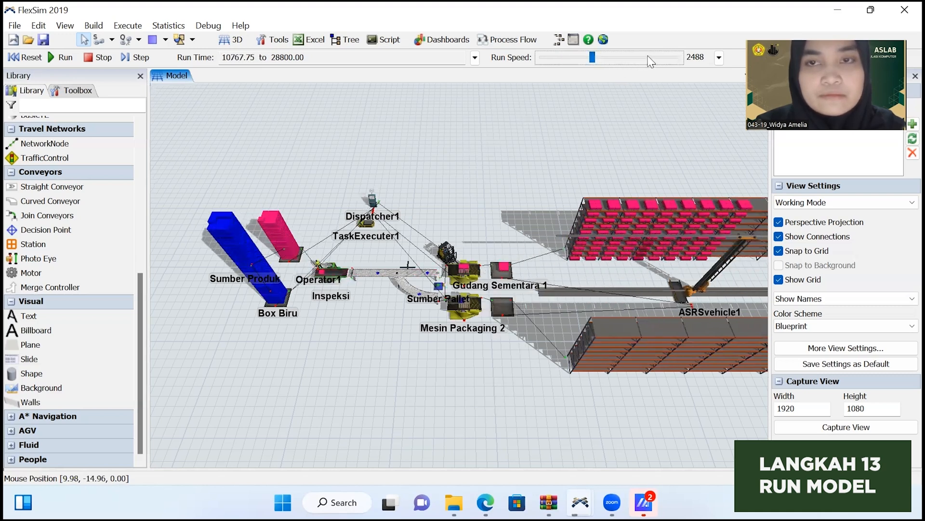
{"action": "left_click_drag", "start_coordinate": [562, 333], "coordinate": [244, 266]}
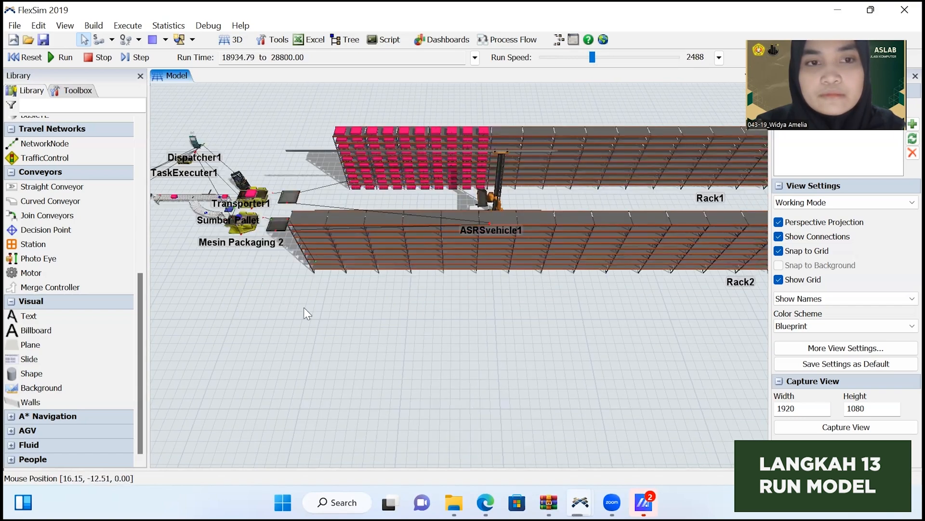
{"action": "left_click_drag", "start_coordinate": [421, 346], "coordinate": [485, 371]}
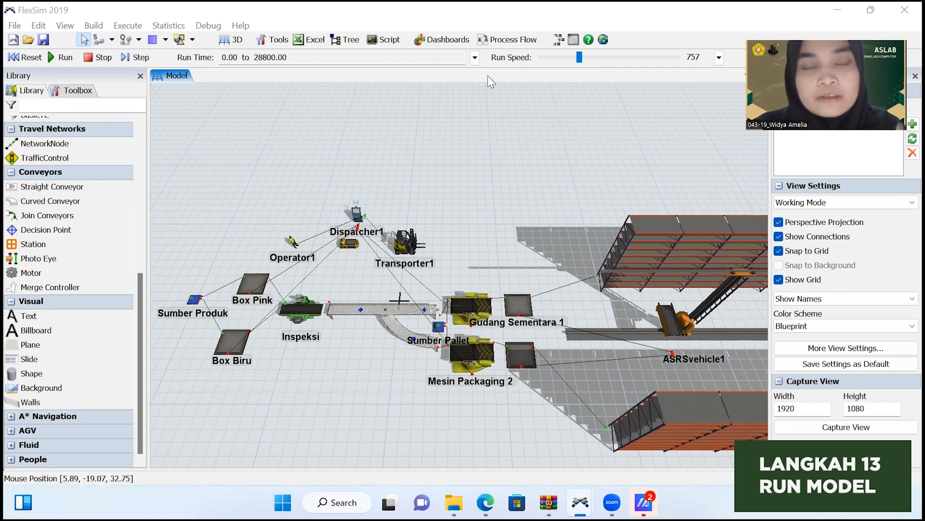
Change the run time display mode to Date and Time.
{"action": "left_click", "coordinate": [475, 61]}
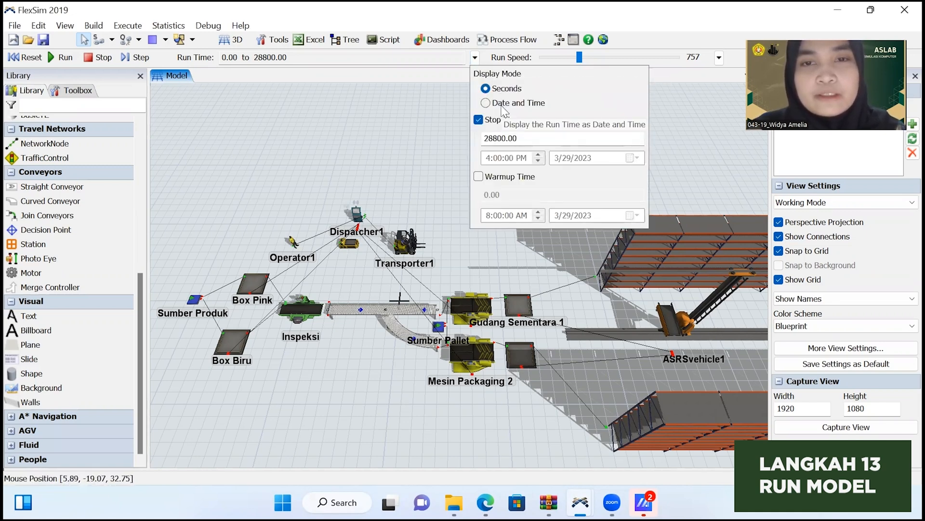
{"action": "left_click", "coordinate": [485, 103]}
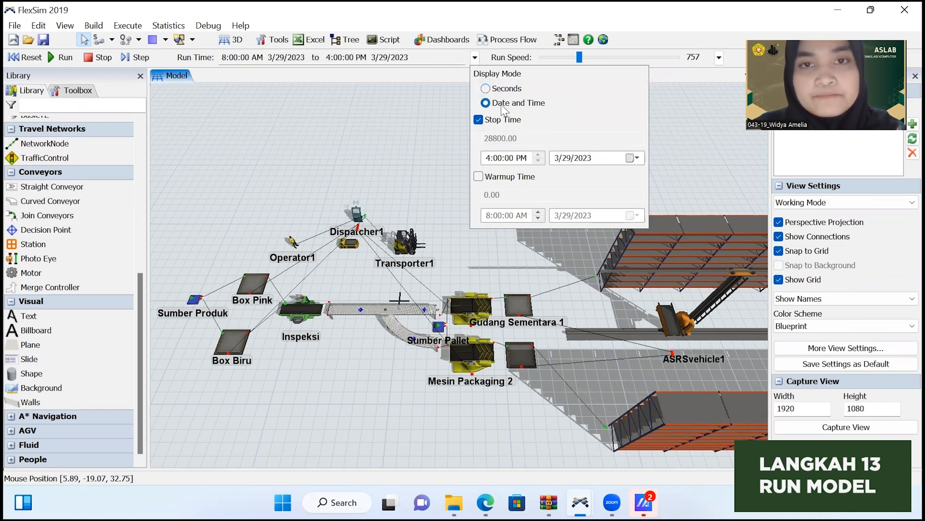
{"action": "left_click", "coordinate": [404, 99]}
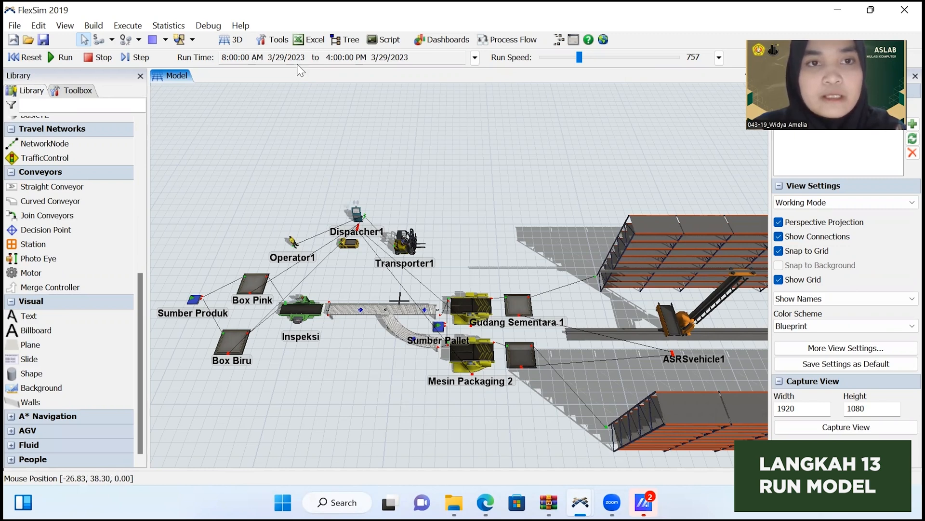
Reset the model and run it again with the run speed raised to about 2215.
{"action": "left_click", "coordinate": [12, 57]}
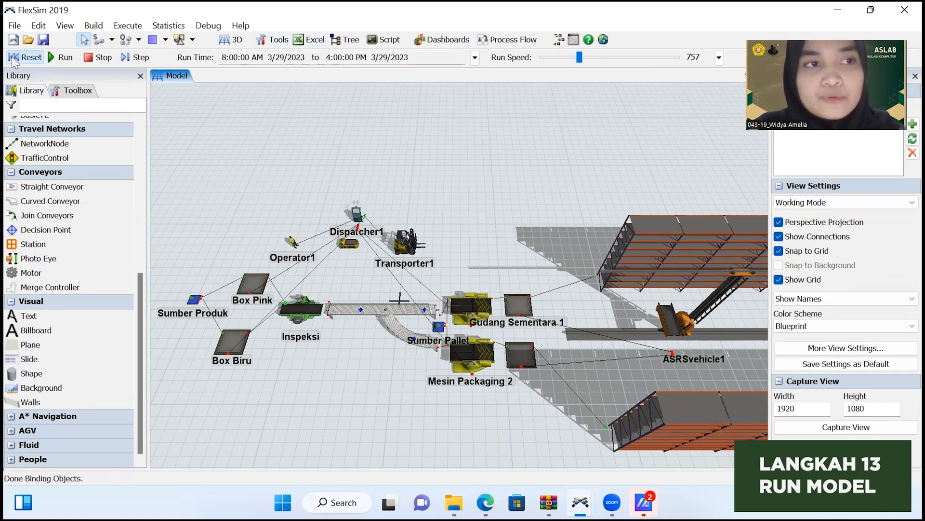
{"action": "left_click", "coordinate": [70, 59]}
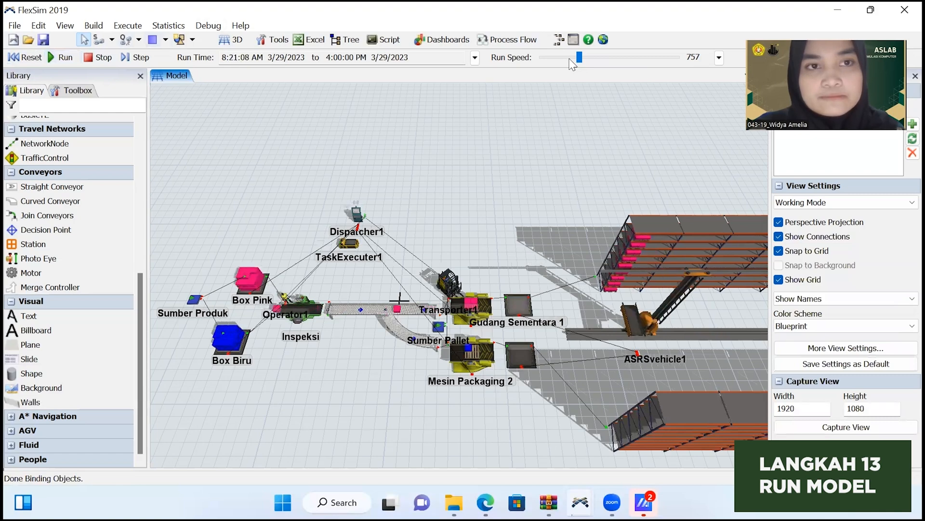
{"action": "left_click", "coordinate": [587, 58]}
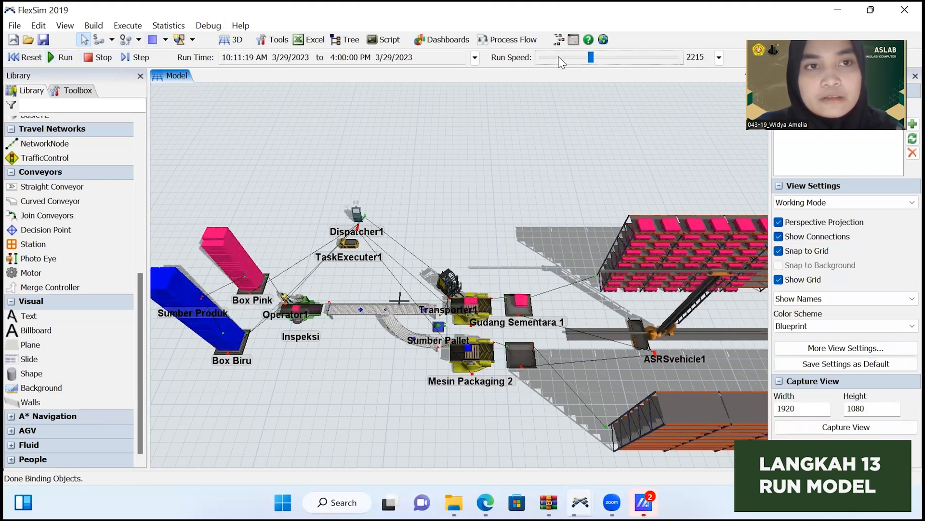
Vary the run speed between about 92 and 648, settle on about 614, and observe the stations during the midday down period.
{"action": "left_click", "coordinate": [560, 56]}
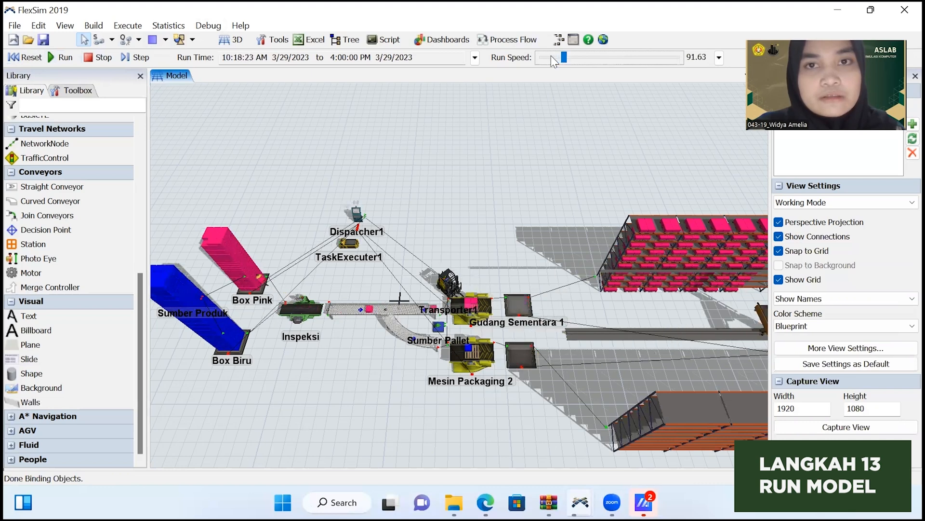
{"action": "left_click_drag", "start_coordinate": [567, 64], "coordinate": [584, 61]}
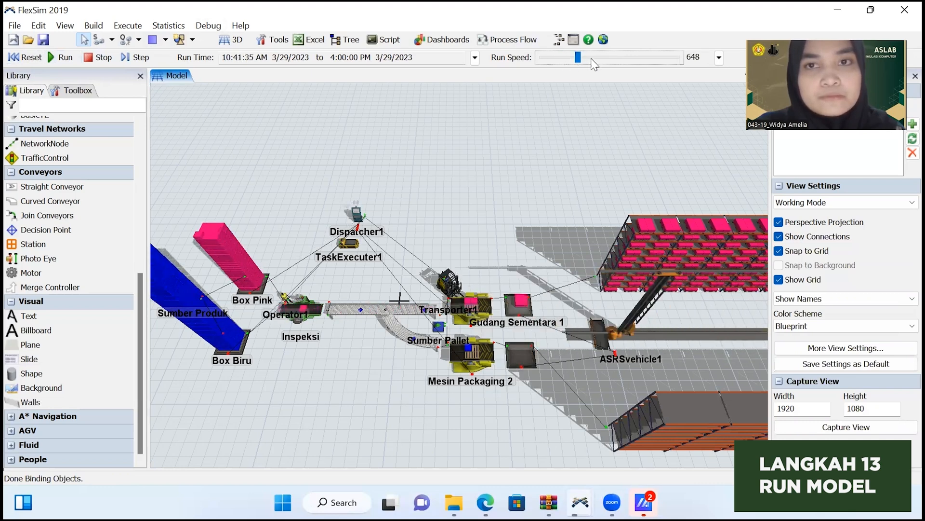
{"action": "left_click", "coordinate": [559, 58]}
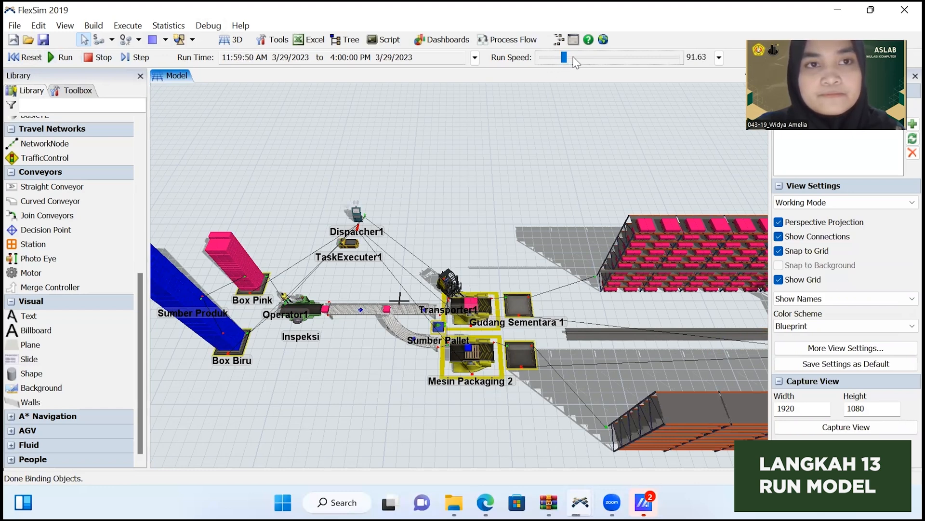
{"action": "left_click", "coordinate": [576, 58]}
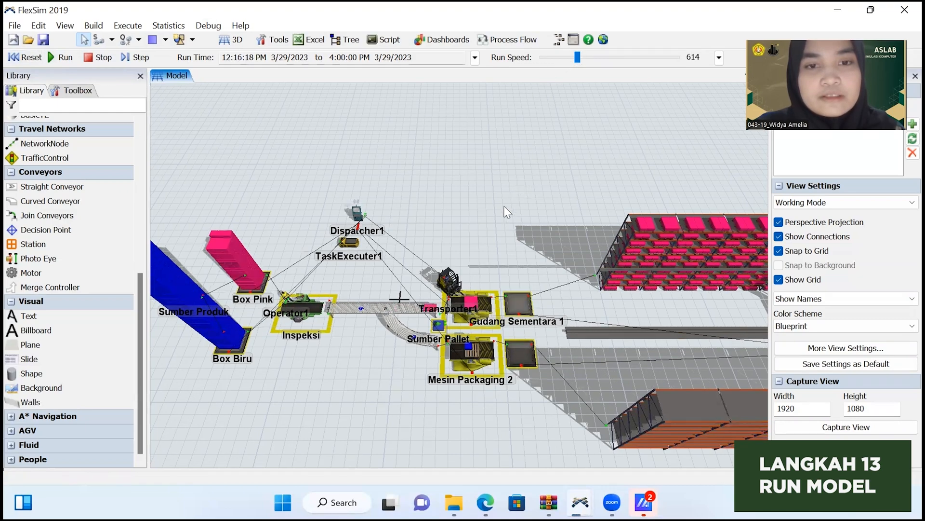
{"action": "scroll", "coordinate": [411, 299], "scroll_direction": "up", "scroll_amount": 2}
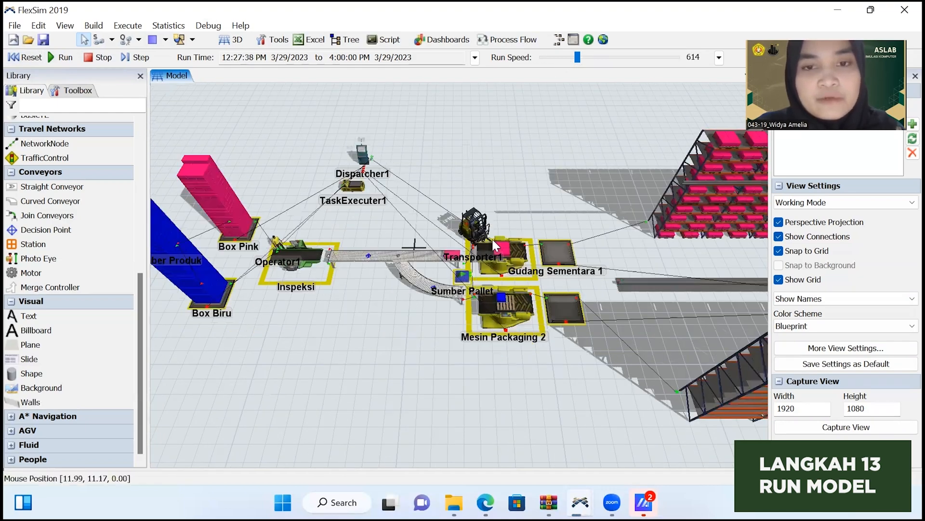